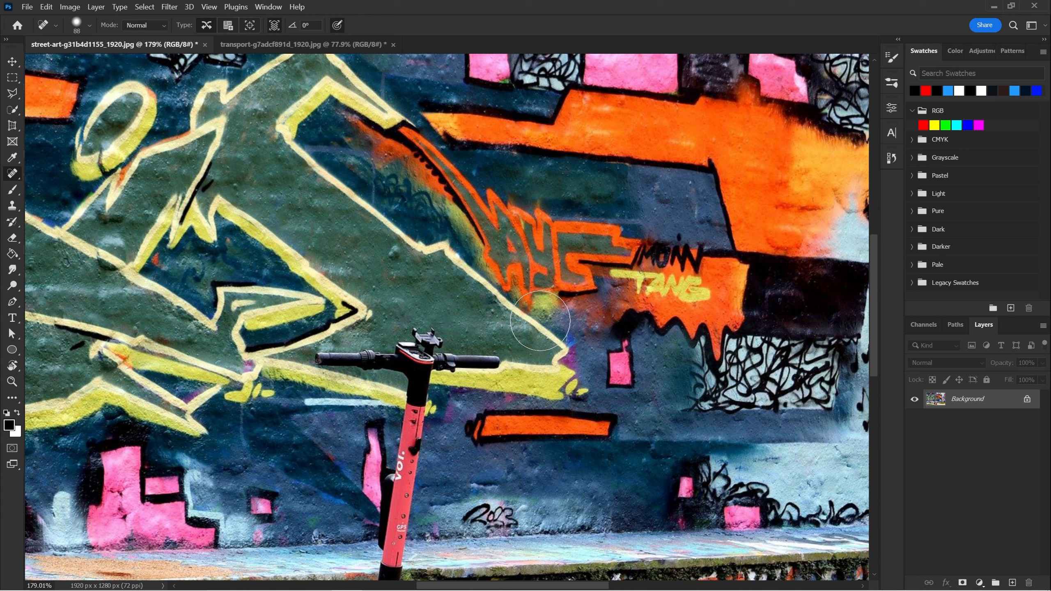
# Duplicate the Background layer and add a new empty layer above the copy
pyautogui.hotkey('ctrl', 'j')
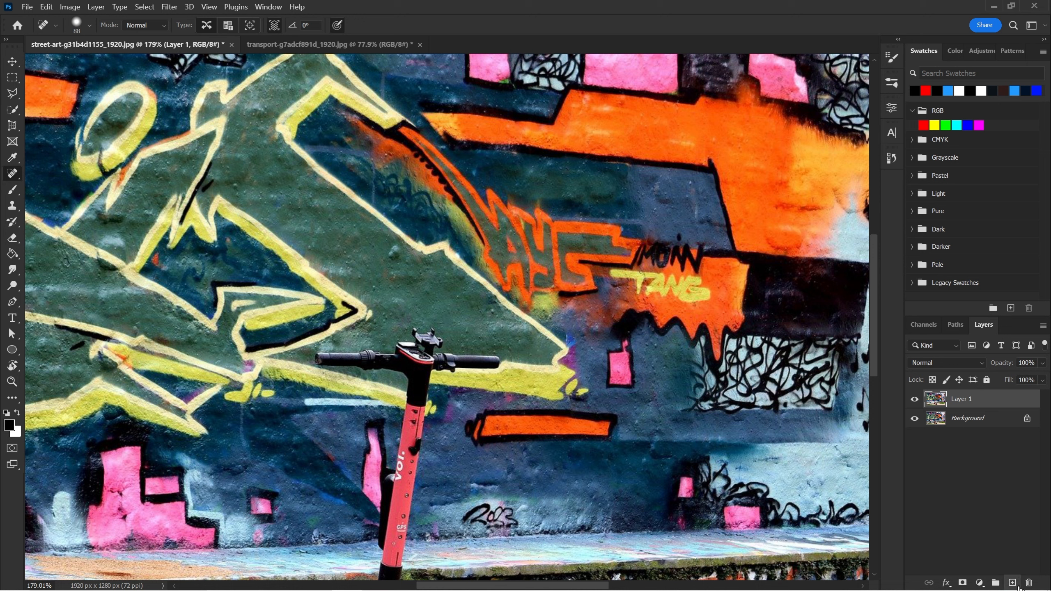
pyautogui.click(520, 278)
pyautogui.click(1012, 581)
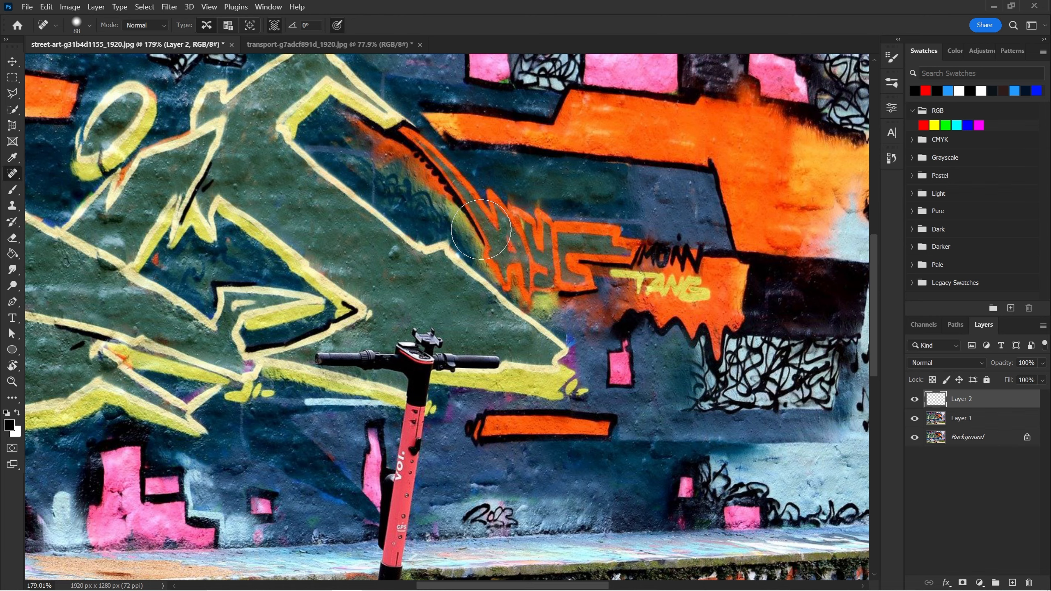
# Set the Spot Healing Brush mode to Replace
pyautogui.moveTo(428, 318); pyautogui.dragTo(437, 280)
pyautogui.press('z')
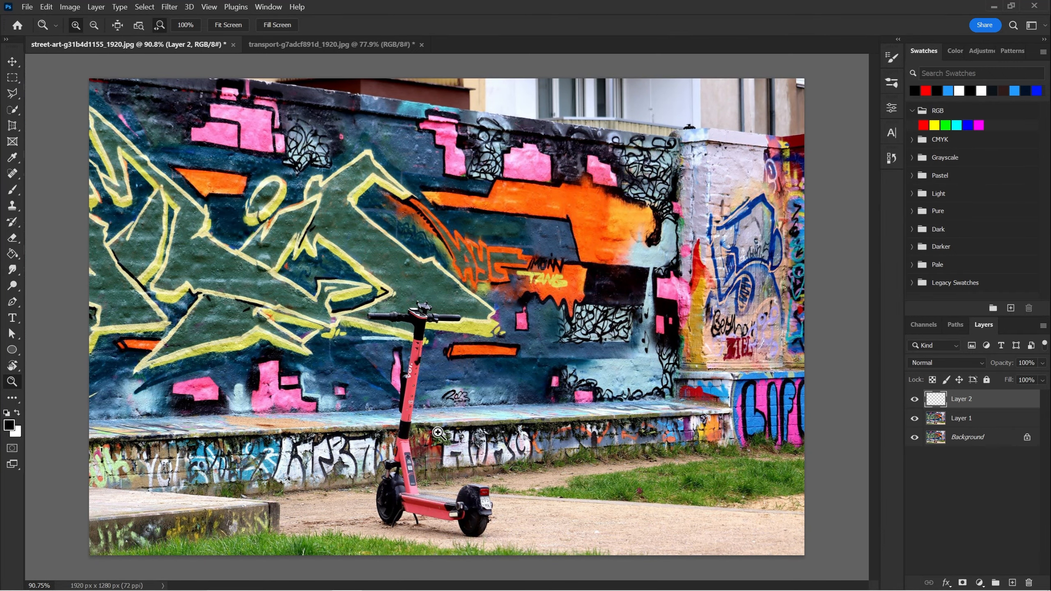
pyautogui.press('j')
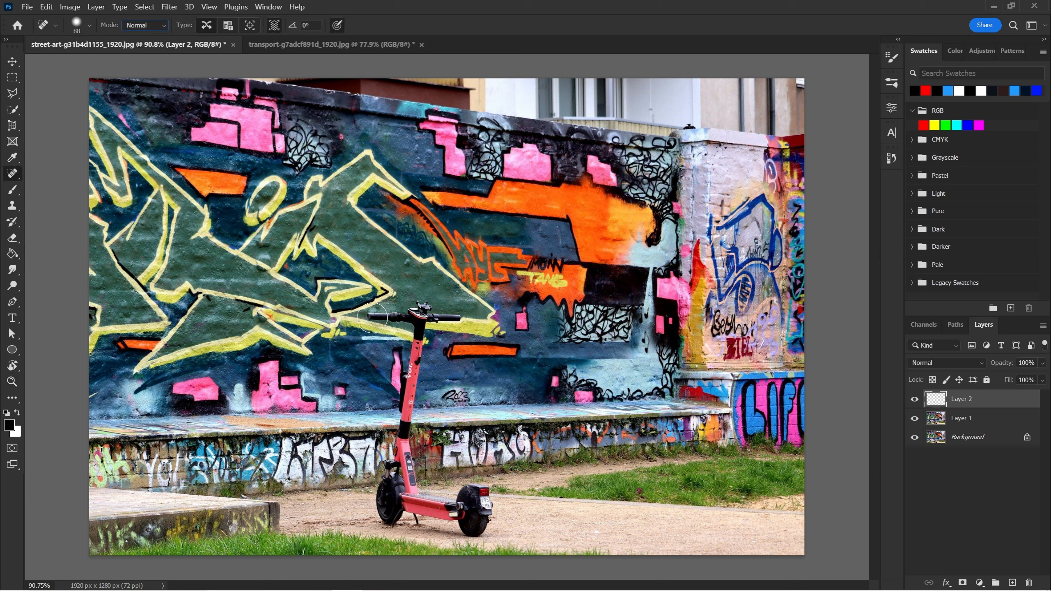
pyautogui.click(143, 25)
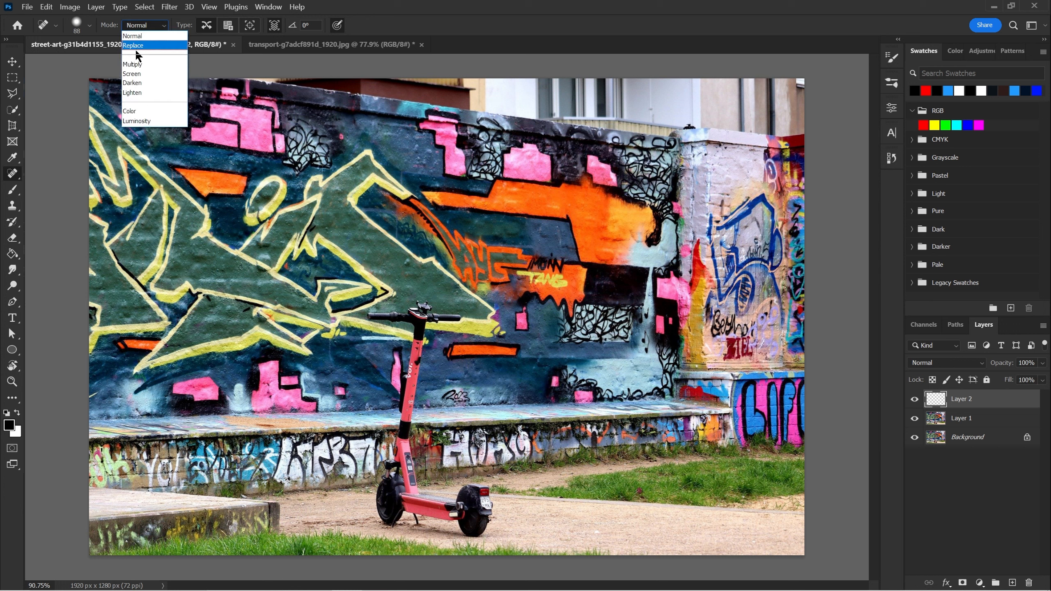
pyautogui.click(147, 49)
pyautogui.scroll(5, 514, 329)
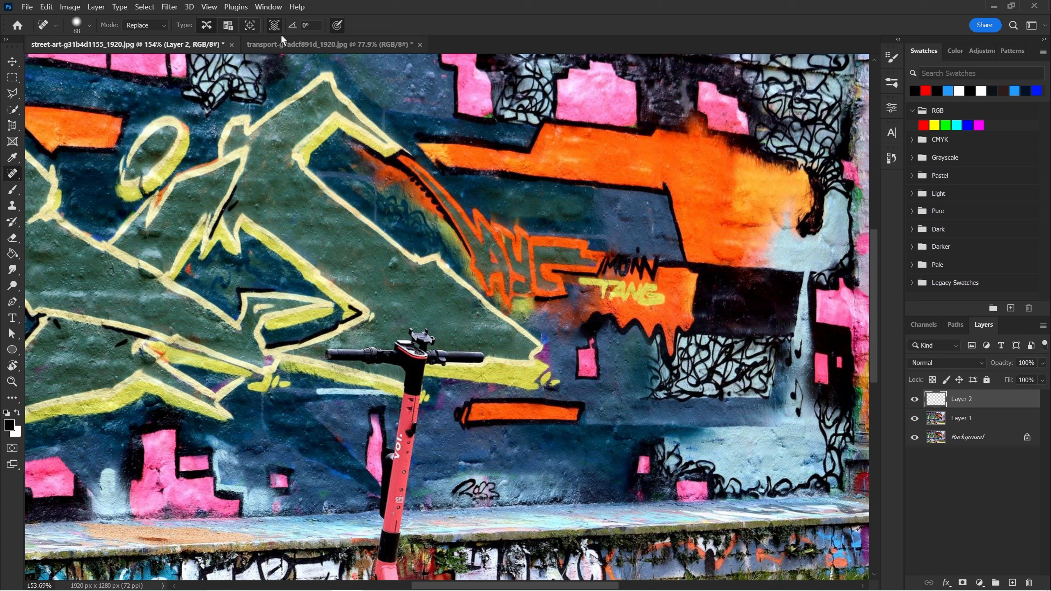
# Try to heal away the scooter's handlebar with one stroke in Replace mode, and undo the stroke
pyautogui.moveTo(330, 358)
pyautogui.mouseDown()
pyautogui.moveTo(474, 351)
pyautogui.moveTo(302, 353)
pyautogui.mouseUp()
pyautogui.moveTo(290, 352); pyautogui.dragTo(488, 357)
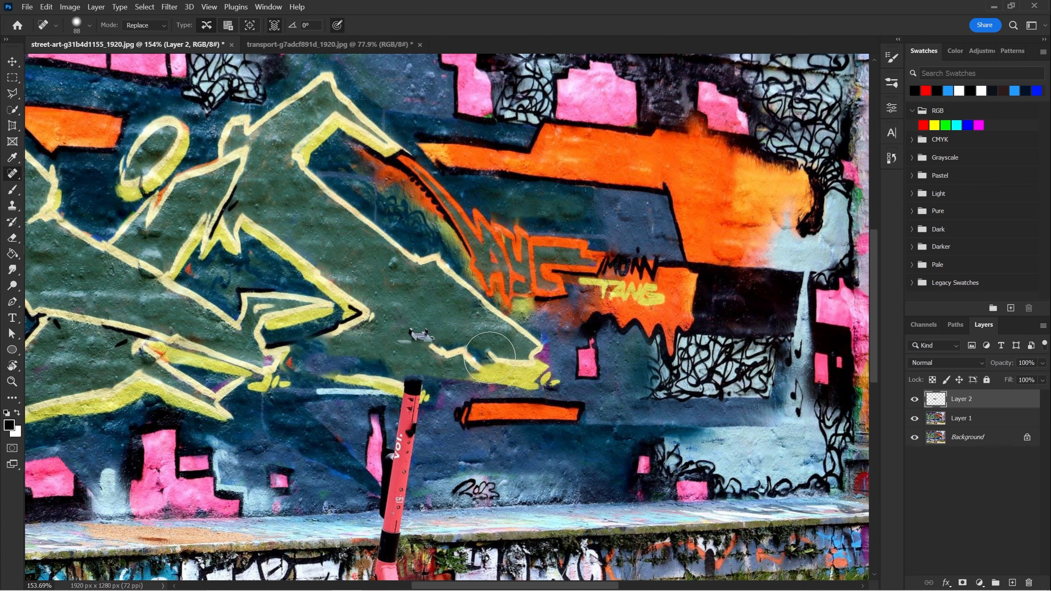
pyautogui.hotkey('ctrl', 'z')
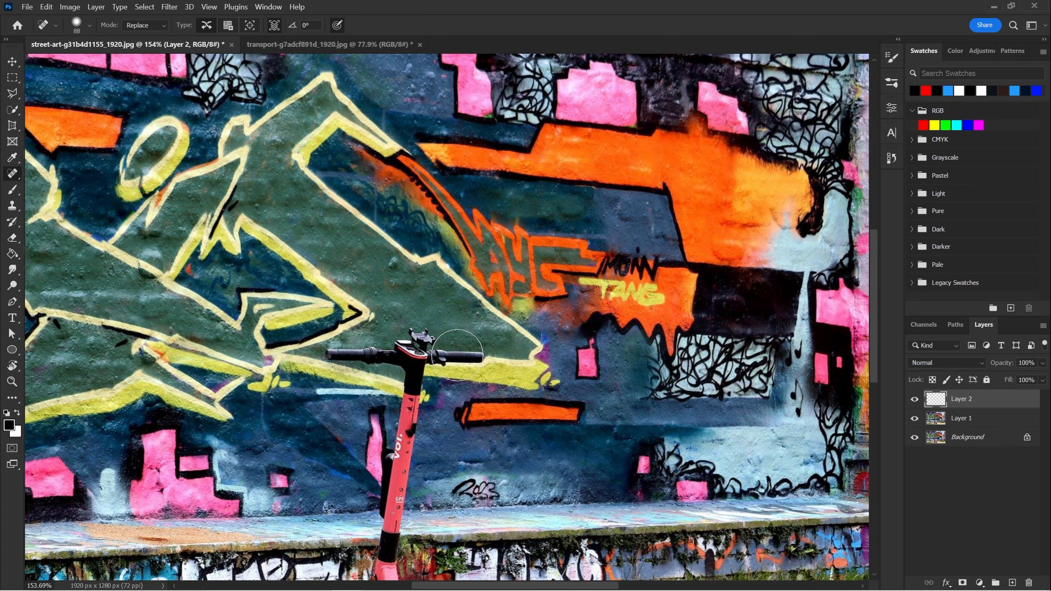
# Paint over the scooter's whole handlebar with the Spot Healing Brush in Replace mode
pyautogui.press('space')
pyautogui.moveTo(434, 339)
pyautogui.mouseDown()
pyautogui.moveTo(490, 365)
pyautogui.moveTo(555, 376)
pyautogui.moveTo(437, 312)
pyautogui.mouseUp()
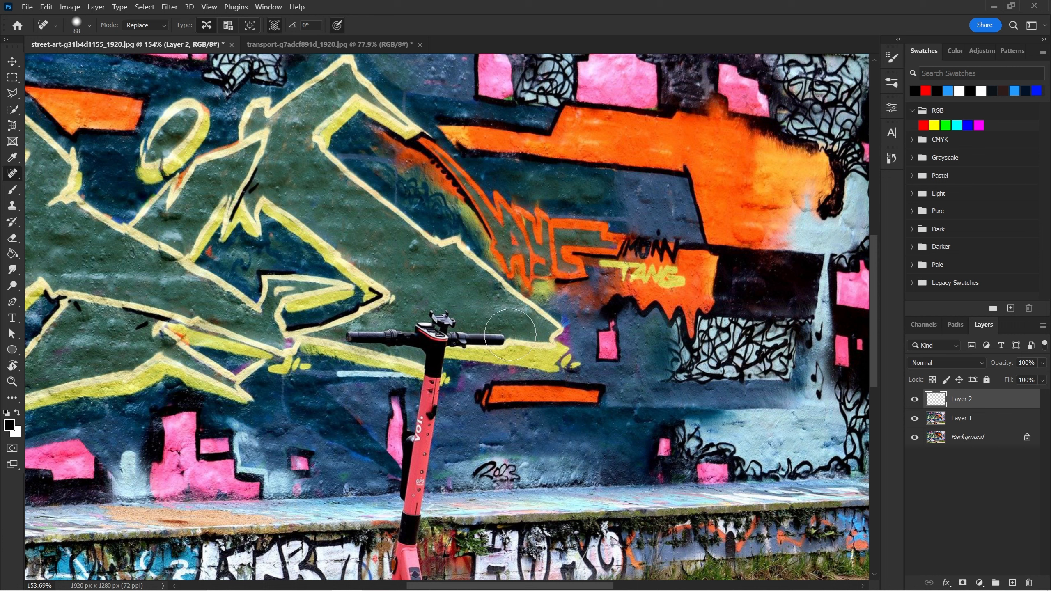
pyautogui.click(496, 335)
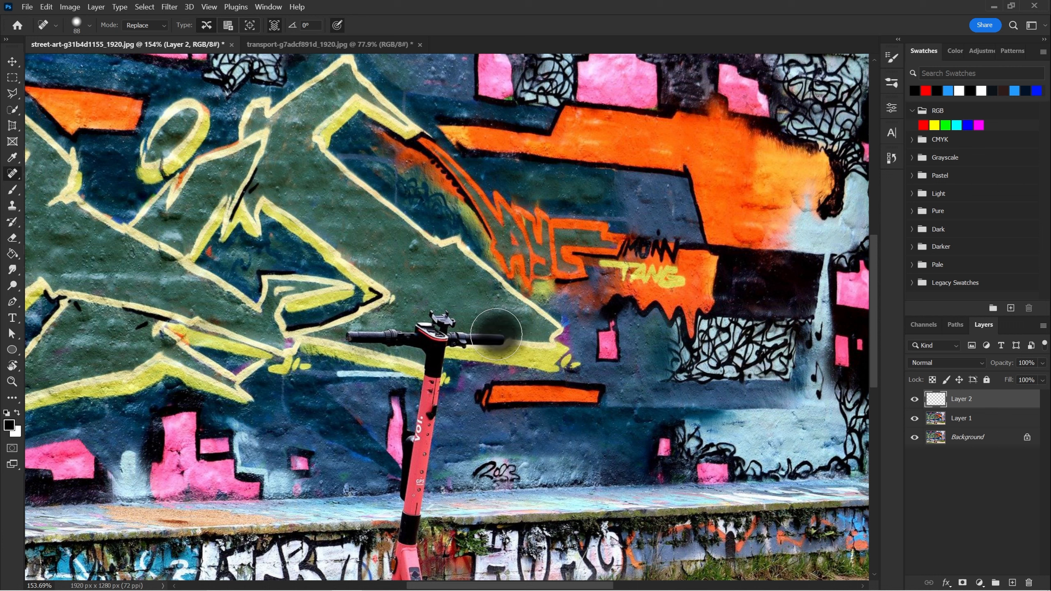
pyautogui.moveTo(496, 334)
pyautogui.mouseDown()
pyautogui.moveTo(352, 336)
pyautogui.moveTo(367, 318)
pyautogui.moveTo(366, 294)
pyautogui.mouseUp()
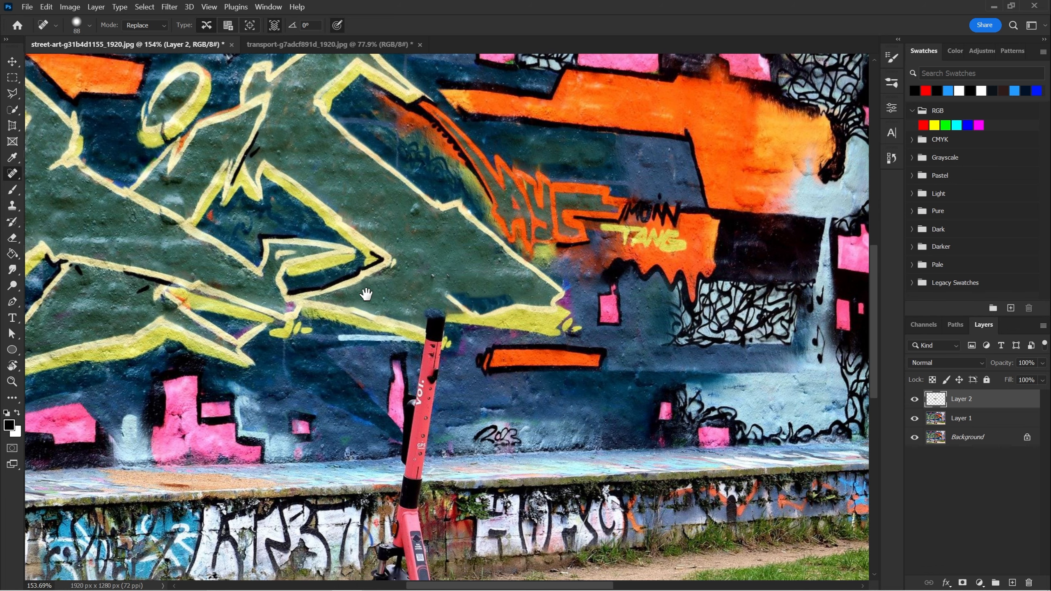
# Heal away the scooter's stem, deck and wheels with Replace-mode strokes
pyautogui.moveTo(434, 316); pyautogui.dragTo(417, 473)
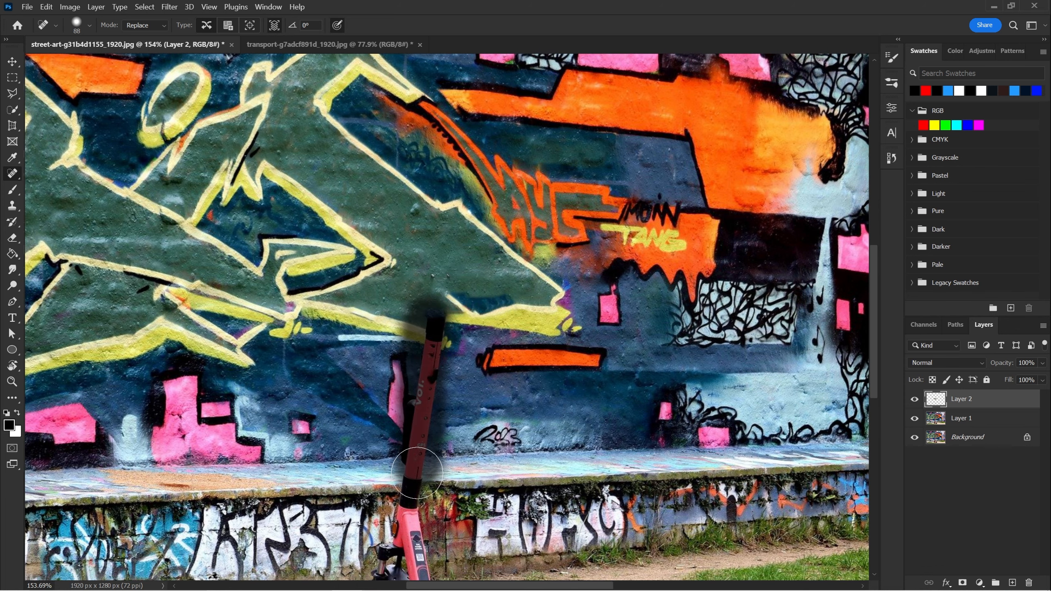
pyautogui.scroll(-5, 418, 473)
pyautogui.moveTo(404, 318)
pyautogui.mouseDown()
pyautogui.moveTo(406, 456)
pyautogui.moveTo(393, 434)
pyautogui.mouseUp()
pyautogui.moveTo(379, 447)
pyautogui.mouseDown()
pyautogui.moveTo(374, 467)
pyautogui.moveTo(502, 499)
pyautogui.moveTo(551, 457)
pyautogui.moveTo(505, 473)
pyautogui.moveTo(402, 411)
pyautogui.moveTo(398, 287)
pyautogui.moveTo(447, 330)
pyautogui.moveTo(425, 262)
pyautogui.mouseUp()
pyautogui.moveTo(513, 472)
pyautogui.mouseDown()
pyautogui.moveTo(405, 455)
pyautogui.moveTo(350, 461)
pyautogui.mouseUp()
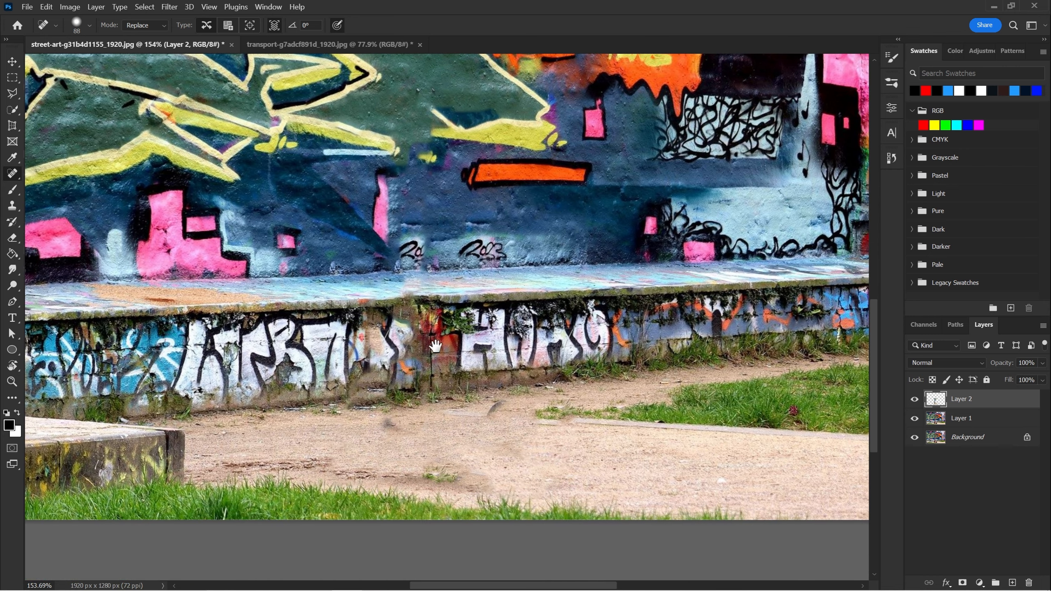
# Heal the leftover smudges and patches on the low wall and gravel path where the scooter stood
pyautogui.moveTo(435, 328); pyautogui.dragTo(446, 395)
pyautogui.moveTo(450, 326)
pyautogui.mouseDown()
pyautogui.moveTo(467, 419)
pyautogui.moveTo(425, 259)
pyautogui.mouseUp()
pyautogui.moveTo(397, 460); pyautogui.dragTo(464, 476)
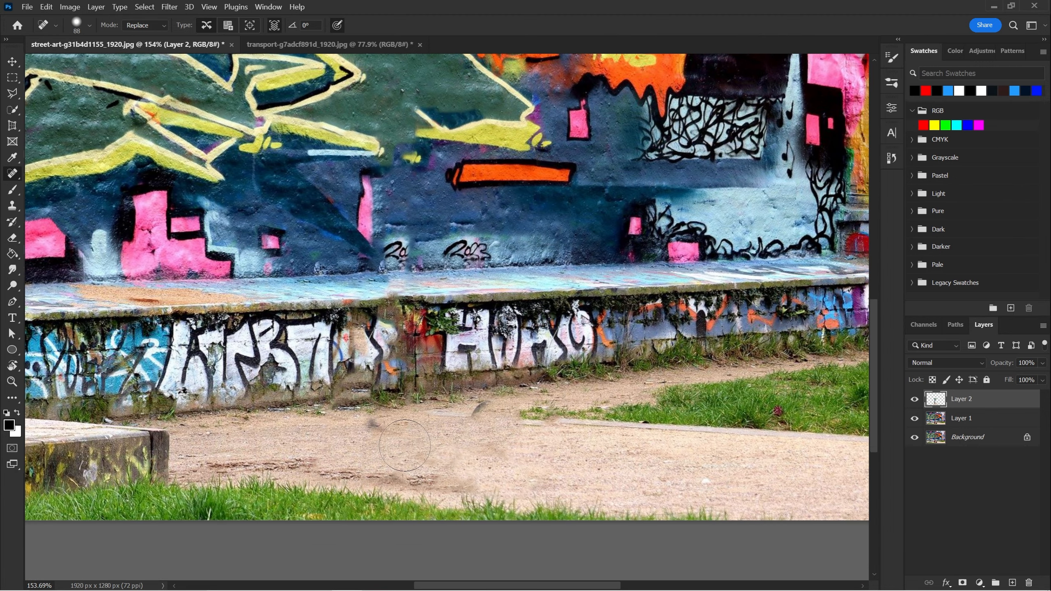
pyautogui.moveTo(387, 427); pyautogui.dragTo(372, 423)
# Heal the ledge seam and remove the duplicated graffiti fragment beside the 2023 tag
pyautogui.moveTo(405, 282); pyautogui.dragTo(420, 360)
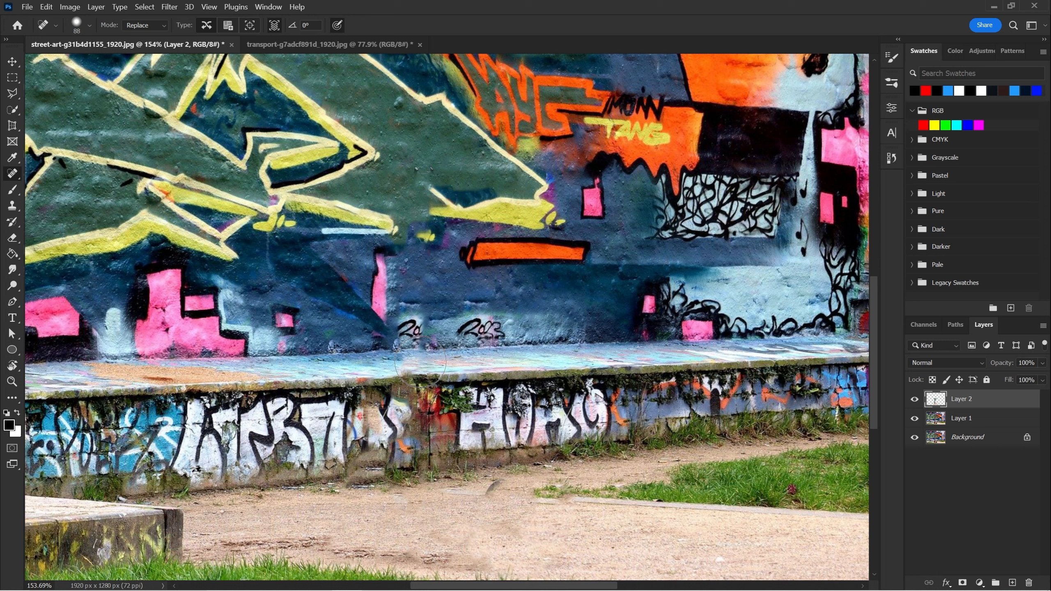
pyautogui.moveTo(419, 360); pyautogui.dragTo(410, 323)
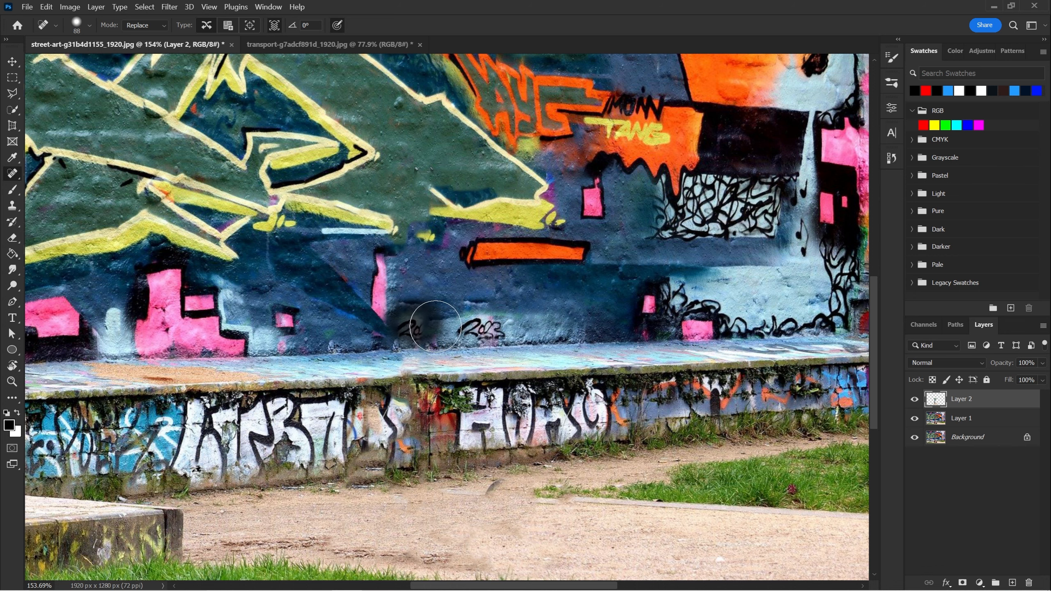
pyautogui.moveTo(413, 268); pyautogui.dragTo(420, 331)
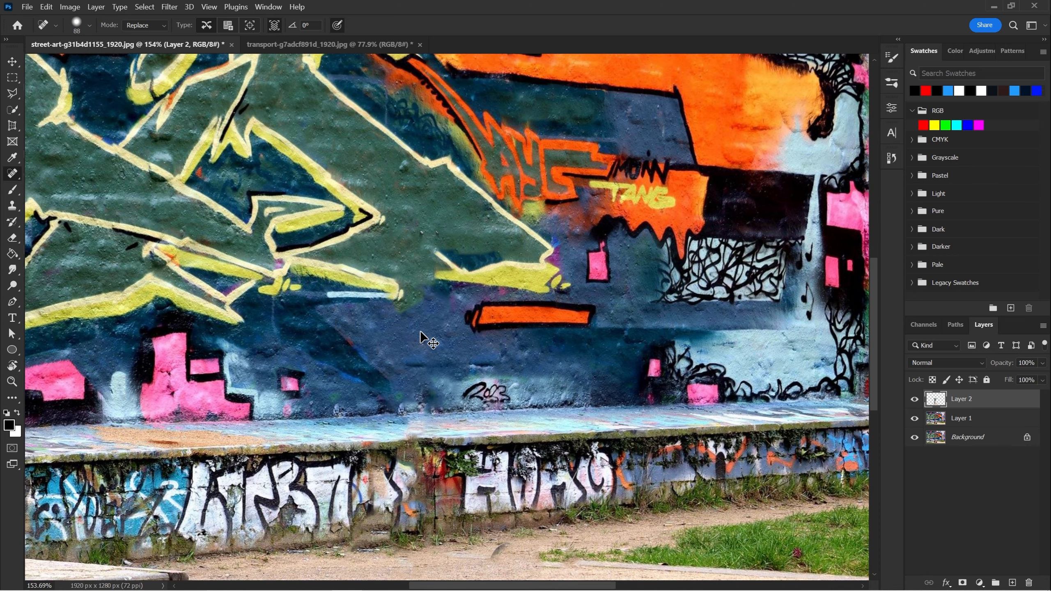
# Undo all the Replace-mode healing strokes to restore the whole scooter
pyautogui.hotkey('ctrl', 'z')
pyautogui.hotkey('ctrl', 'z')
pyautogui.hotkey('ctrl', 'z')
pyautogui.hotkey('ctrl', 'z')
pyautogui.hotkey('ctrl', 'z')
pyautogui.hotkey('ctrl', 'z')
pyautogui.hotkey('ctrl', 'z')
pyautogui.hotkey('ctrl', 'z')
pyautogui.hotkey('ctrl', 'z')
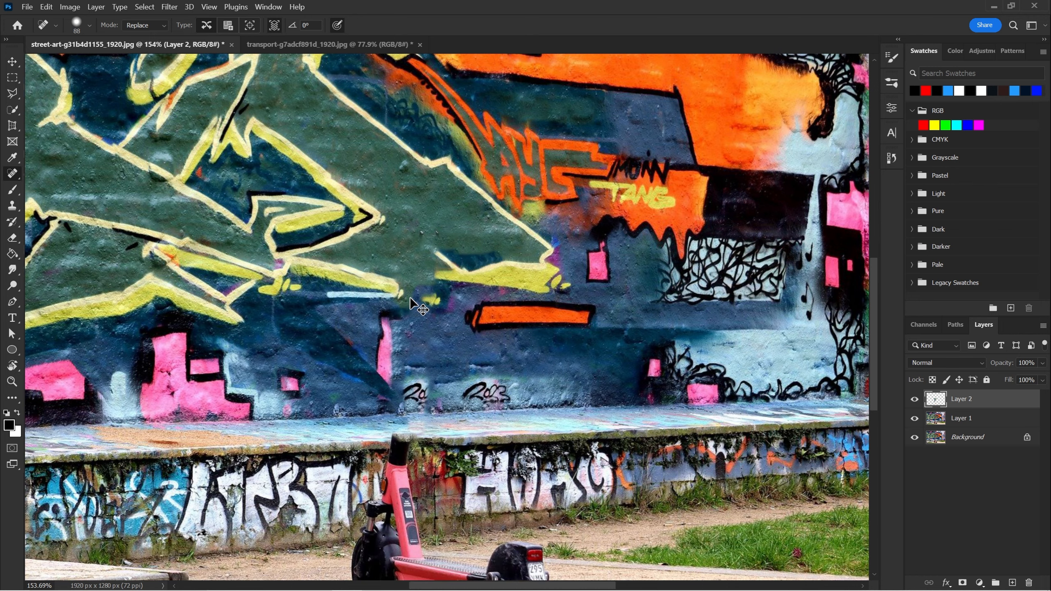
pyautogui.scroll(8, 411, 304)
pyautogui.hscroll(-3, 411, 304)
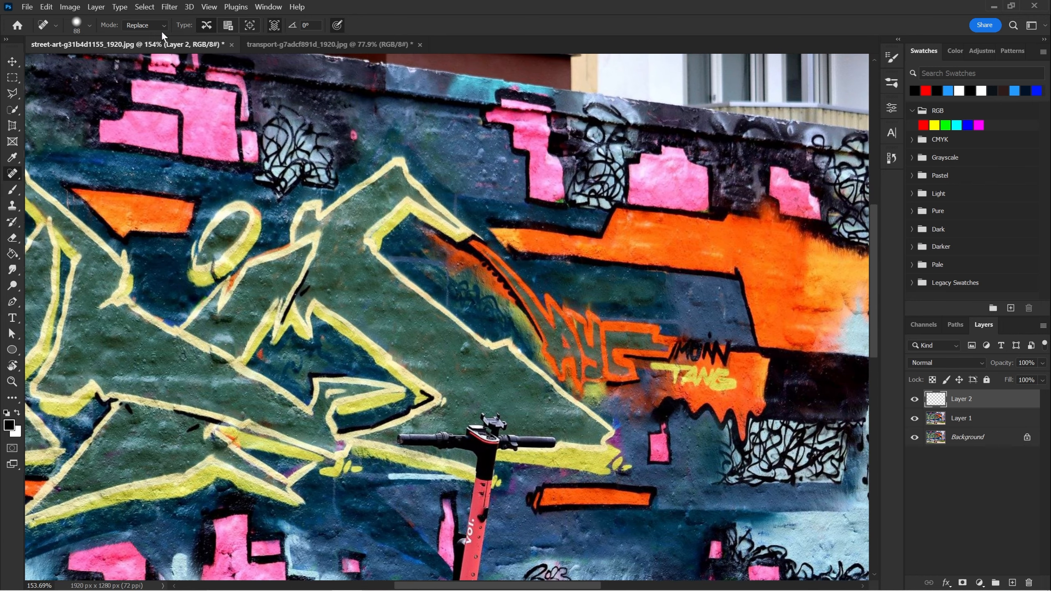
# Keep the healing mode at Replace, resize the brush to 77 px and paint over the handlebar and upper stem
pyautogui.click(159, 26)
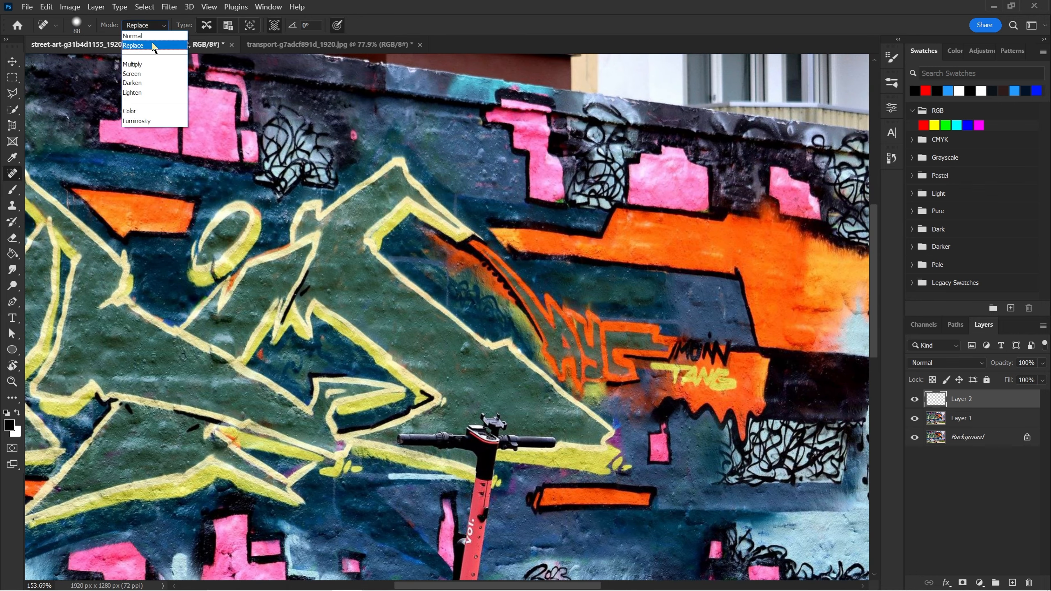
pyautogui.click(157, 48)
pyautogui.moveTo(369, 285)
pyautogui.mouseDown()
pyautogui.moveTo(202, 161)
pyautogui.moveTo(236, 152)
pyautogui.mouseUp()
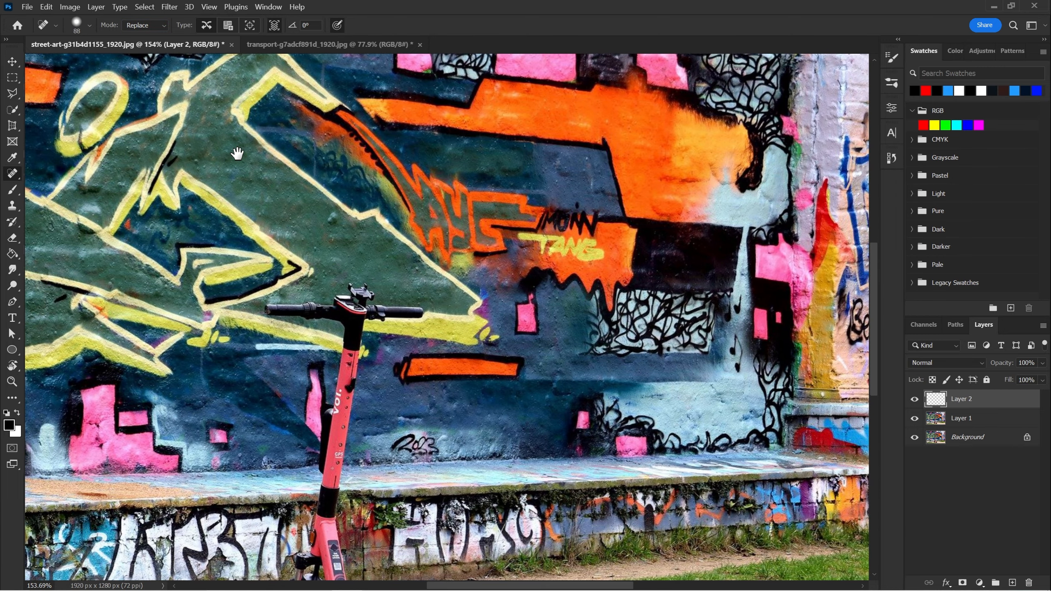
pyautogui.keyDown('alt'); pyautogui.rightClick(412, 296); pyautogui.keyUp('alt')
pyautogui.moveTo(413, 296); pyautogui.dragTo(409, 297)
pyautogui.moveTo(414, 307)
pyautogui.mouseDown()
pyautogui.moveTo(358, 308)
pyautogui.moveTo(359, 296)
pyautogui.moveTo(265, 308)
pyautogui.moveTo(334, 307)
pyautogui.moveTo(353, 334)
pyautogui.moveTo(331, 453)
pyautogui.mouseUp()
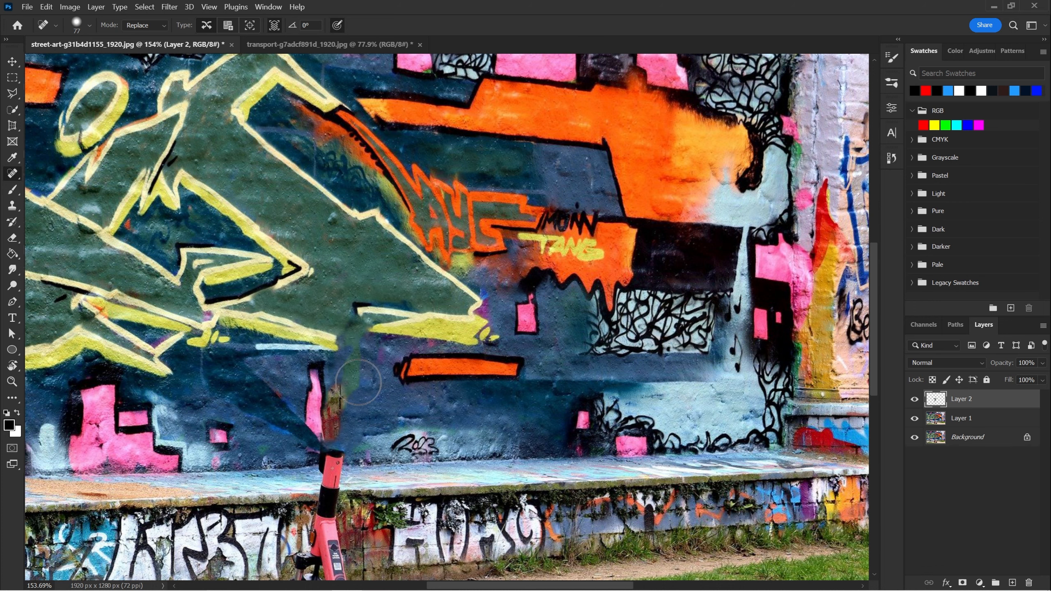
# Paint over the remaining lower stem down to the wall's ledge with the Spot Healing Brush
pyautogui.moveTo(393, 341); pyautogui.dragTo(448, 342)
pyautogui.scroll(-2, 386, 410)
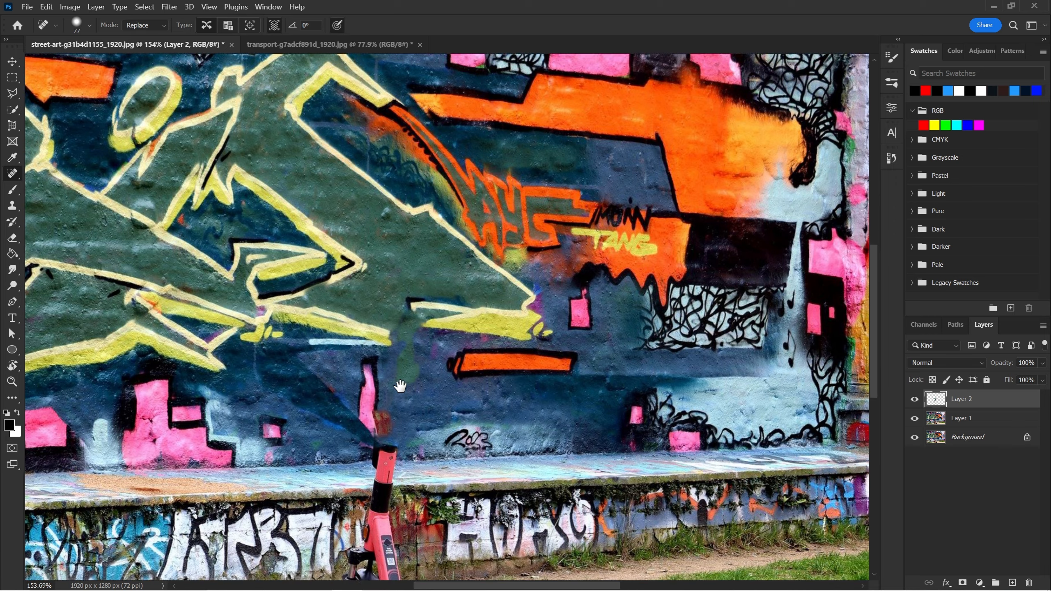
pyautogui.moveTo(386, 413); pyautogui.dragTo(378, 495)
pyautogui.scroll(-2, 377, 476)
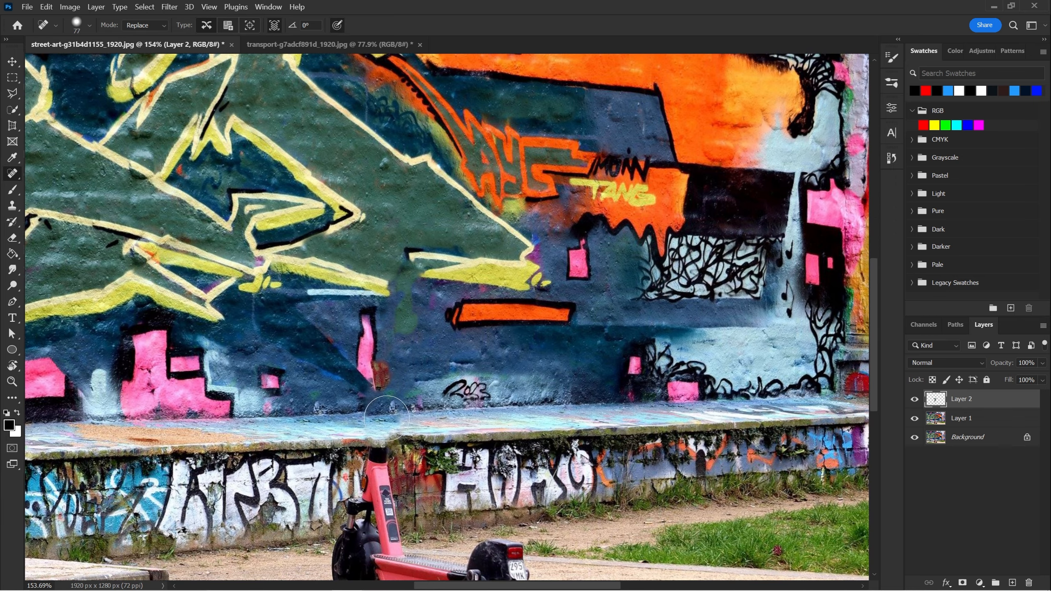
pyautogui.scroll(2, 422, 325)
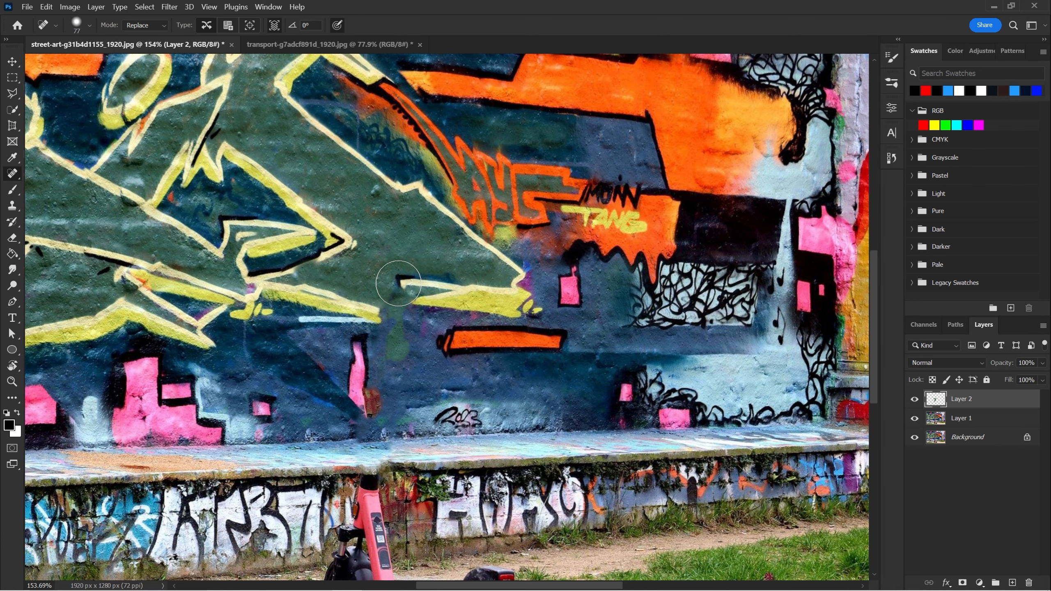
# Try to heal the cream and yellow graffiti outline near the removed handlebar in Normal mode, and undo the stroke
pyautogui.scroll(5, 398, 284)
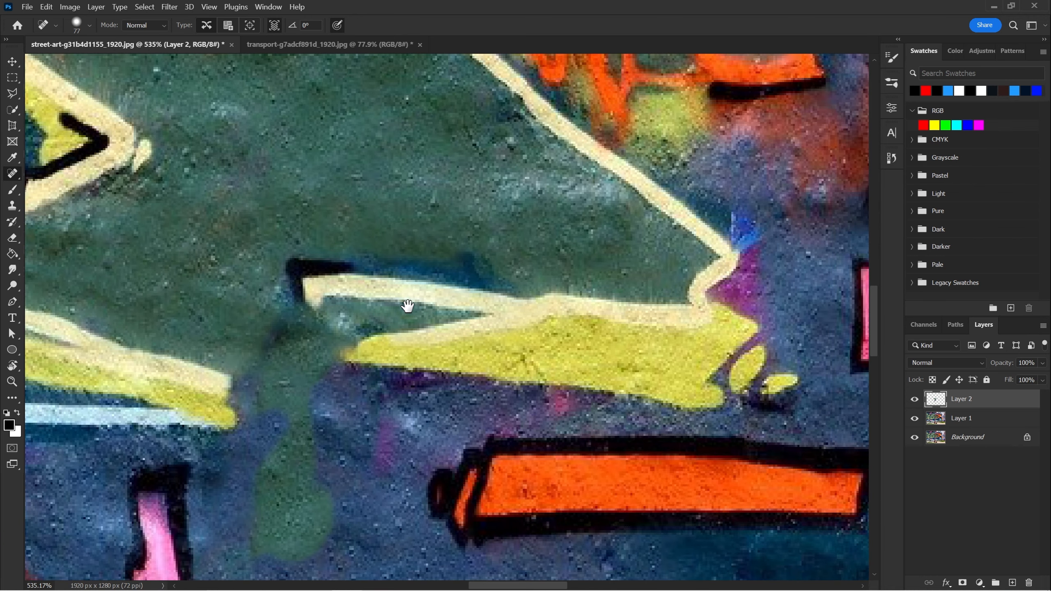
pyautogui.moveTo(329, 305)
pyautogui.mouseDown()
pyautogui.moveTo(558, 317)
pyautogui.moveTo(565, 326)
pyautogui.mouseUp()
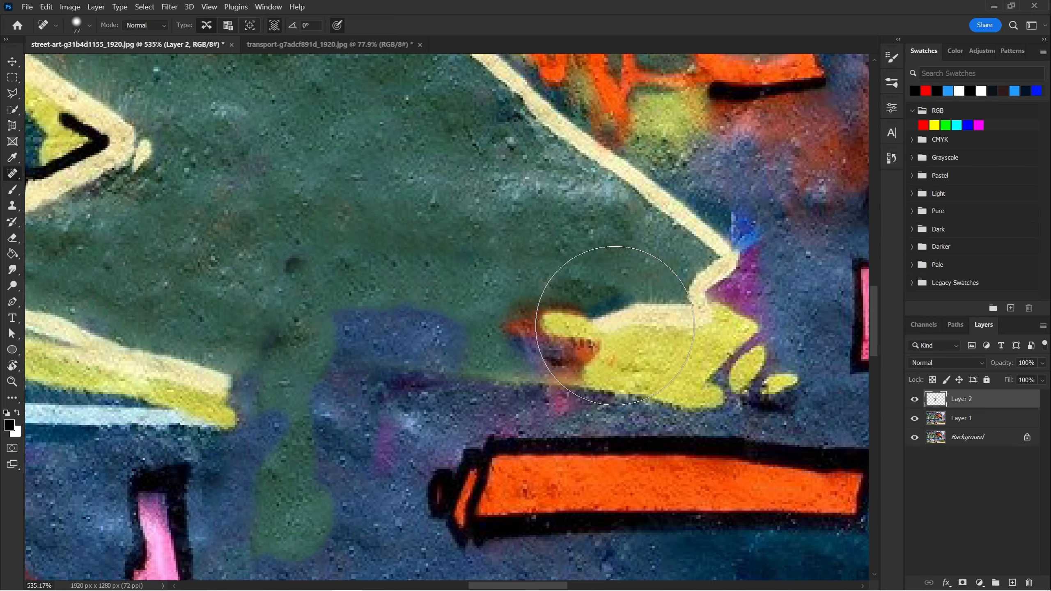
pyautogui.scroll(-1, 562, 290)
pyautogui.hscroll(1, 563, 290)
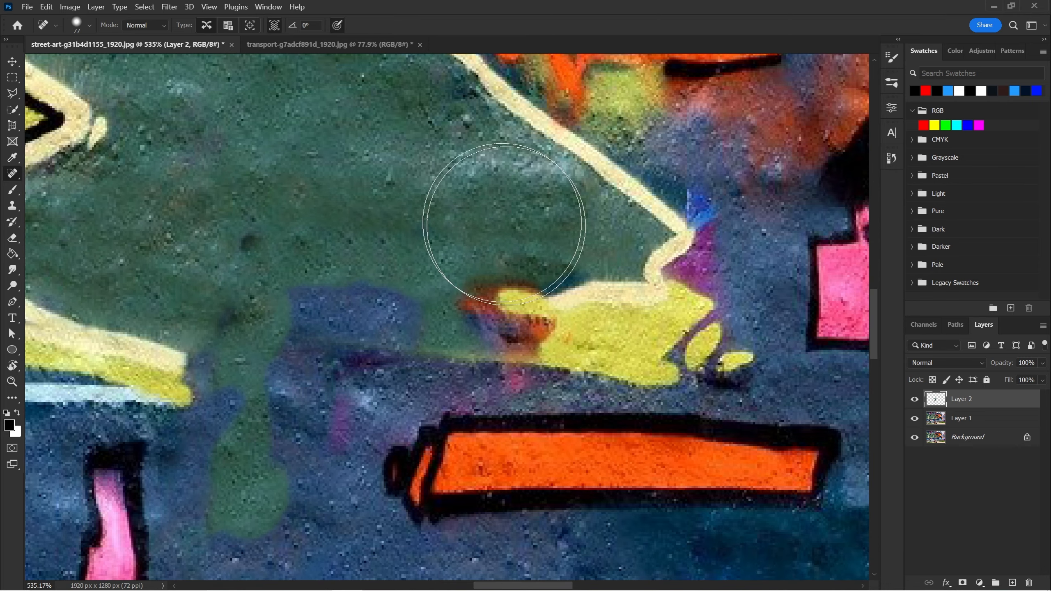
pyautogui.hotkey('ctrl', 'z')
# Set the healing mode to Replace and paint repeatedly along the cream and yellow outline above the orange bar
pyautogui.click(144, 26)
pyautogui.click(143, 46)
pyautogui.moveTo(290, 286)
pyautogui.mouseDown()
pyautogui.moveTo(422, 281)
pyautogui.moveTo(575, 317)
pyautogui.moveTo(601, 337)
pyautogui.mouseUp()
pyautogui.scroll(-1, 556, 263)
pyautogui.hscroll(1, 555, 263)
pyautogui.moveTo(328, 269); pyautogui.dragTo(574, 321)
pyautogui.hscroll(2, 478, 257)
pyautogui.scroll(-1, 478, 258)
pyautogui.hscroll(2, 478, 258)
pyautogui.moveTo(438, 261)
pyautogui.mouseDown()
pyautogui.moveTo(525, 310)
pyautogui.moveTo(571, 306)
pyautogui.mouseUp()
# Undo the outline strokes and the earlier handlebar and stem removal, leaving the healing layer empty
pyautogui.hotkey('ctrl', 'z')
pyautogui.hotkey('ctrl', 'z')
pyautogui.hotkey('ctrl', 'z')
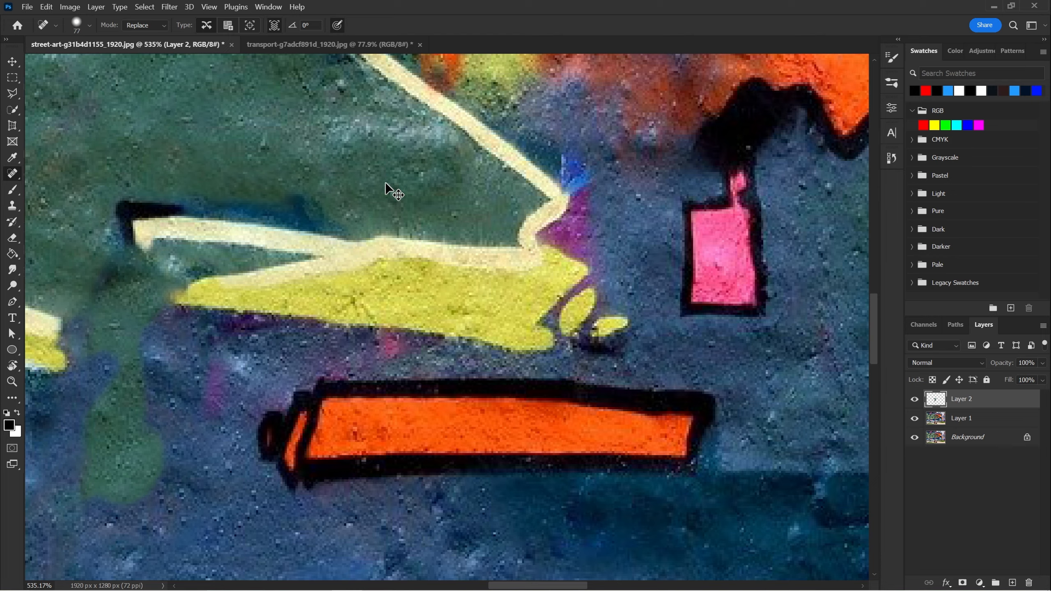
pyautogui.press('z')
pyautogui.moveTo(388, 182); pyautogui.dragTo(340, 176)
pyautogui.hotkey('ctrl', 'z')
pyautogui.hotkey('ctrl', 'z')
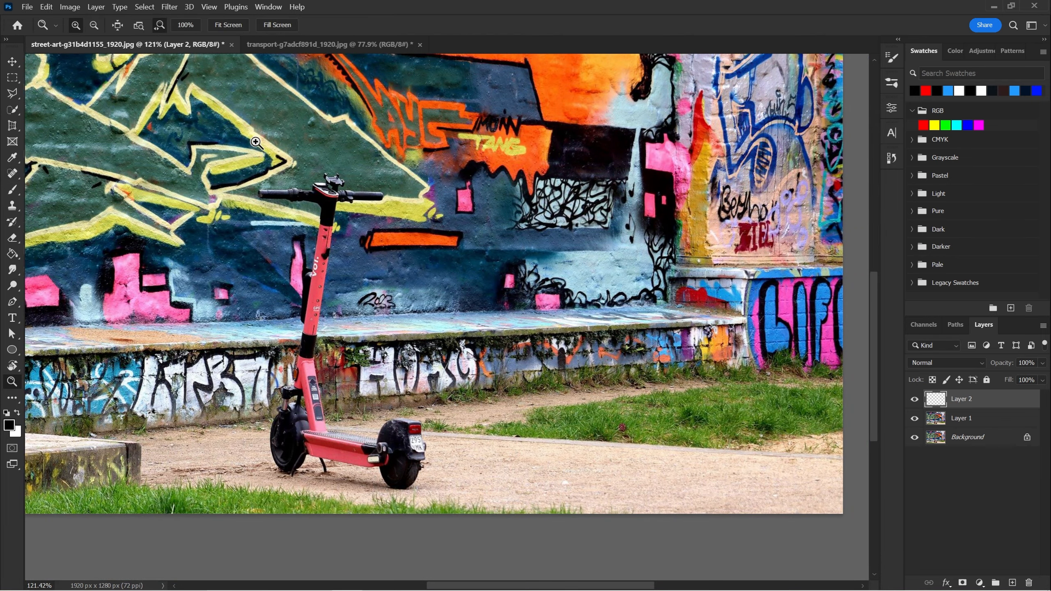
# Set the Spot Healing Brush type to Create Texture and paint over the scooter's handlebar
pyautogui.press('j')
pyautogui.moveTo(274, 168); pyautogui.dragTo(371, 260)
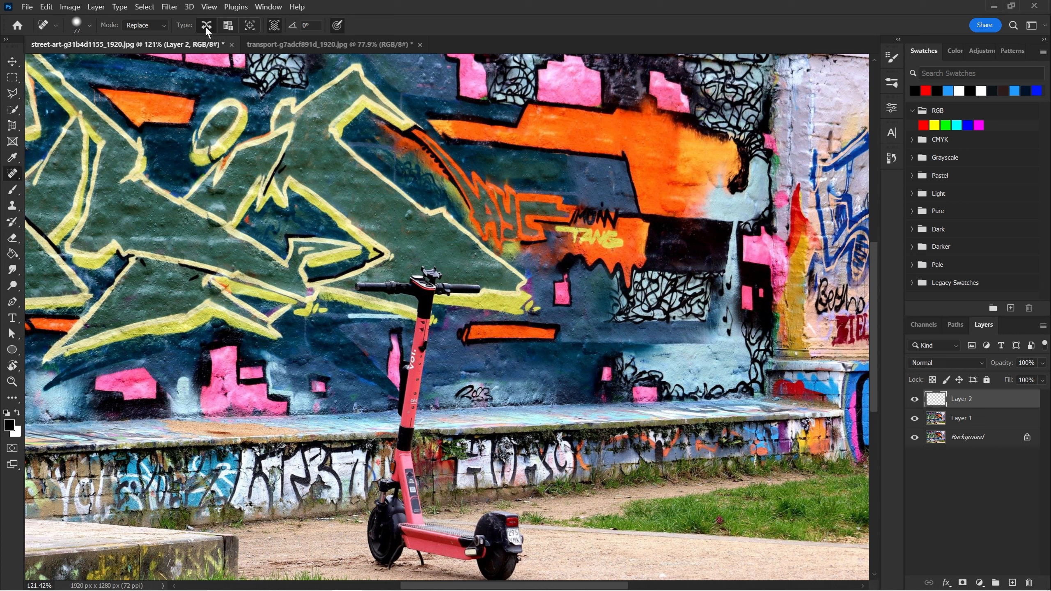
pyautogui.click(228, 26)
pyautogui.moveTo(359, 288); pyautogui.dragTo(460, 287)
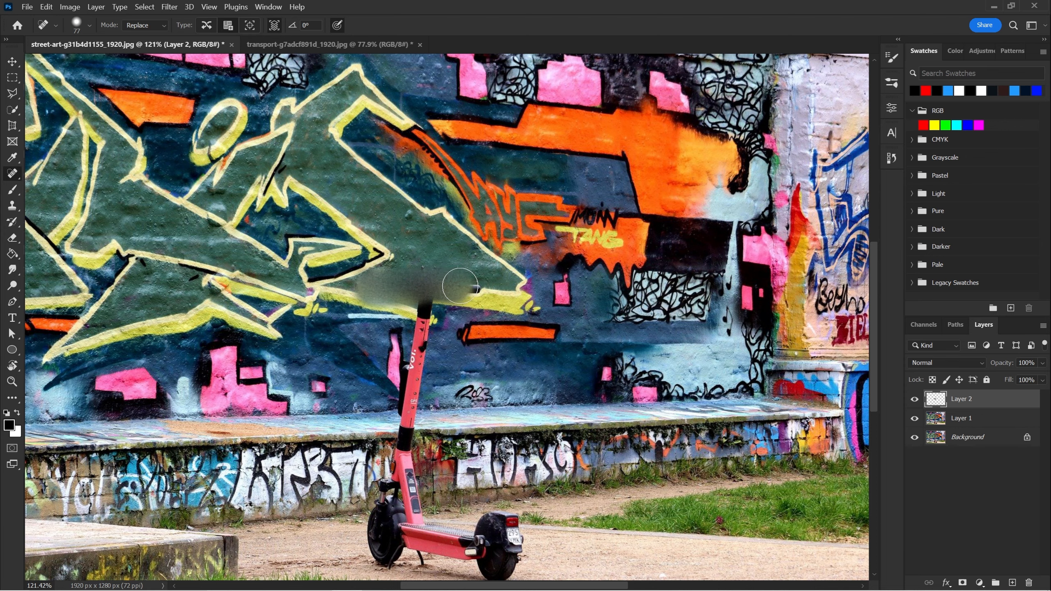
# Paint over the scooter's stem and deck with the Create Texture type in Replace mode
pyautogui.press('z')
pyautogui.click(459, 273)
pyautogui.moveTo(479, 266); pyautogui.dragTo(476, 265)
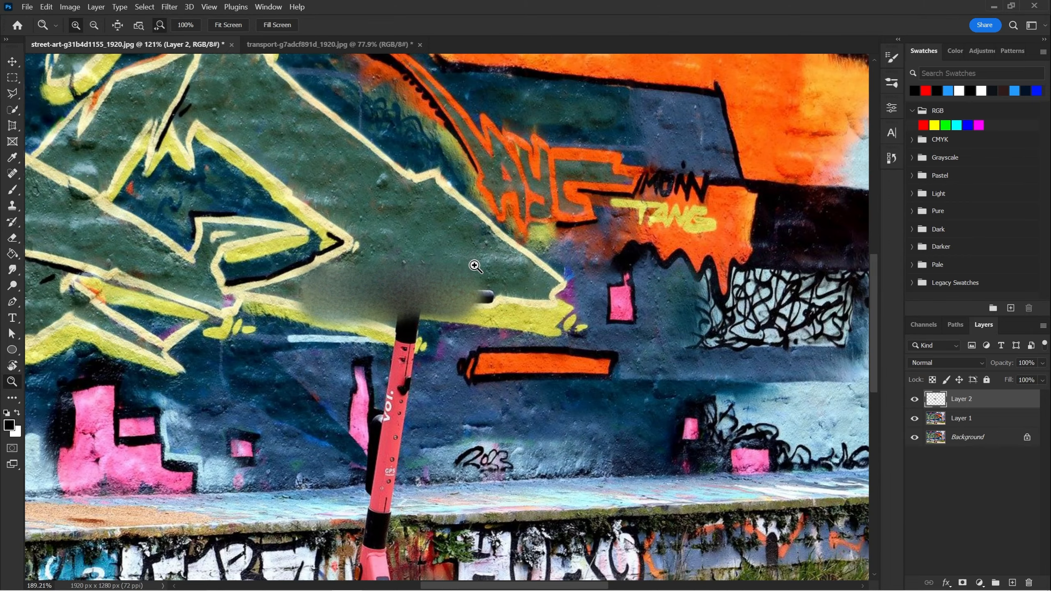
pyautogui.press('j')
pyautogui.moveTo(453, 449); pyautogui.dragTo(449, 320)
pyautogui.moveTo(382, 293)
pyautogui.mouseDown()
pyautogui.moveTo(348, 483)
pyautogui.moveTo(403, 549)
pyautogui.moveTo(515, 549)
pyautogui.moveTo(436, 520)
pyautogui.mouseUp()
# Set the healing mode to Normal and undo the Create Texture strokes over the scooter
pyautogui.click(149, 26)
pyautogui.click(133, 37)
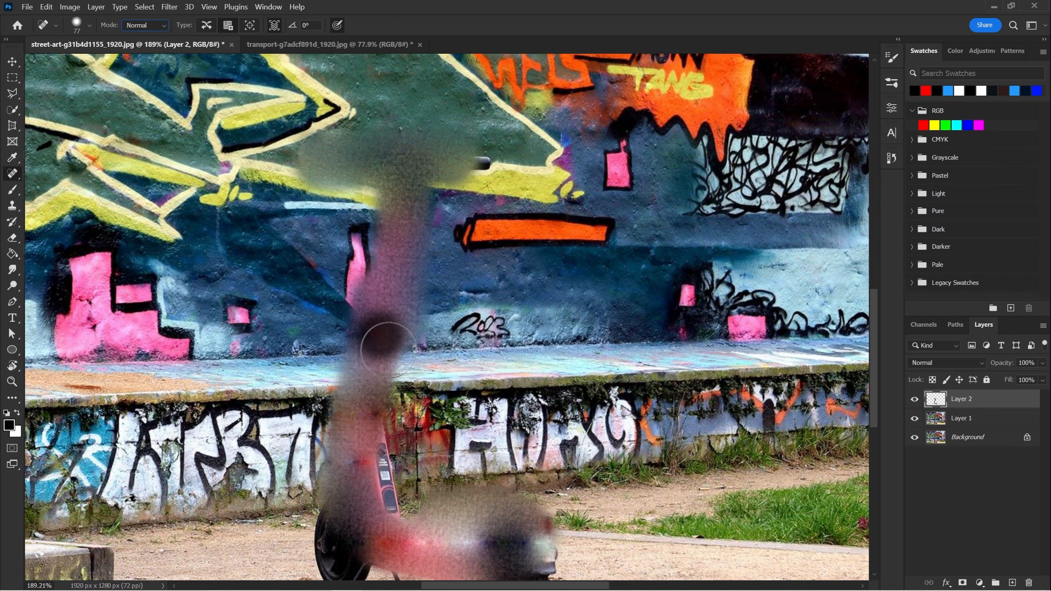
pyautogui.hotkey('ctrl', 'z')
pyautogui.hotkey('ctrl', 'z')
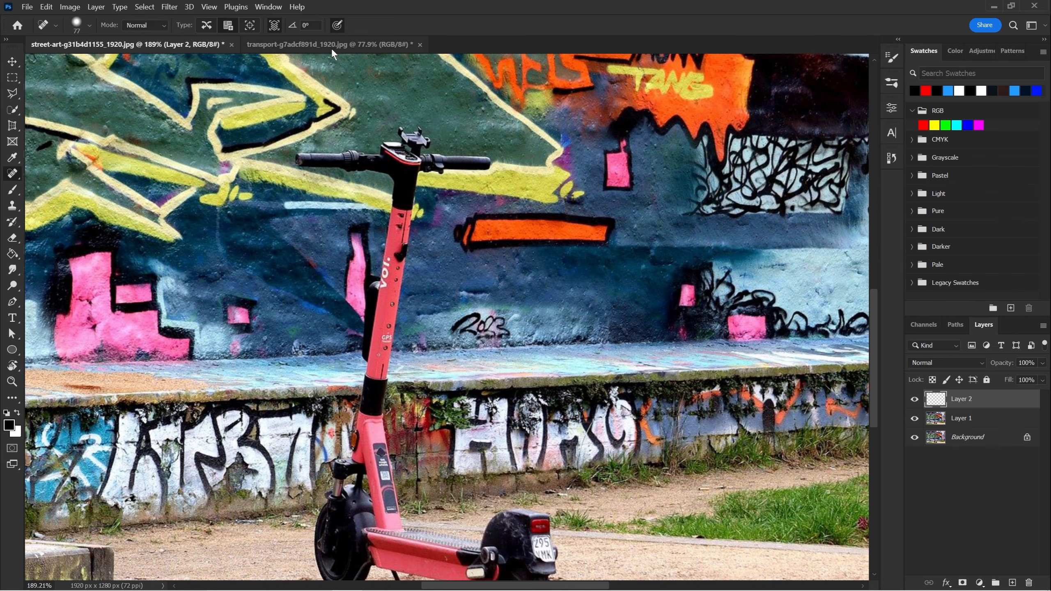
# Set the Spot Healing Brush type to Proximity Match and paint over the scooter's handlebar
pyautogui.scroll(2, 332, 58)
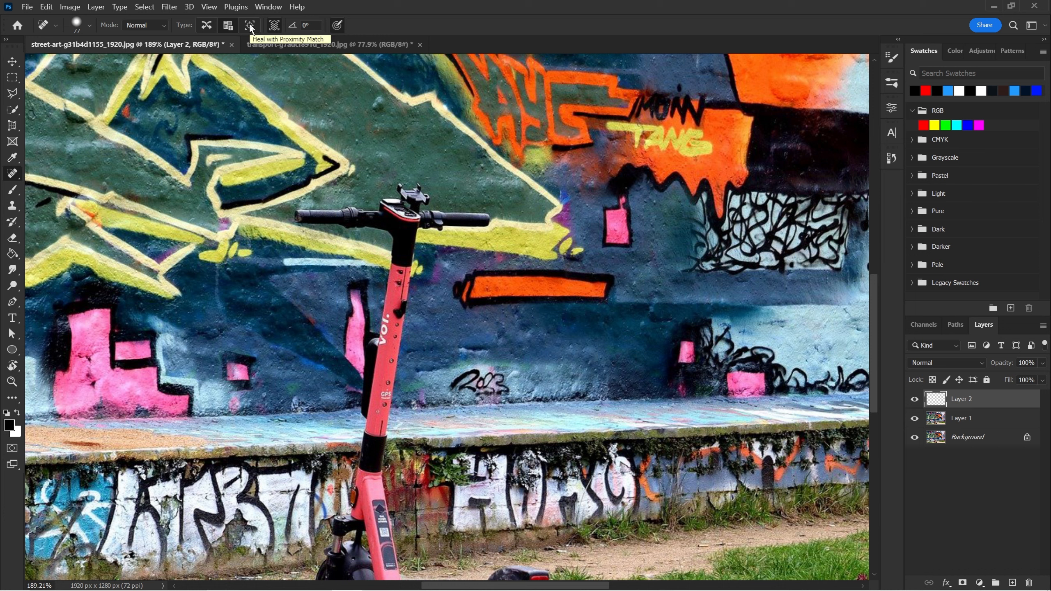
pyautogui.click(249, 26)
pyautogui.moveTo(292, 212); pyautogui.dragTo(502, 213)
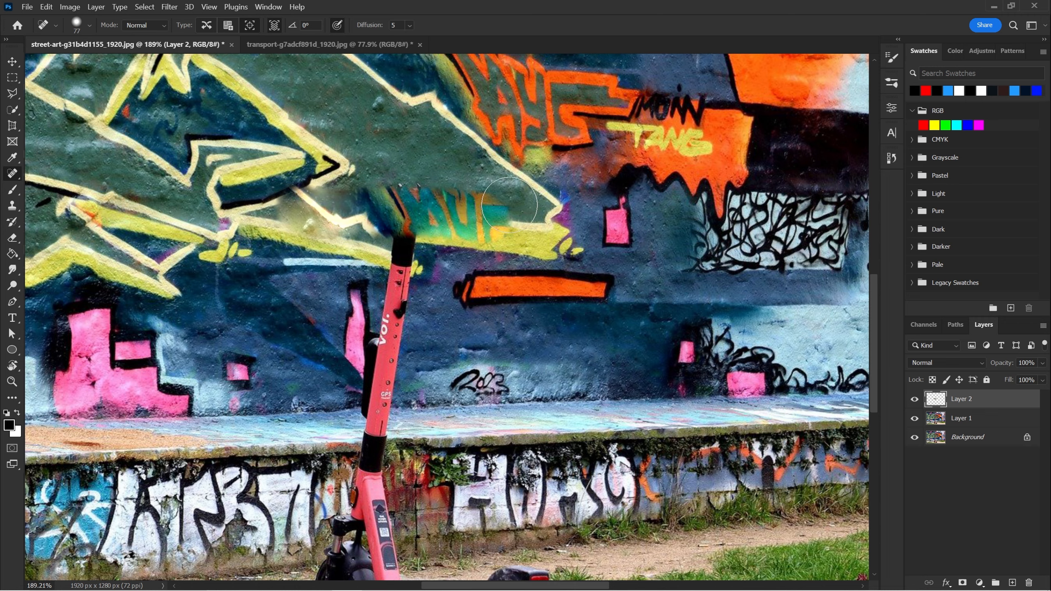
pyautogui.moveTo(498, 178); pyautogui.dragTo(483, 229)
pyautogui.press('z')
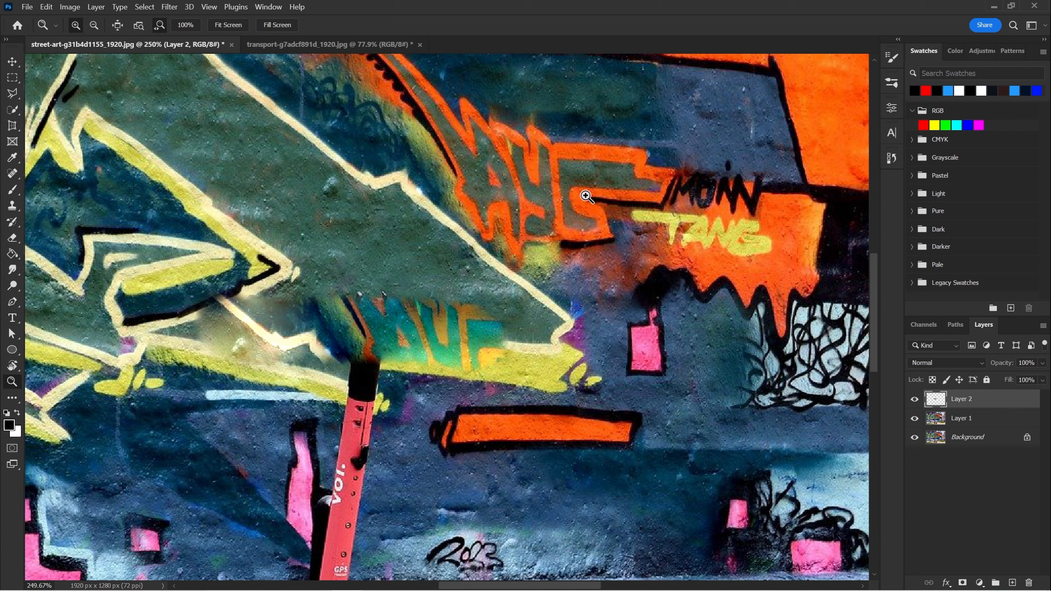
pyautogui.press('j')
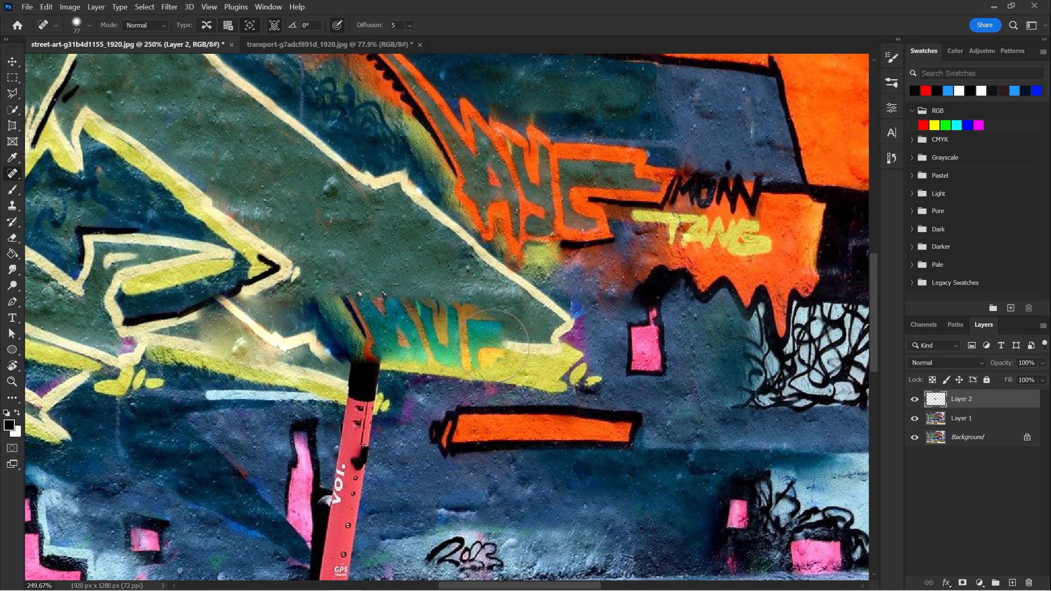
pyautogui.hotkey('ctrl', 'z')
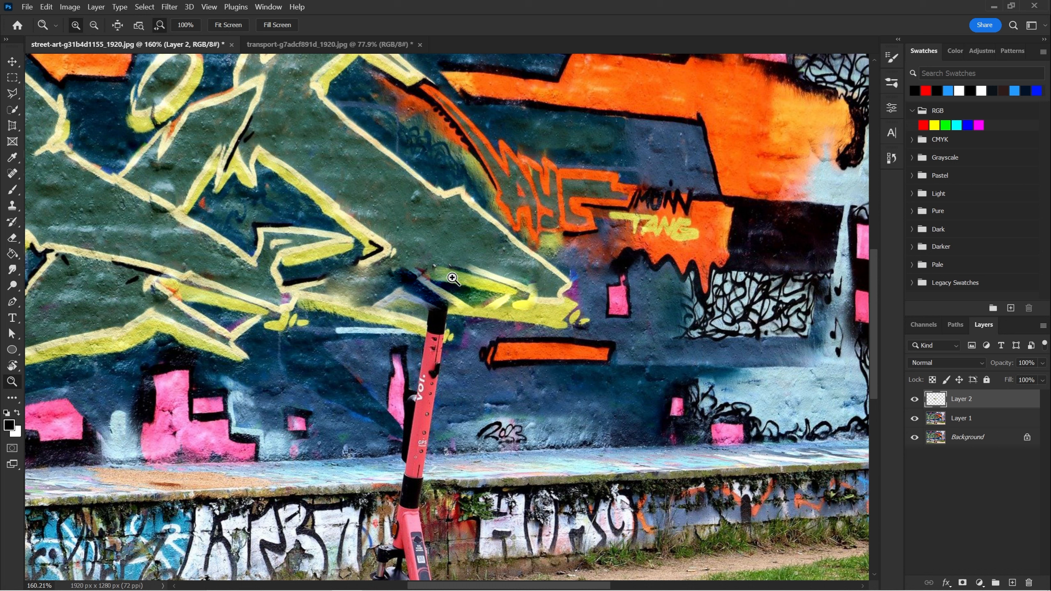
# Paint down the upper part of the stem with Proximity Match and undo the handlebar and stem strokes
pyautogui.hotkey('ctrl', 'z')
pyautogui.press('j')
pyautogui.moveTo(358, 289)
pyautogui.mouseDown()
pyautogui.moveTo(420, 287)
pyautogui.moveTo(363, 286)
pyautogui.moveTo(498, 292)
pyautogui.moveTo(432, 305)
pyautogui.moveTo(432, 395)
pyautogui.mouseUp()
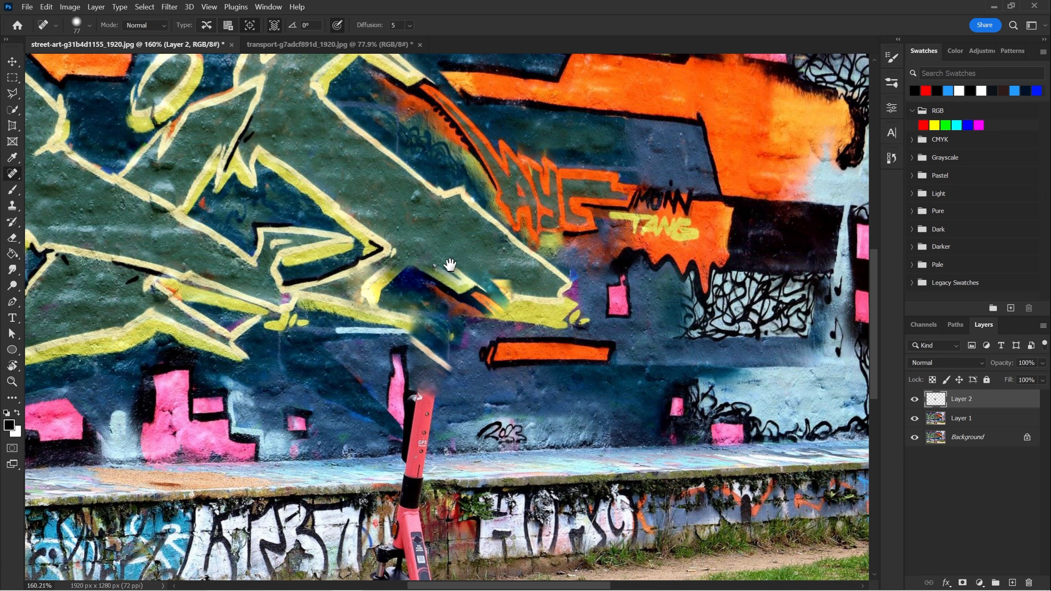
pyautogui.moveTo(450, 264); pyautogui.dragTo(450, 306)
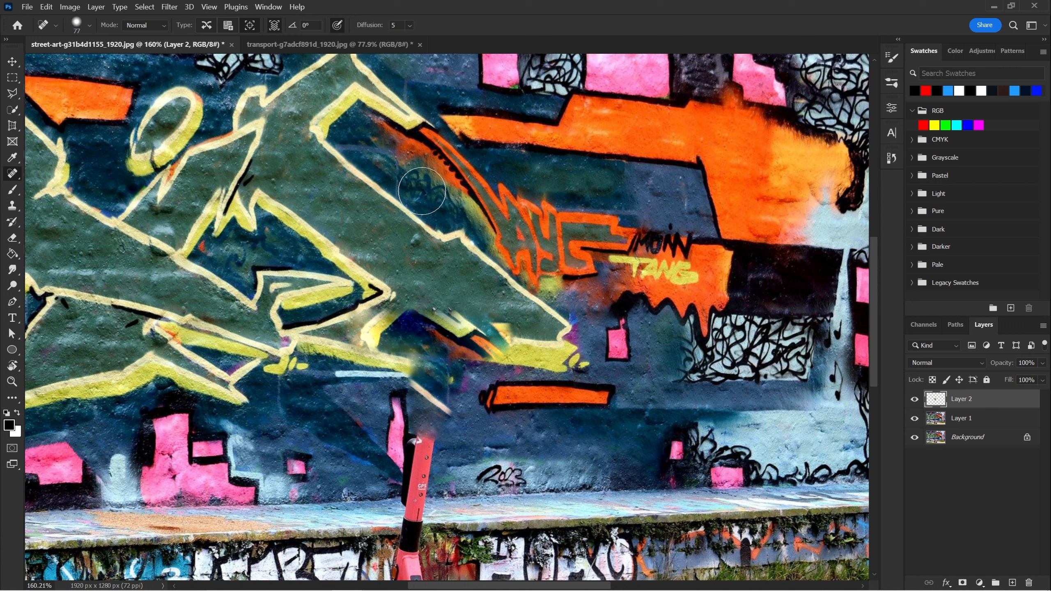
pyautogui.hotkey('ctrl', 'z')
pyautogui.scroll(-2, 435, 233)
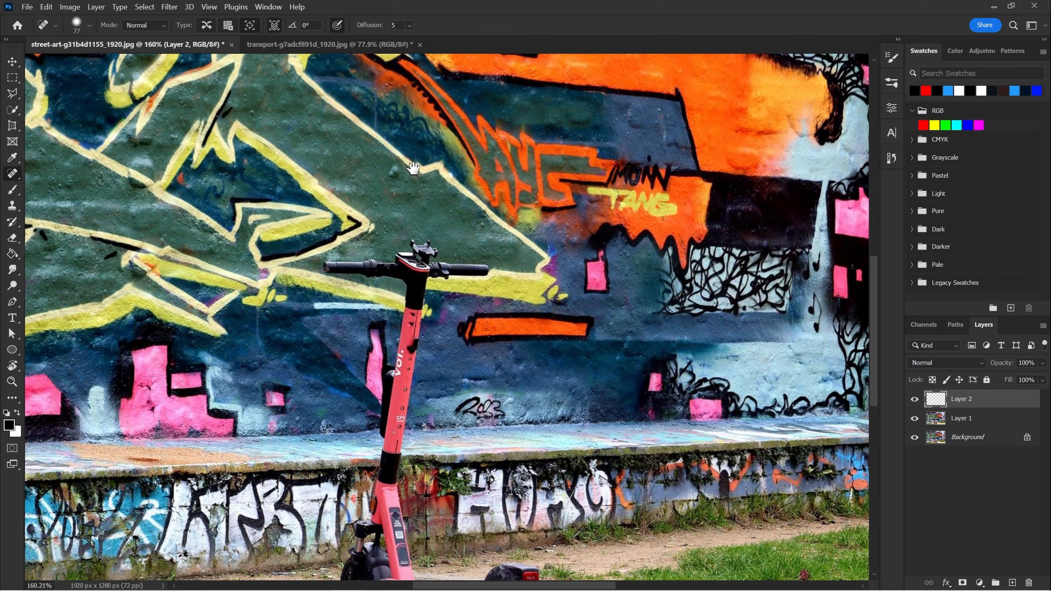
# Set the Spot Healing Brush type to Content-Aware and paint over the handlebar and the top of the stem
pyautogui.click(206, 28)
pyautogui.moveTo(327, 265)
pyautogui.mouseDown()
pyautogui.moveTo(480, 265)
pyautogui.moveTo(411, 244)
pyautogui.moveTo(372, 251)
pyautogui.mouseUp()
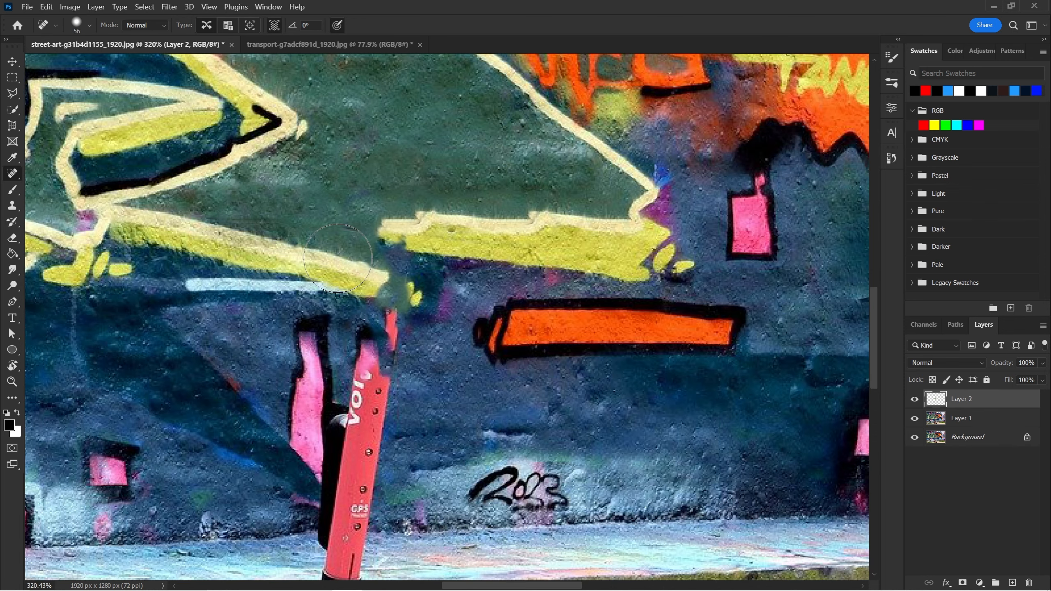
# Raise the brush hardness to the maximum and paint over the yellow band and the pale outline beside the removed handlebar
pyautogui.rightClick(337, 258)
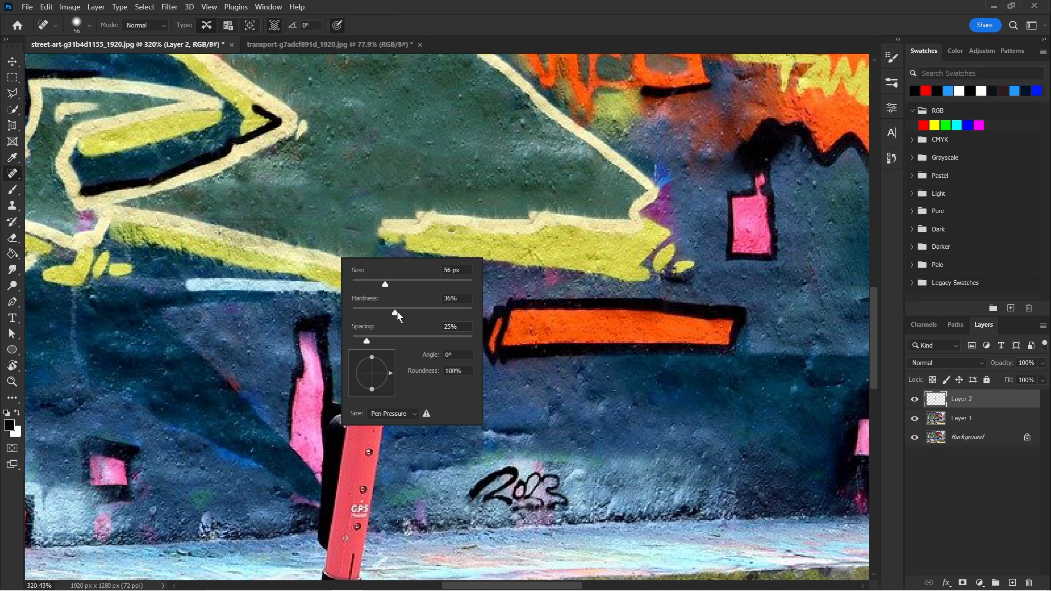
pyautogui.moveTo(397, 312); pyautogui.dragTo(476, 314)
pyautogui.moveTo(391, 230)
pyautogui.mouseDown()
pyautogui.moveTo(553, 239)
pyautogui.moveTo(600, 254)
pyautogui.moveTo(654, 206)
pyautogui.moveTo(659, 215)
pyautogui.moveTo(570, 141)
pyautogui.mouseUp()
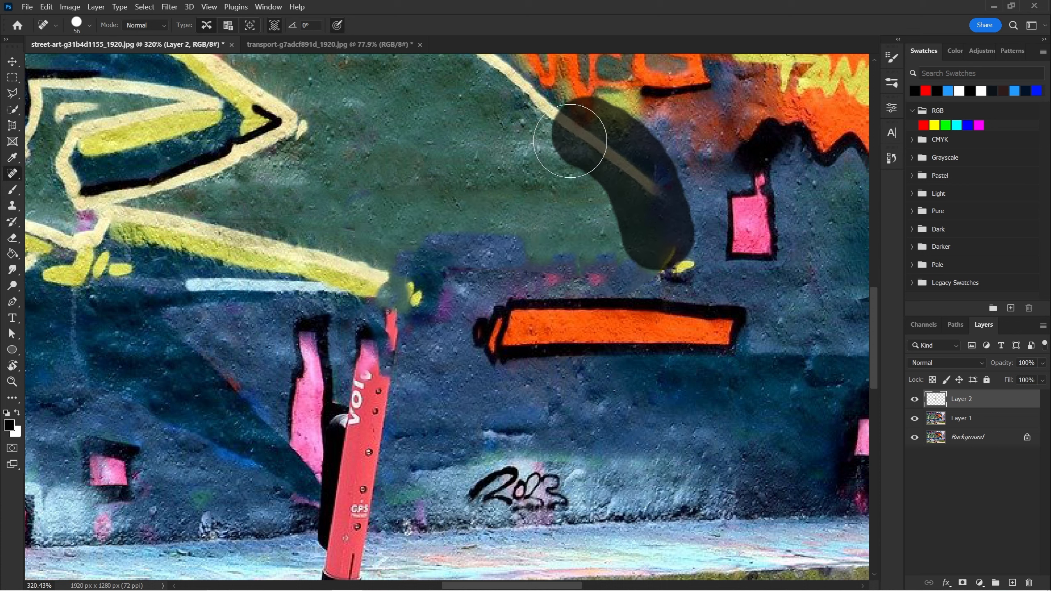
pyautogui.moveTo(532, 232); pyautogui.dragTo(507, 343)
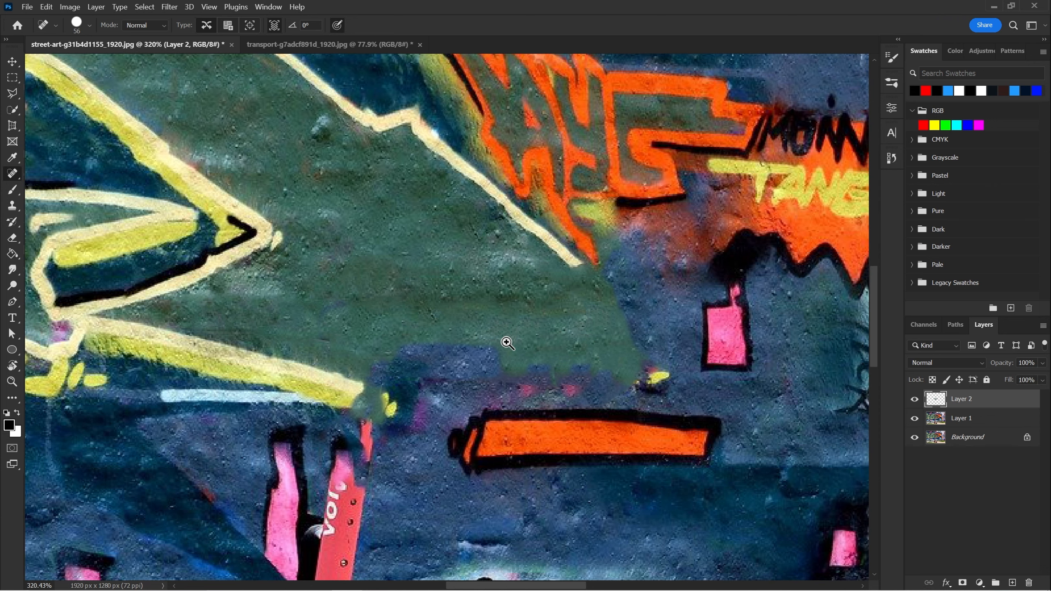
# Undo the hard-edged strokes over the yellow band and outline, along with the last stroke on the upper stem
pyautogui.hotkey('ctrl', 'z')
pyautogui.hotkey('ctrl', 'z')
pyautogui.hotkey('ctrl', 'z')
pyautogui.hotkey('ctrl', 'z')
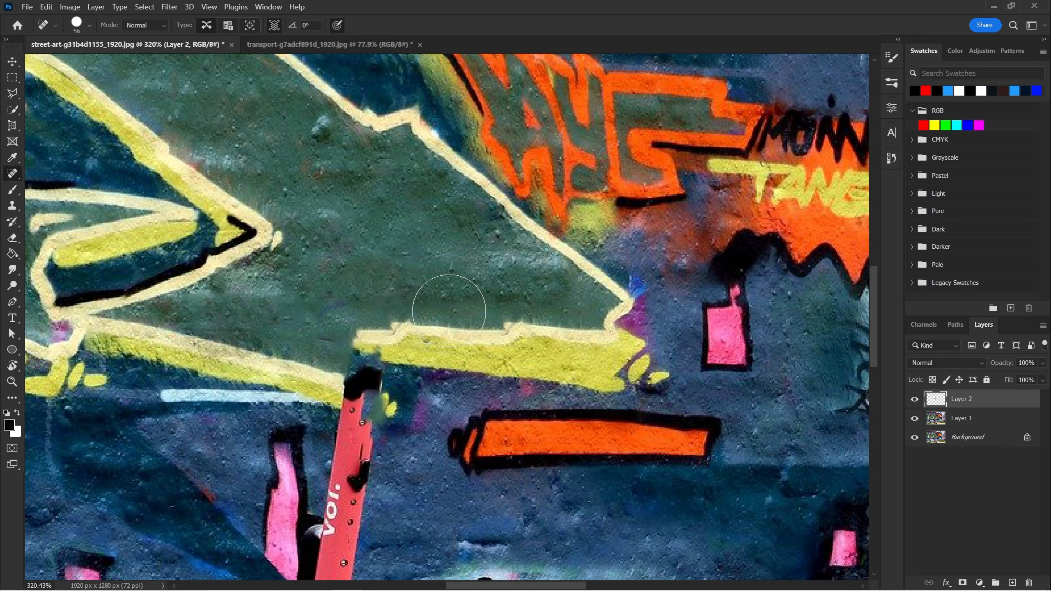
# Soften the brush to 27% hardness at 60 px and paint test strokes across the yellow band
pyautogui.rightClick(440, 282)
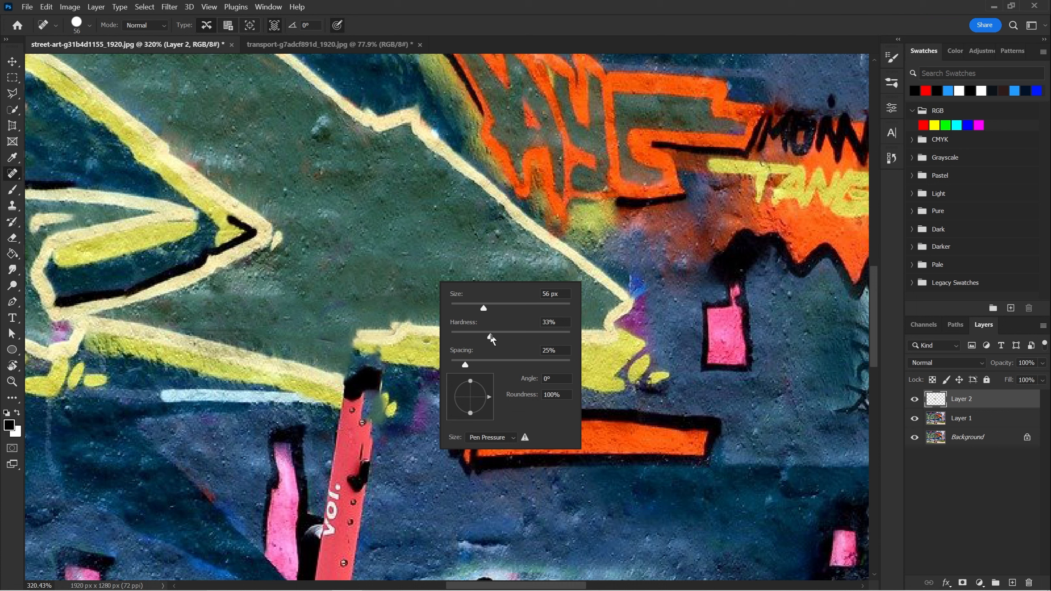
pyautogui.moveTo(483, 309); pyautogui.dragTo(492, 311)
pyautogui.moveTo(290, 279); pyautogui.dragTo(412, 340)
pyautogui.moveTo(336, 295); pyautogui.dragTo(535, 358)
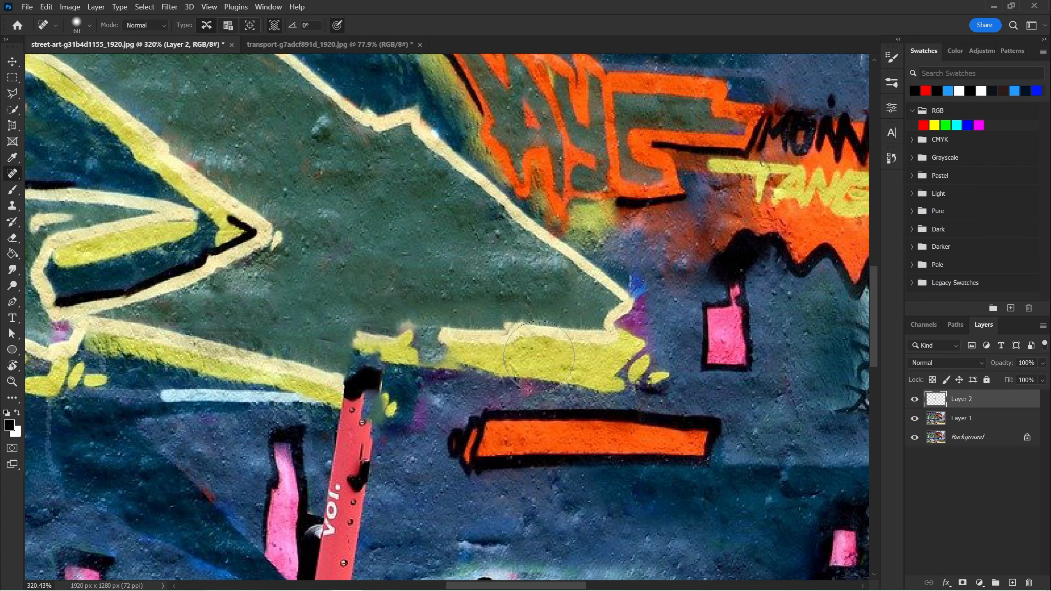
pyautogui.moveTo(357, 310)
pyautogui.mouseDown()
pyautogui.moveTo(434, 348)
pyautogui.moveTo(519, 362)
pyautogui.moveTo(573, 544)
pyautogui.moveTo(728, 475)
pyautogui.moveTo(700, 336)
pyautogui.moveTo(575, 176)
pyautogui.moveTo(418, 305)
pyautogui.mouseUp()
# Increase the brush spacing and paint out the upper stem below the yellow bands
pyautogui.rightClick(383, 298)
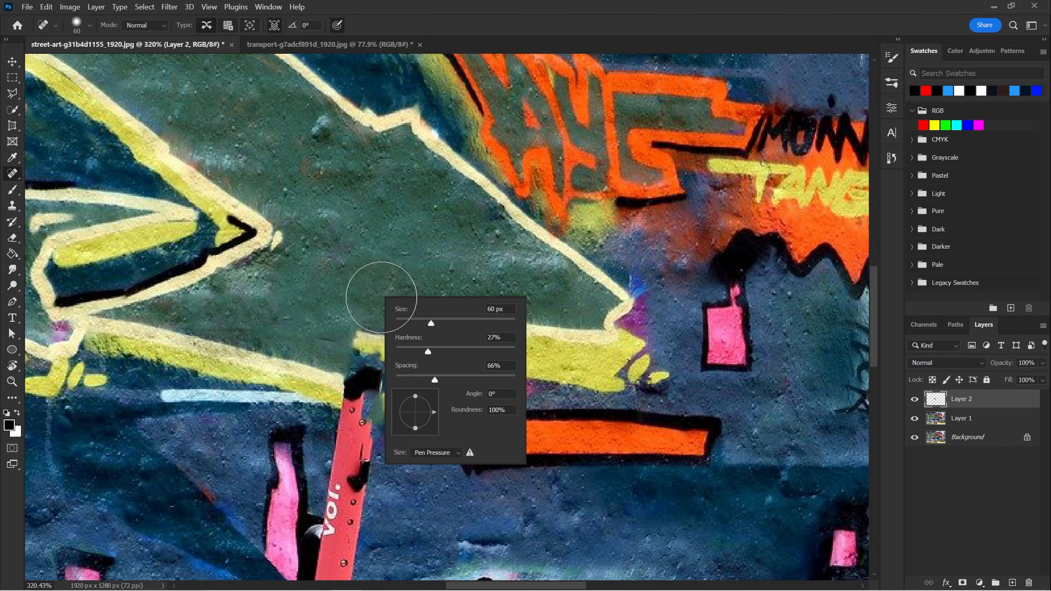
pyautogui.moveTo(444, 379); pyautogui.dragTo(466, 380)
pyautogui.moveTo(372, 213)
pyautogui.mouseDown()
pyautogui.moveTo(549, 297)
pyautogui.moveTo(594, 364)
pyautogui.moveTo(595, 427)
pyautogui.moveTo(496, 498)
pyautogui.moveTo(257, 527)
pyautogui.moveTo(154, 483)
pyautogui.moveTo(123, 362)
pyautogui.moveTo(133, 255)
pyautogui.moveTo(175, 188)
pyautogui.moveTo(426, 92)
pyautogui.moveTo(505, 104)
pyautogui.moveTo(571, 159)
pyautogui.moveTo(615, 271)
pyautogui.moveTo(623, 346)
pyautogui.moveTo(410, 356)
pyautogui.moveTo(492, 355)
pyautogui.moveTo(421, 356)
pyautogui.moveTo(194, 400)
pyautogui.mouseUp()
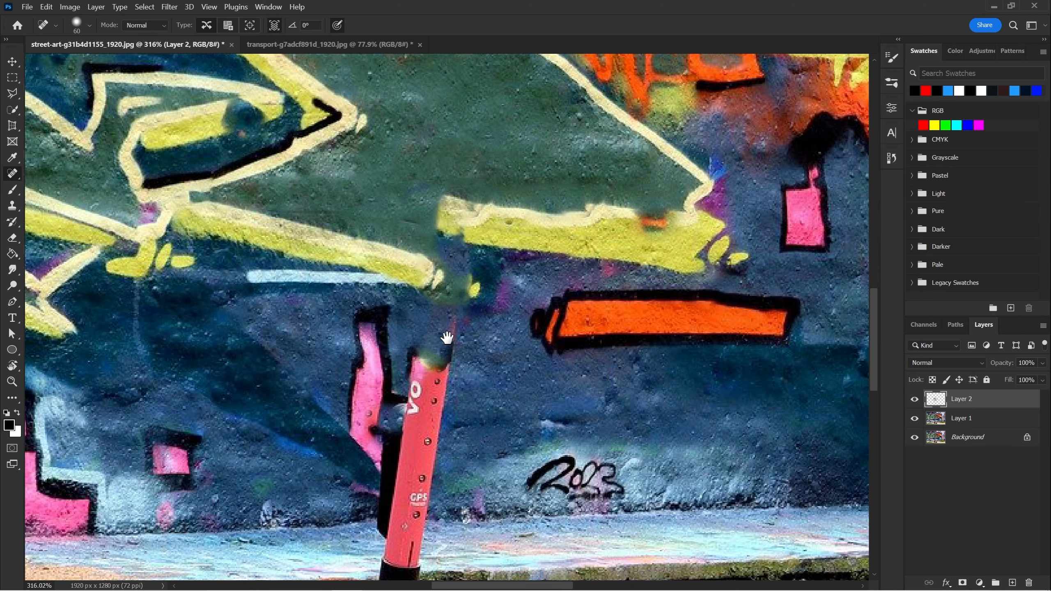
pyautogui.moveTo(448, 338)
pyautogui.mouseDown()
pyautogui.moveTo(430, 274)
pyautogui.moveTo(395, 407)
pyautogui.mouseUp()
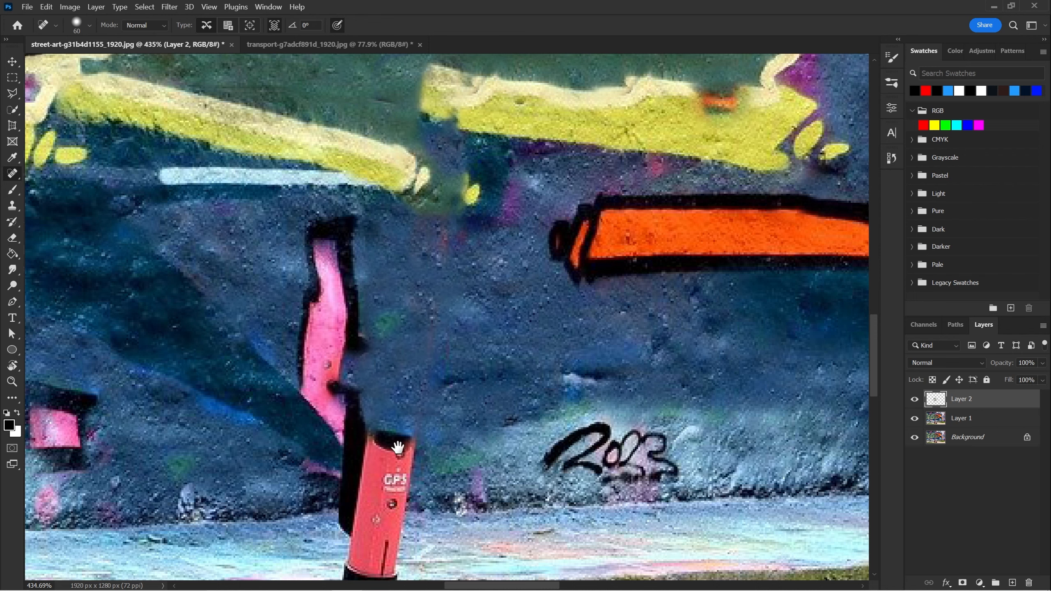
# Paint out the rest of the stem in front of the blue wall, down to the ledge
pyautogui.moveTo(457, 190); pyautogui.dragTo(454, 232)
pyautogui.moveTo(459, 231); pyautogui.dragTo(453, 289)
pyautogui.moveTo(422, 251); pyautogui.dragTo(445, 237)
pyautogui.moveTo(474, 286); pyautogui.dragTo(457, 113)
pyautogui.moveTo(438, 260); pyautogui.dragTo(444, 176)
pyautogui.moveTo(435, 178); pyautogui.dragTo(378, 251)
pyautogui.moveTo(383, 285); pyautogui.dragTo(383, 251)
pyautogui.moveTo(449, 274); pyautogui.dragTo(299, 284)
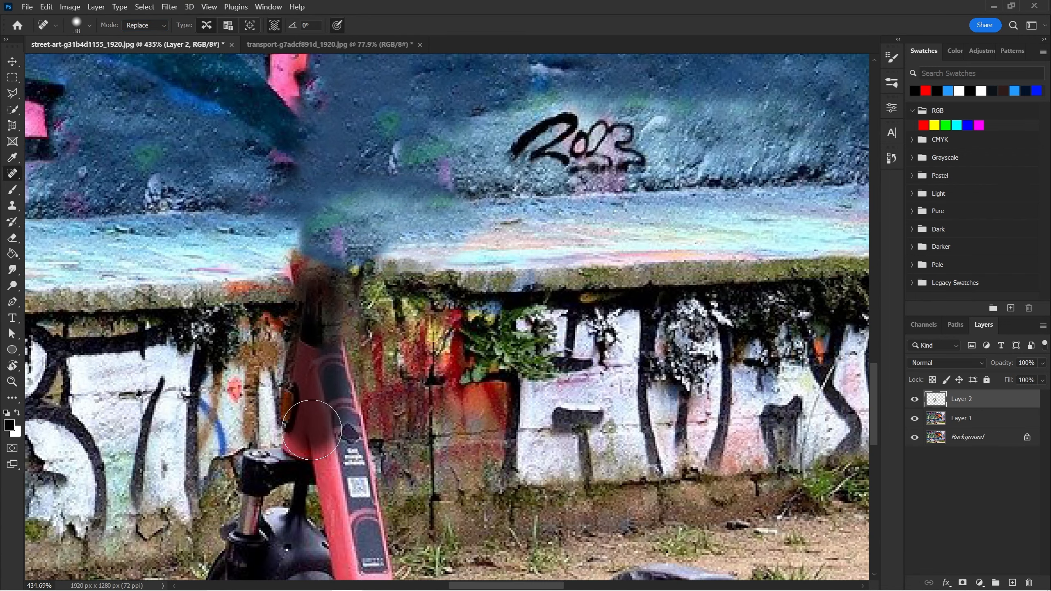
# Paint out the lower stem and front fork against the graffiti base wall using a 38 px brush in Replace mode
pyautogui.moveTo(311, 430); pyautogui.dragTo(312, 430)
pyautogui.moveTo(328, 368); pyautogui.dragTo(333, 307)
pyautogui.moveTo(333, 308)
pyautogui.mouseDown()
pyautogui.moveTo(370, 411)
pyautogui.moveTo(353, 318)
pyautogui.mouseUp()
pyautogui.moveTo(306, 257); pyautogui.dragTo(274, 375)
pyautogui.moveTo(263, 331); pyautogui.dragTo(235, 413)
pyautogui.moveTo(324, 273); pyautogui.dragTo(374, 475)
pyautogui.moveTo(304, 294); pyautogui.dragTo(348, 497)
pyautogui.scroll(-3, 349, 496)
pyautogui.moveTo(284, 288)
pyautogui.mouseDown()
pyautogui.moveTo(229, 446)
pyautogui.moveTo(226, 513)
pyautogui.moveTo(298, 455)
pyautogui.moveTo(256, 361)
pyautogui.moveTo(204, 470)
pyautogui.moveTo(234, 552)
pyautogui.mouseUp()
# Paint over the front wheel, deck and rear wheel on the path in Replace mode
pyautogui.press('z')
pyautogui.press('j')
pyautogui.moveTo(198, 443)
pyautogui.mouseDown()
pyautogui.moveTo(200, 412)
pyautogui.moveTo(286, 269)
pyautogui.mouseUp()
pyautogui.scroll(-3, 213, 414)
pyautogui.moveTo(213, 369); pyautogui.dragTo(209, 339)
pyautogui.moveTo(199, 344)
pyautogui.mouseDown()
pyautogui.moveTo(231, 381)
pyautogui.moveTo(282, 382)
pyautogui.moveTo(222, 362)
pyautogui.moveTo(240, 240)
pyautogui.moveTo(192, 377)
pyautogui.moveTo(239, 250)
pyautogui.moveTo(298, 280)
pyautogui.moveTo(413, 255)
pyautogui.moveTo(566, 248)
pyautogui.moveTo(615, 209)
pyautogui.moveTo(663, 237)
pyautogui.moveTo(681, 347)
pyautogui.moveTo(608, 424)
pyautogui.moveTo(560, 337)
pyautogui.moveTo(267, 285)
pyautogui.moveTo(382, 323)
pyautogui.moveTo(491, 317)
pyautogui.moveTo(571, 339)
pyautogui.moveTo(349, 338)
pyautogui.moveTo(364, 387)
pyautogui.moveTo(333, 359)
pyautogui.mouseUp()
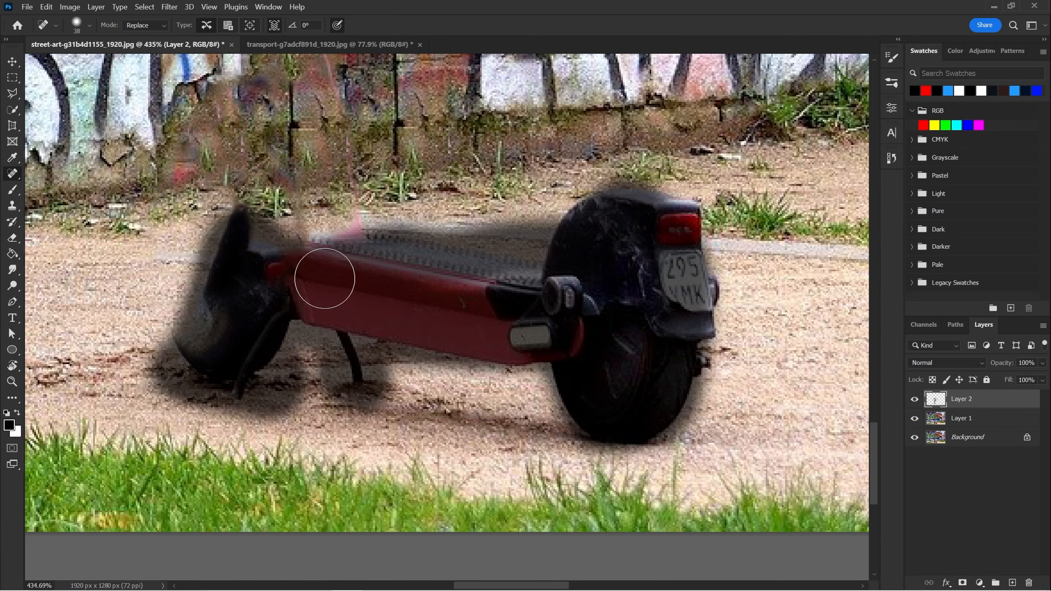
pyautogui.moveTo(325, 278); pyautogui.dragTo(373, 348)
pyautogui.moveTo(712, 327)
pyautogui.mouseDown()
pyautogui.moveTo(661, 423)
pyautogui.moveTo(761, 365)
pyautogui.mouseUp()
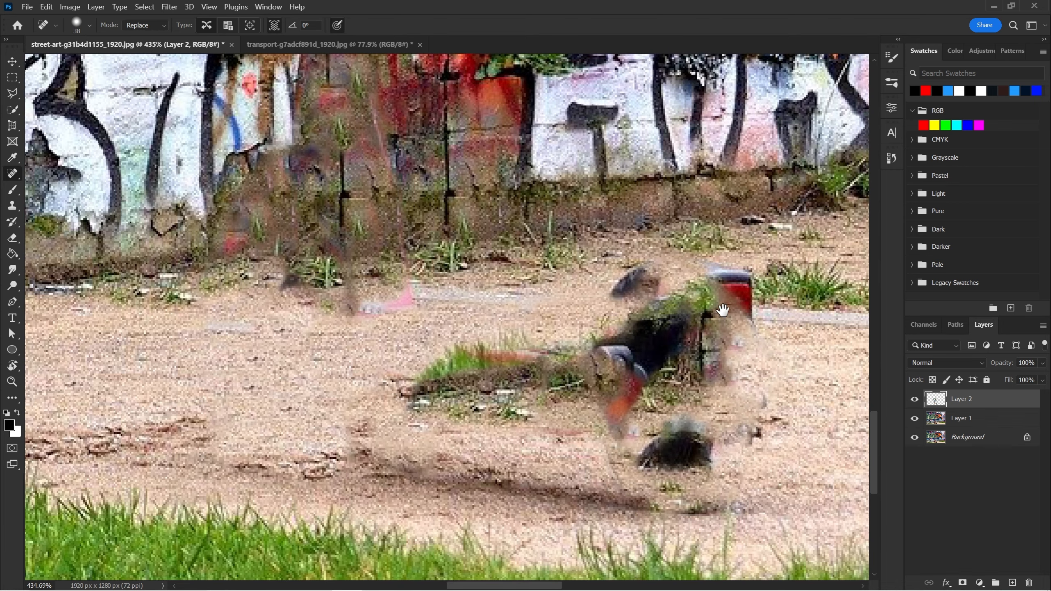
# Paint out the leftover rear wheel and deck fragments on the gravel path
pyautogui.press('z')
pyautogui.scroll(-5, 591, 313)
pyautogui.press('j')
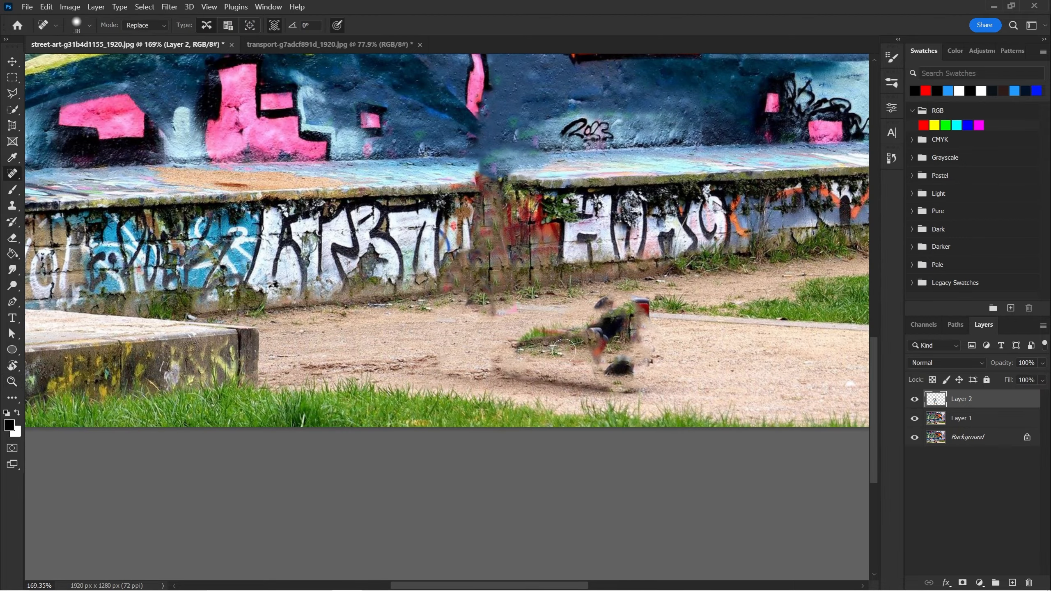
pyautogui.moveTo(522, 333)
pyautogui.mouseDown()
pyautogui.moveTo(507, 332)
pyautogui.moveTo(633, 358)
pyautogui.mouseUp()
pyautogui.press('z')
pyautogui.scroll(-1, 395, 298)
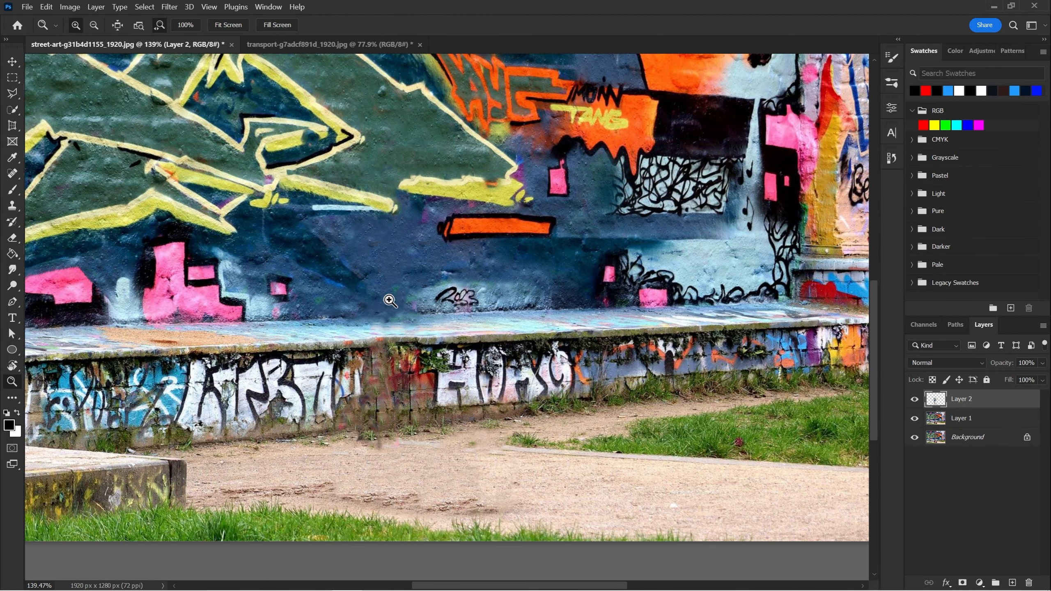
# Clean up the smudges left where the scooter stood at the foot of the base wall
pyautogui.scroll(-1, 407, 315)
pyautogui.scroll(2, 385, 431)
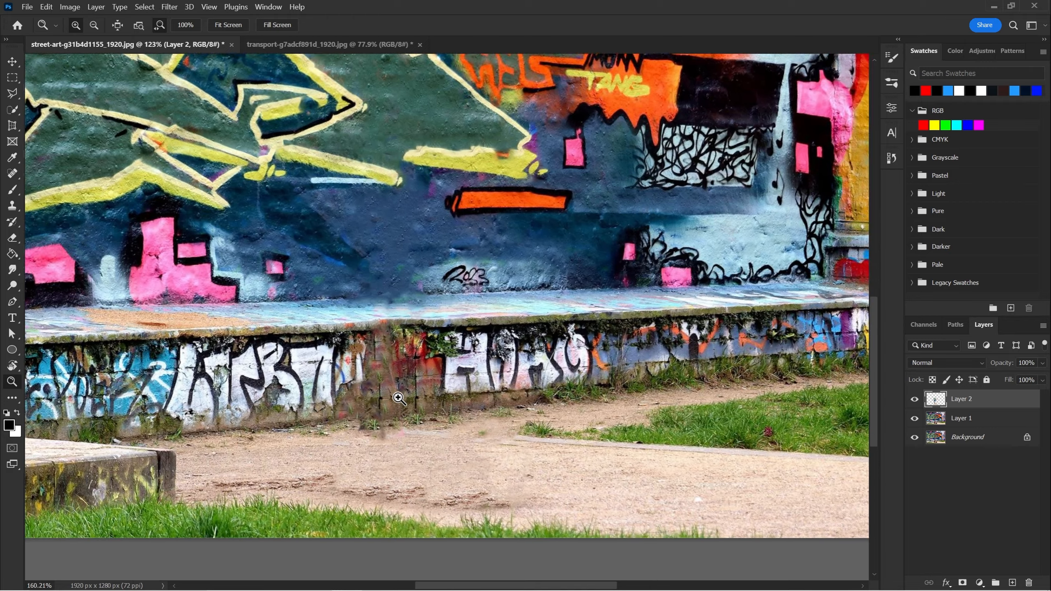
pyautogui.press('j')
pyautogui.moveTo(383, 445)
pyautogui.mouseDown()
pyautogui.moveTo(366, 447)
pyautogui.moveTo(398, 444)
pyautogui.moveTo(405, 390)
pyautogui.mouseUp()
pyautogui.moveTo(417, 427); pyautogui.dragTo(556, 553)
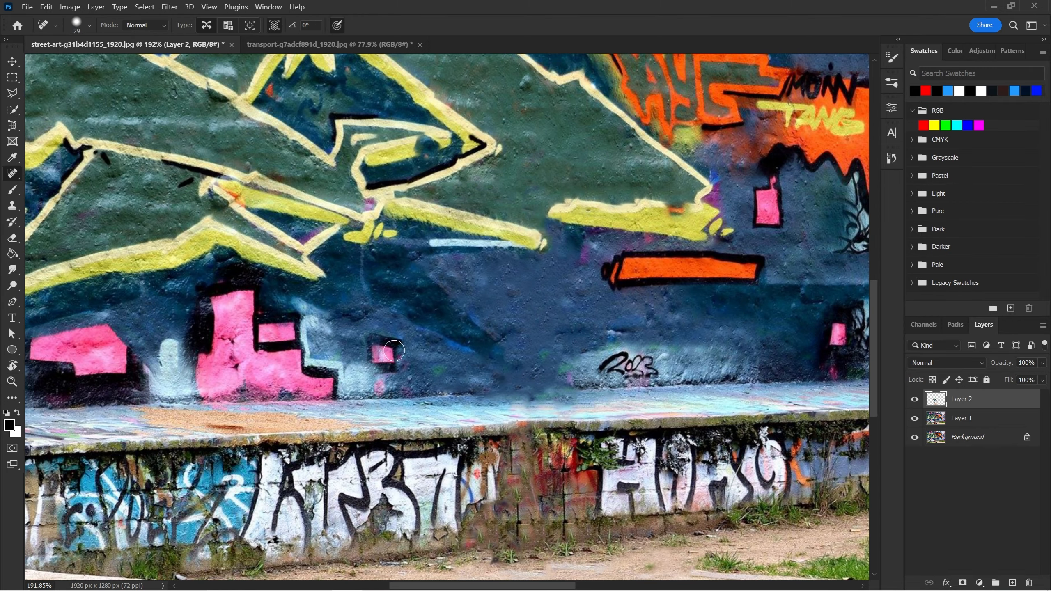
# Remove the small pink square and nearby stray marks from the blue wall with a 29 px brush in Normal mode
pyautogui.moveTo(391, 346)
pyautogui.mouseDown()
pyautogui.moveTo(370, 355)
pyautogui.moveTo(379, 361)
pyautogui.mouseUp()
pyautogui.moveTo(428, 304); pyautogui.dragTo(258, 387)
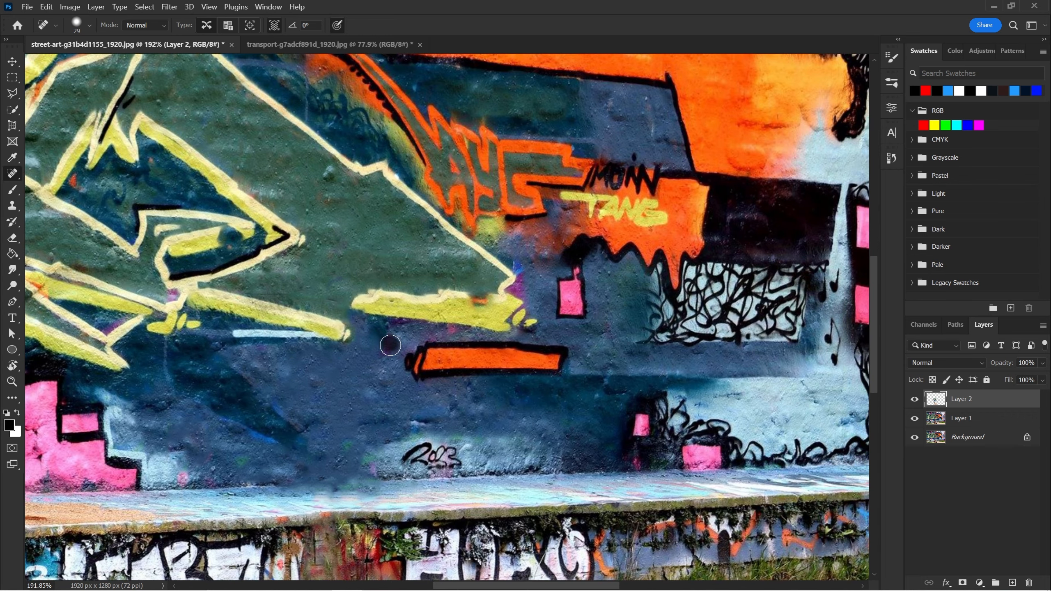
pyautogui.press('z')
pyautogui.moveTo(391, 358); pyautogui.dragTo(341, 357)
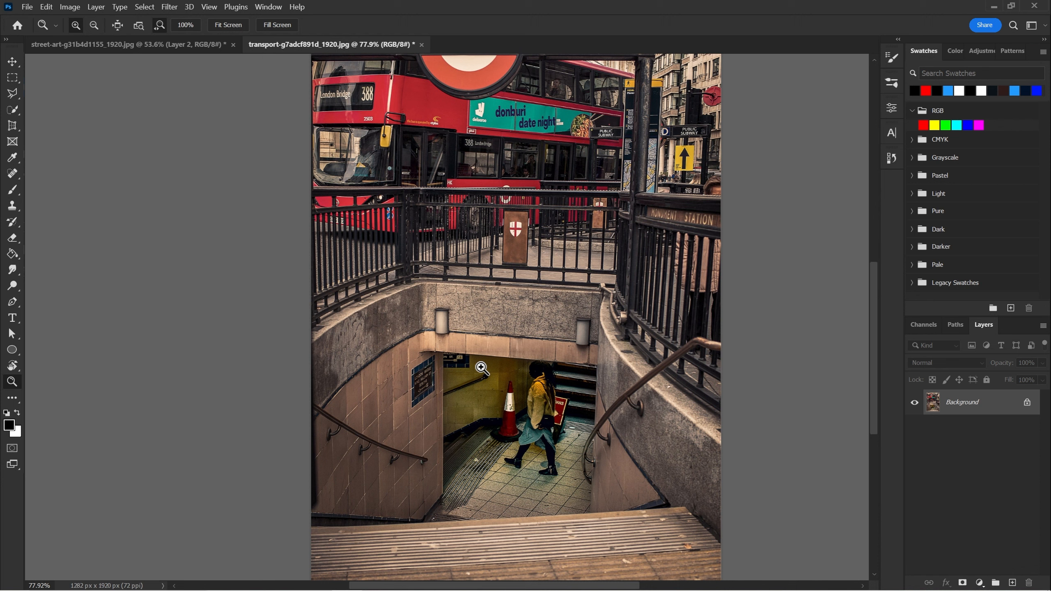
# Select the Healing Brush Tool for the subway staircase photo and set its brush size to 252 px
pyautogui.press('j')
pyautogui.moveTo(417, 323); pyautogui.dragTo(454, 321)
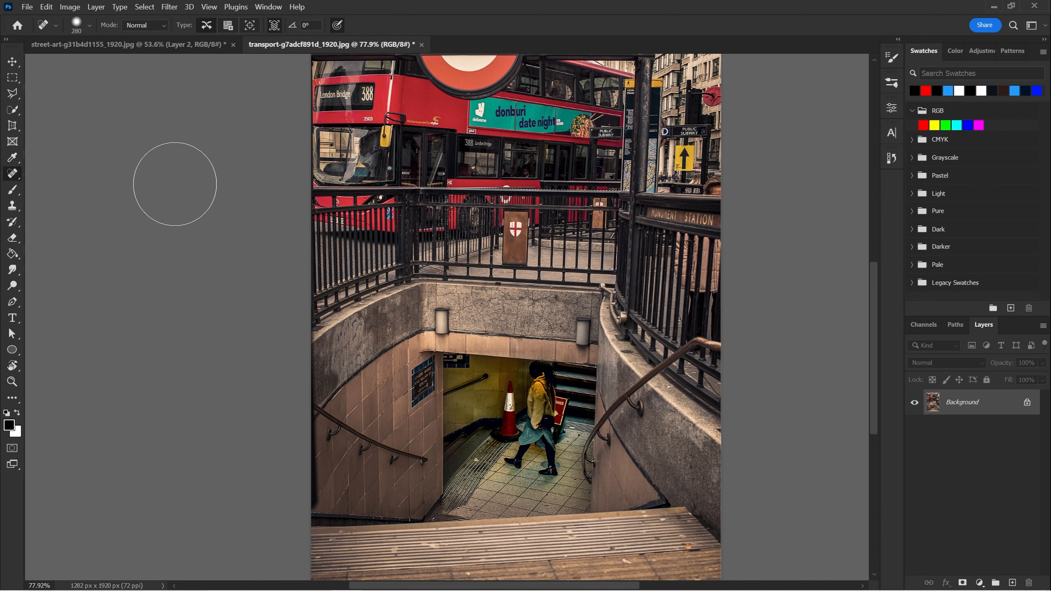
pyautogui.rightClick(14, 177)
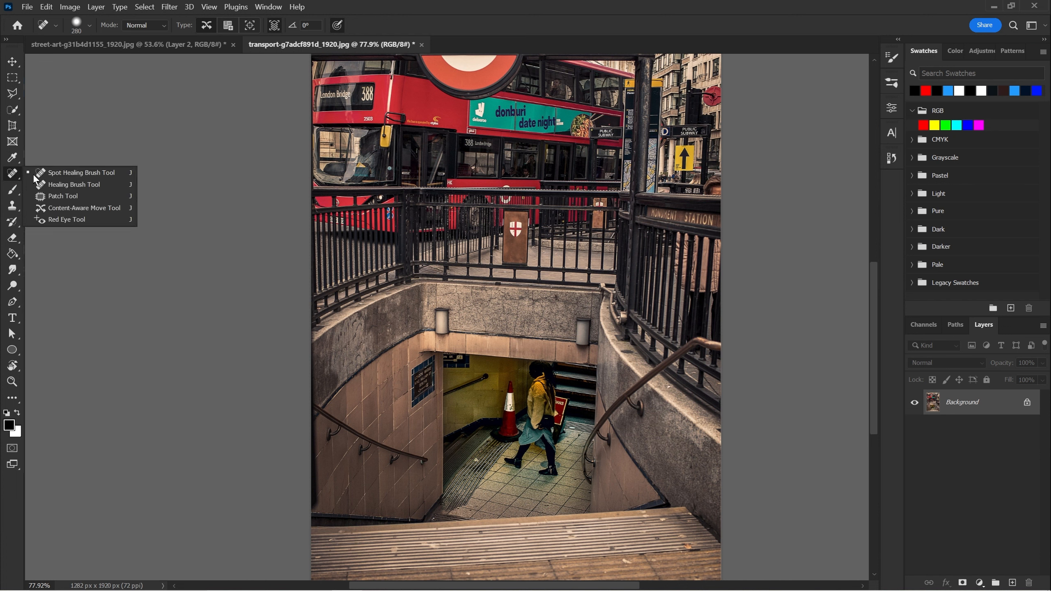
pyautogui.click(52, 187)
pyautogui.keyDown('alt'); pyautogui.rightClick(414, 347); pyautogui.keyUp('alt')
pyautogui.moveTo(424, 347); pyautogui.dragTo(452, 347)
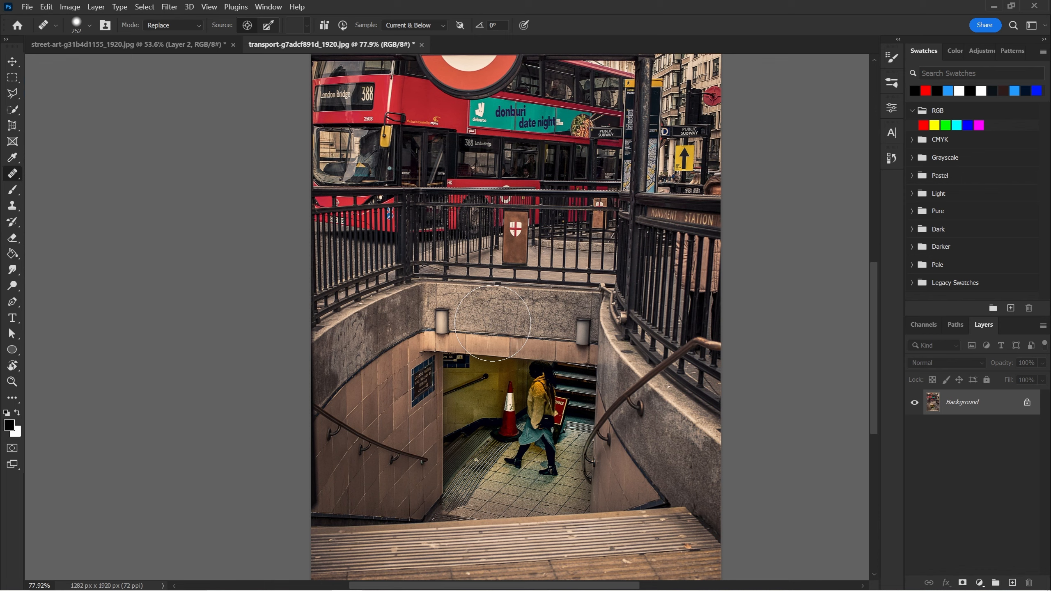
# Duplicate the staircase photo's background layer and add an empty layer above the copy
pyautogui.press('z')
pyautogui.moveTo(557, 391)
pyautogui.mouseDown()
pyautogui.moveTo(586, 354)
pyautogui.moveTo(550, 329)
pyautogui.mouseUp()
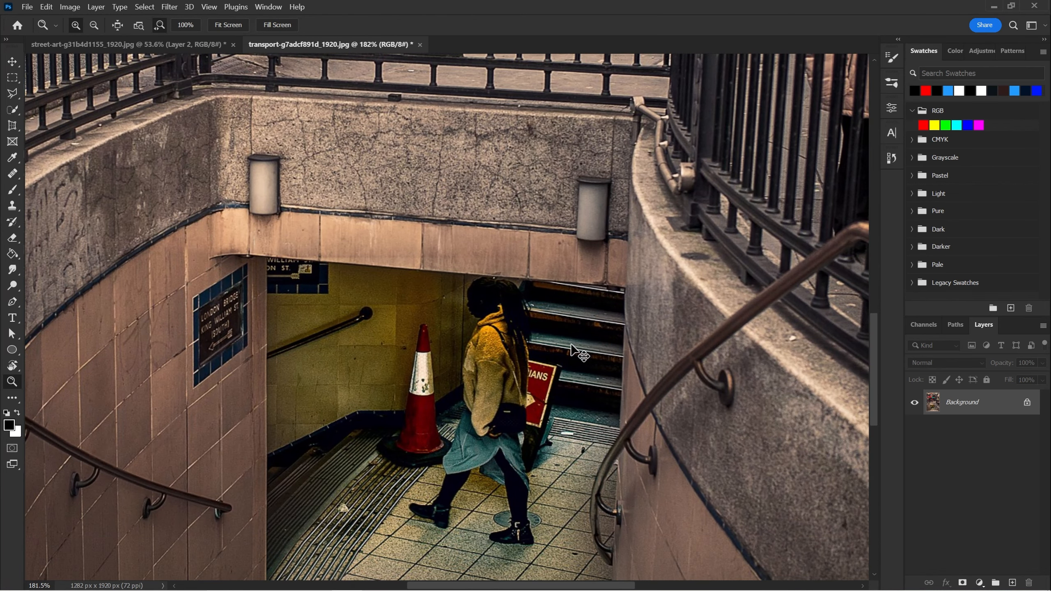
pyautogui.hotkey('ctrl', 'j')
pyautogui.click(1014, 582)
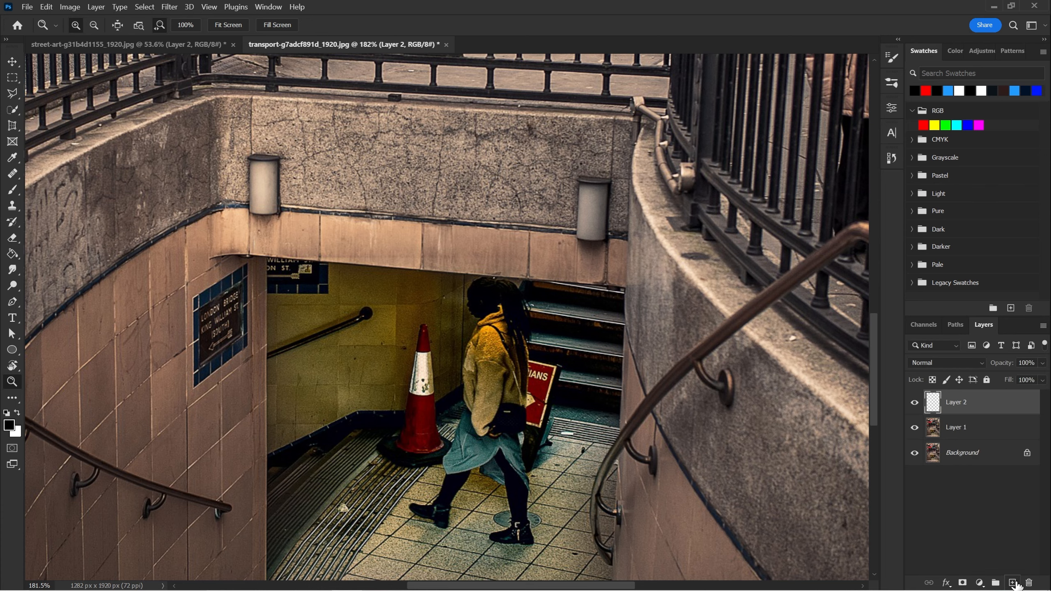
# Set the Healing Brush to sample Current & Below while working on the empty layer
pyautogui.click(445, 201)
pyautogui.press('j')
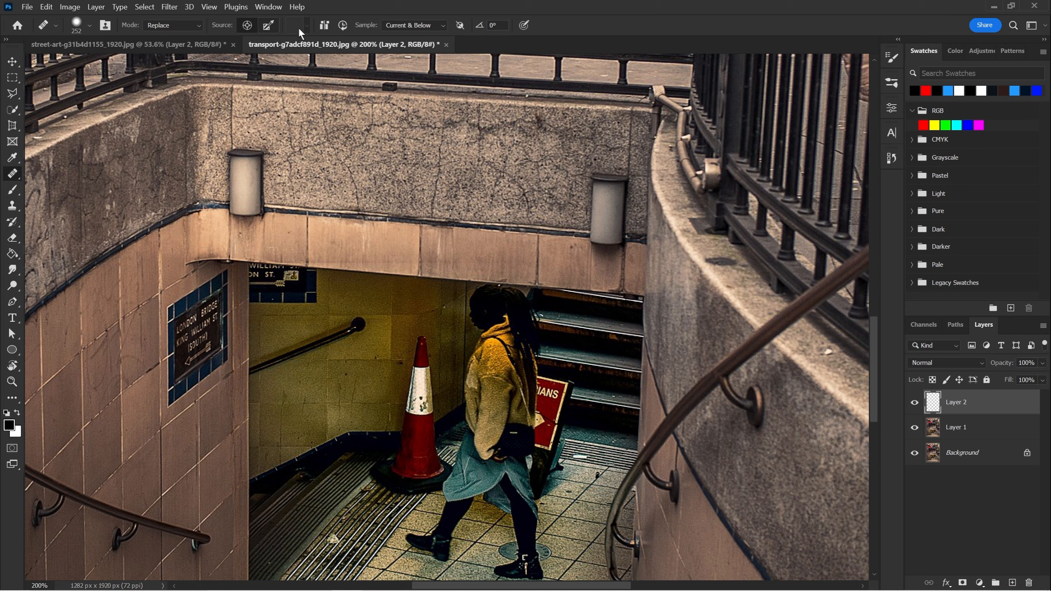
pyautogui.moveTo(326, 87)
pyautogui.mouseDown()
pyautogui.moveTo(305, 97)
pyautogui.moveTo(274, 68)
pyautogui.mouseUp()
pyautogui.click(397, 26)
pyautogui.click(404, 46)
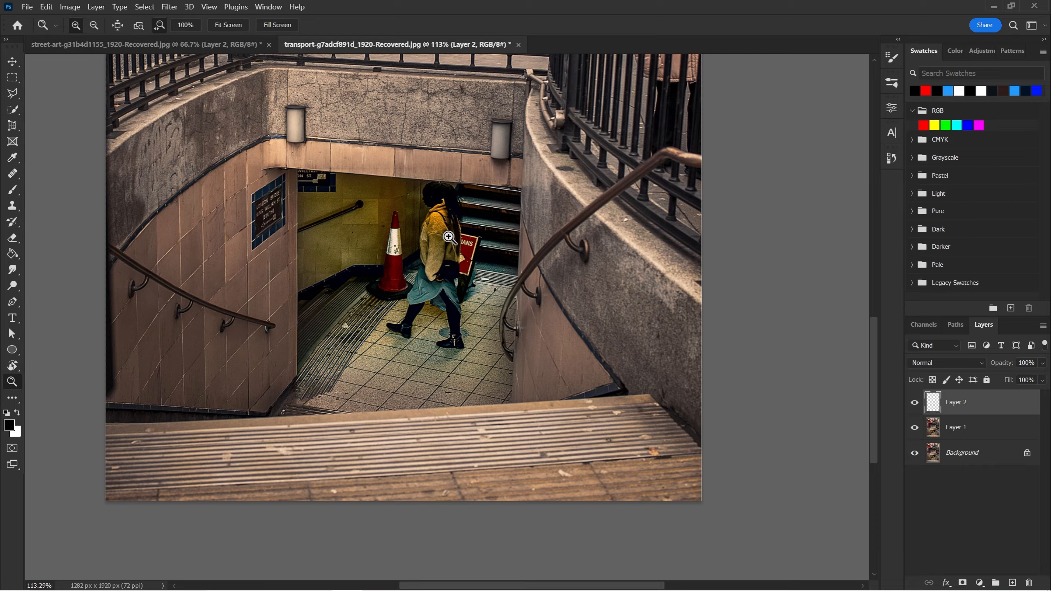
pyautogui.scroll(3, 451, 236)
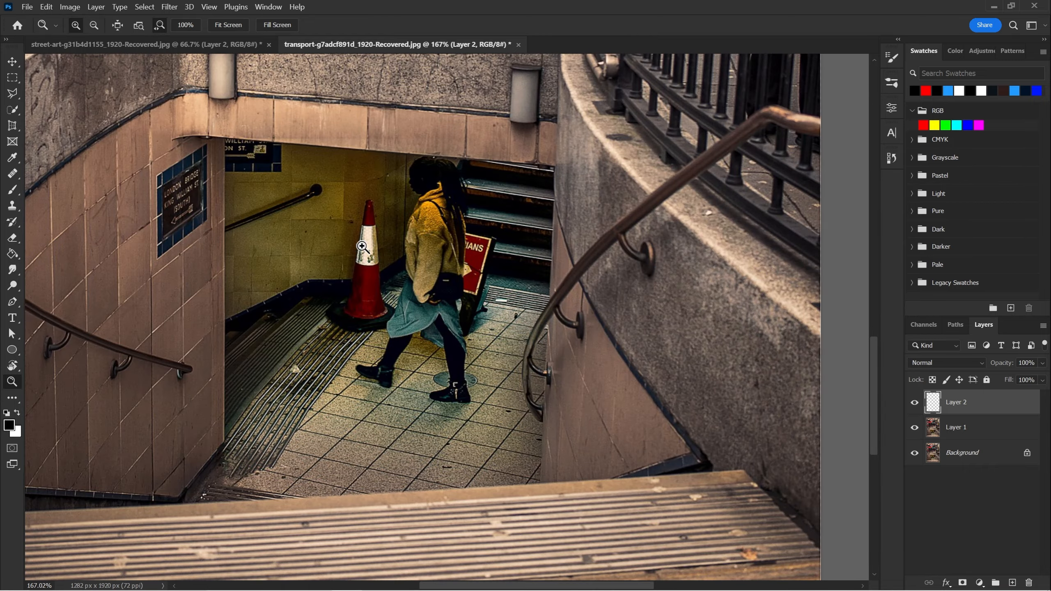
# Try extending the stair edge over the red sign and the woman's coat with a 47 px Healing Brush in Normal mode
pyautogui.scroll(2, 497, 267)
pyautogui.moveTo(519, 264); pyautogui.dragTo(555, 256)
pyautogui.press('j')
pyautogui.moveTo(531, 295); pyautogui.dragTo(536, 371)
pyautogui.moveTo(611, 343); pyautogui.dragTo(560, 336)
pyautogui.keyDown('alt'); pyautogui.click(594, 349); pyautogui.keyUp('alt')
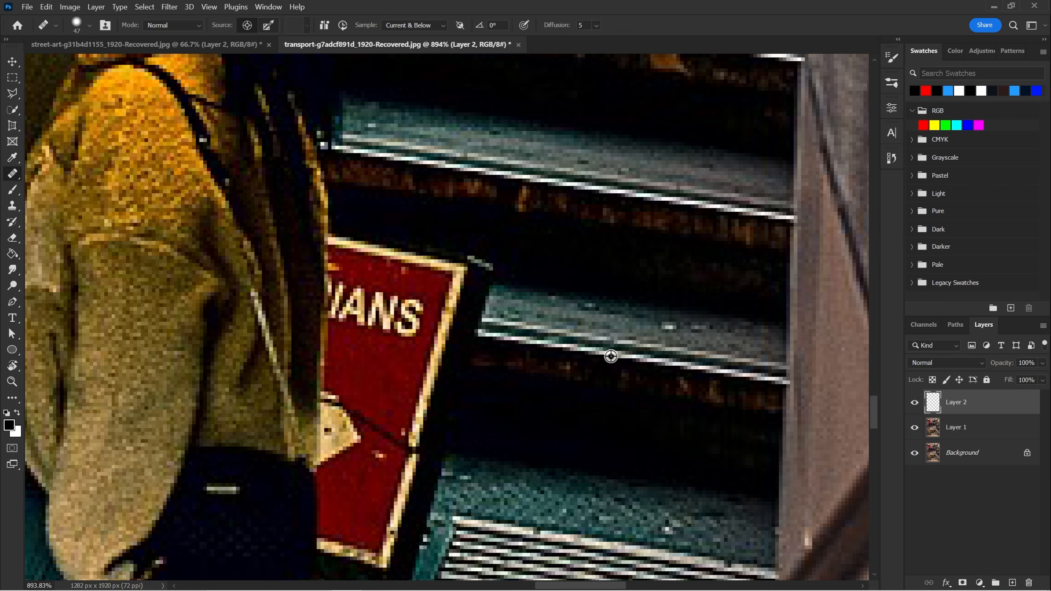
pyautogui.moveTo(461, 343)
pyautogui.mouseDown()
pyautogui.moveTo(490, 363)
pyautogui.moveTo(459, 351)
pyautogui.mouseUp()
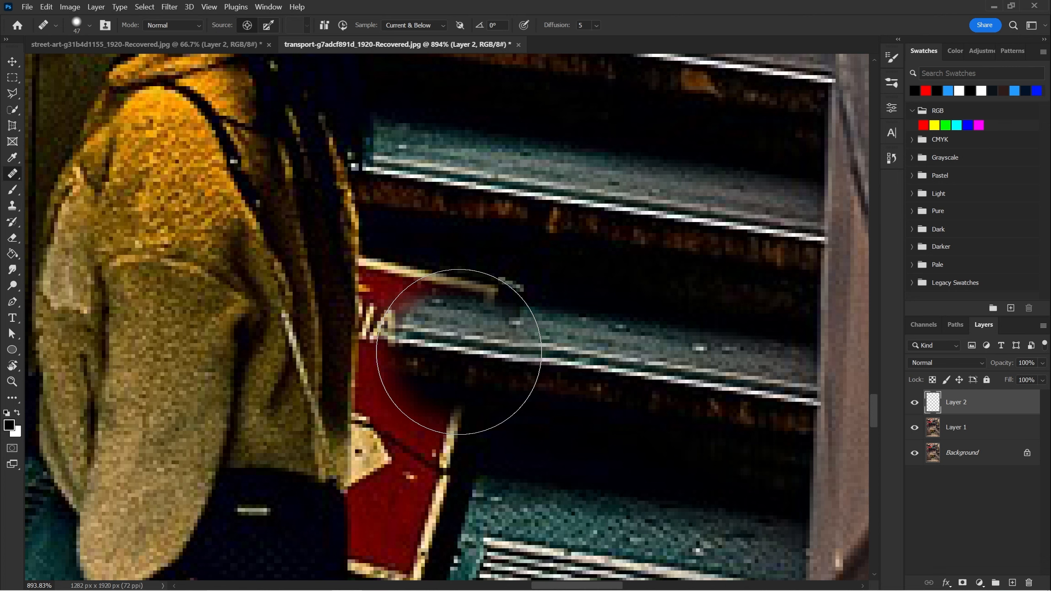
pyautogui.moveTo(570, 333); pyautogui.dragTo(600, 334)
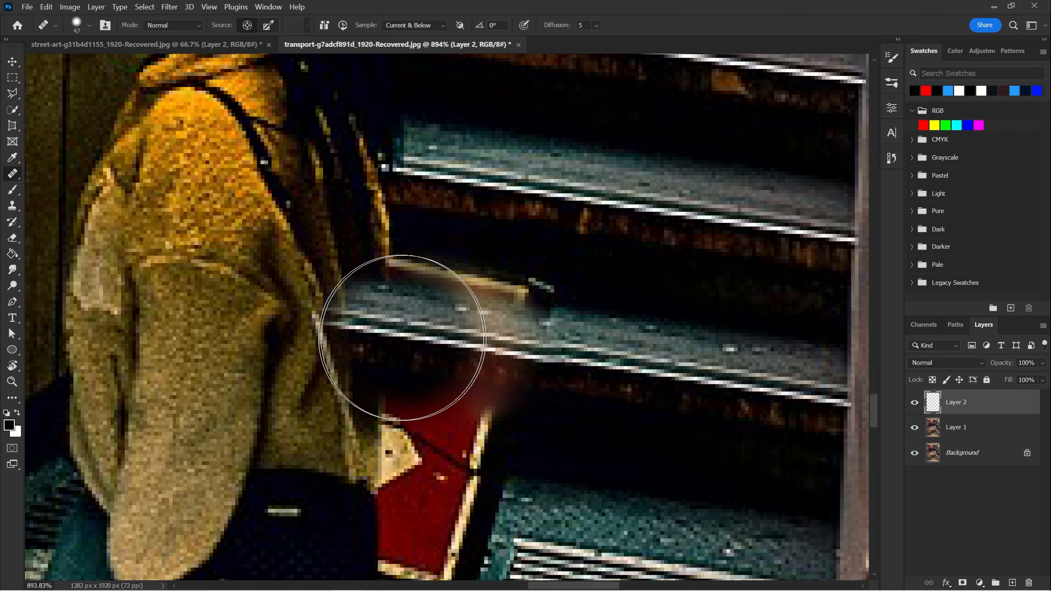
pyautogui.moveTo(598, 394); pyautogui.dragTo(697, 454)
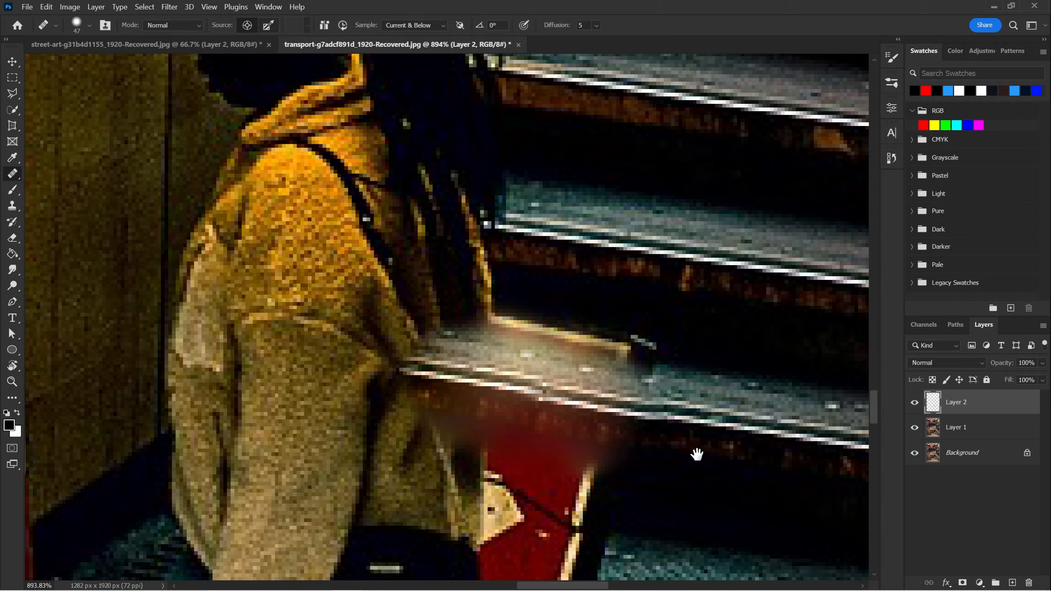
pyautogui.moveTo(385, 352); pyautogui.dragTo(685, 364)
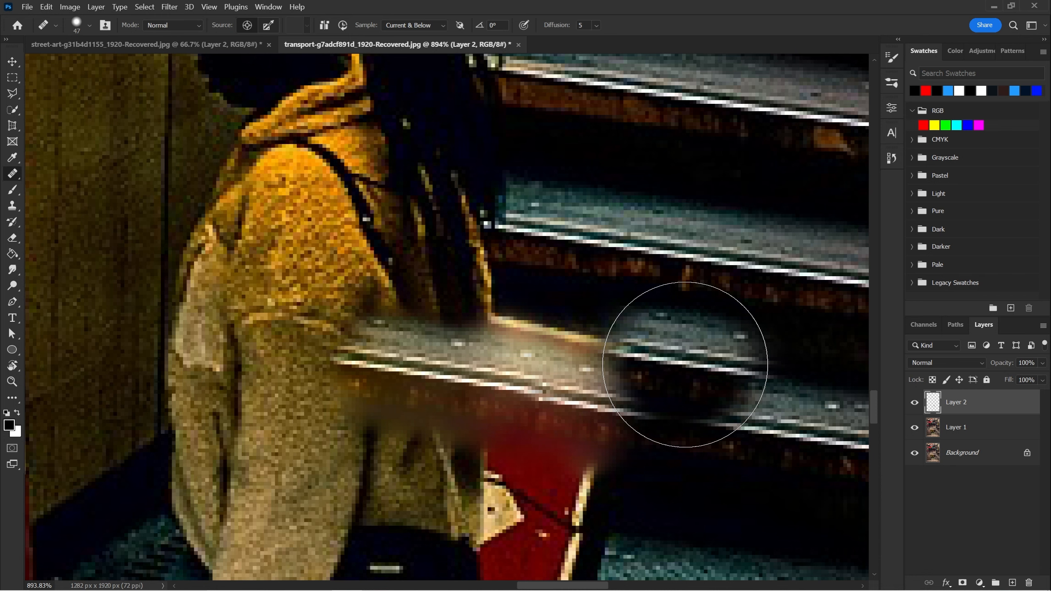
# Undo the Normal-mode healing strokes over the red sign and coat
pyautogui.hotkey('ctrl', 'z')
pyautogui.hotkey('ctrl', 'z')
pyautogui.hotkey('ctrl', 'z')
pyautogui.hotkey('ctrl', 'z')
pyautogui.hotkey('ctrl', 'z')
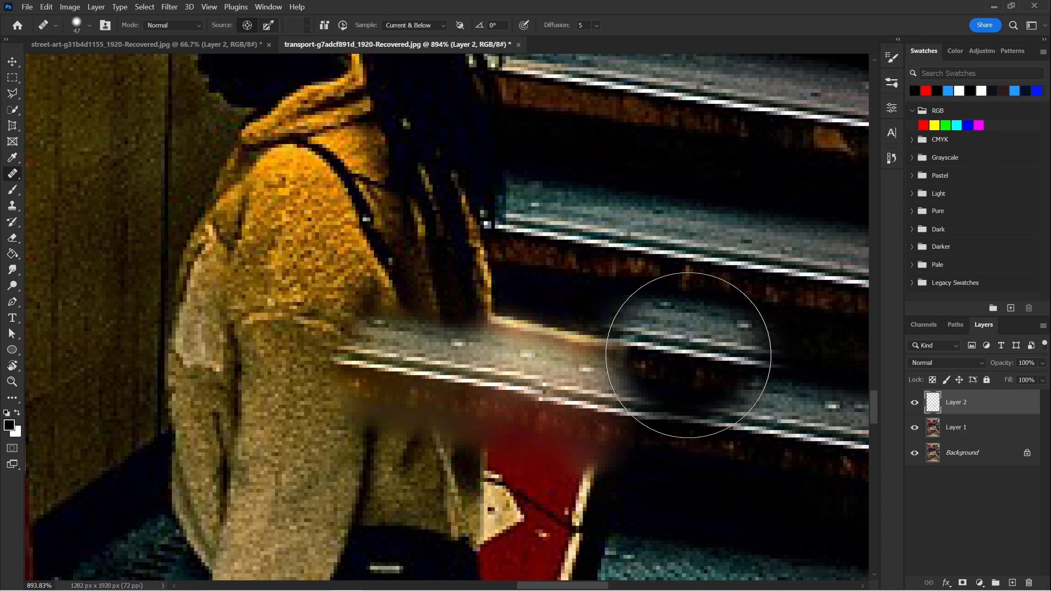
# Set the Healing Brush mode to Replace and extend the stair step across the red sign and the woman's coat
pyautogui.moveTo(639, 370); pyautogui.dragTo(539, 377)
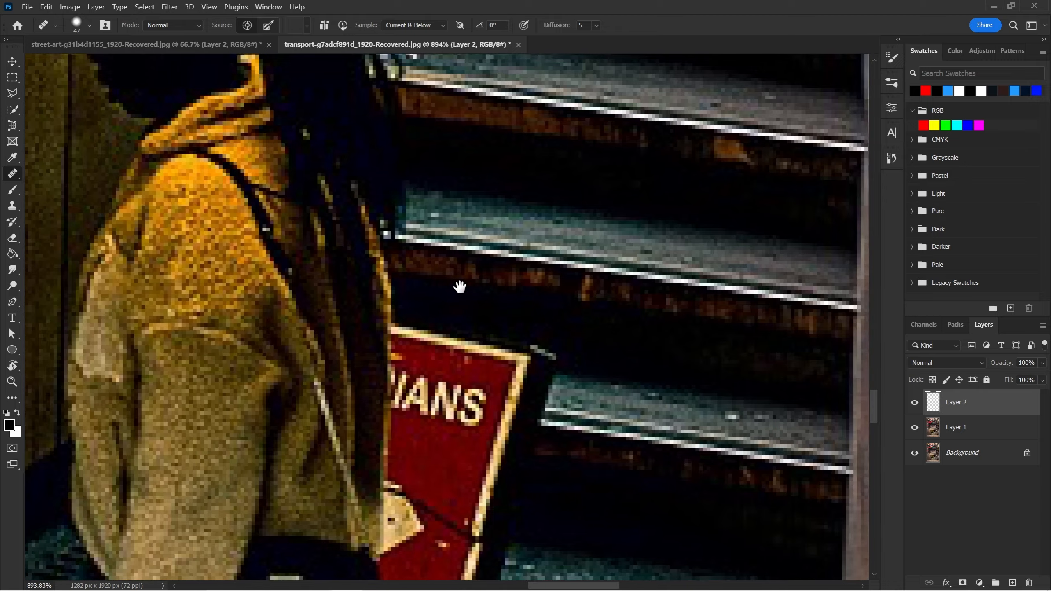
pyautogui.click(172, 25)
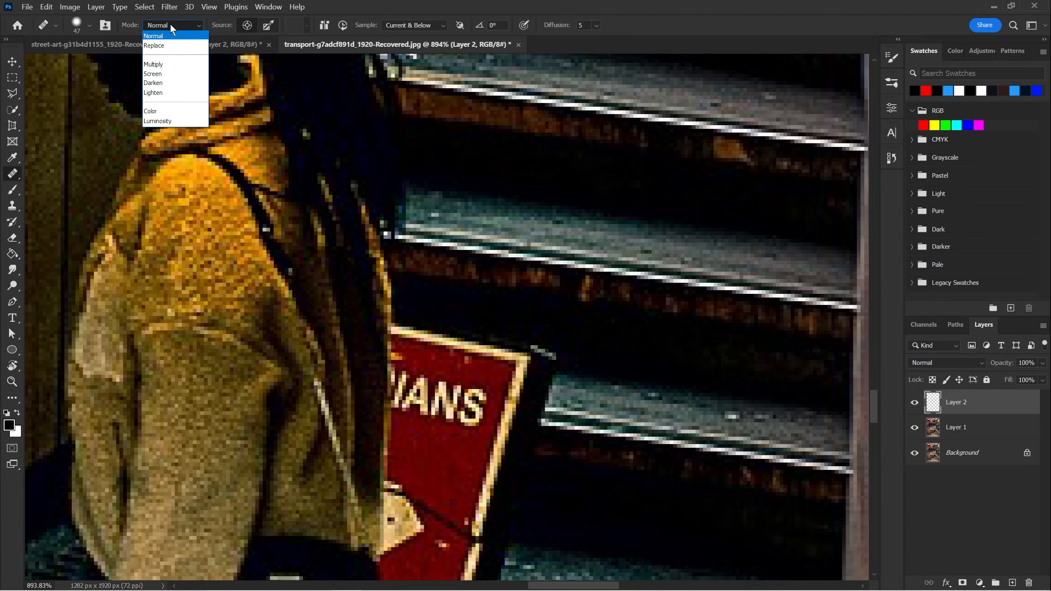
pyautogui.click(172, 49)
pyautogui.moveTo(540, 341)
pyautogui.mouseDown()
pyautogui.moveTo(606, 439)
pyautogui.moveTo(328, 399)
pyautogui.mouseUp()
pyautogui.moveTo(377, 374)
pyautogui.mouseDown()
pyautogui.moveTo(480, 411)
pyautogui.moveTo(387, 410)
pyautogui.moveTo(370, 422)
pyautogui.mouseUp()
pyautogui.moveTo(241, 339); pyautogui.dragTo(357, 327)
pyautogui.moveTo(500, 368); pyautogui.dragTo(525, 345)
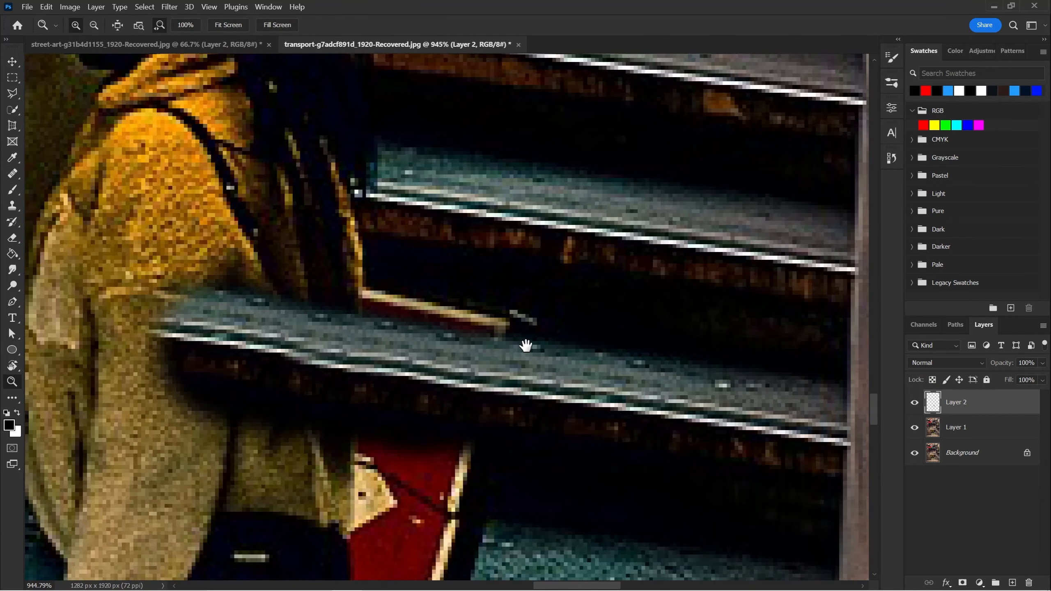
# Sample the dark risers and step edge, and paint out the remaining top border of the red sign
pyautogui.keyDown('alt'); pyautogui.click(594, 329); pyautogui.keyUp('alt')
pyautogui.moveTo(533, 317); pyautogui.dragTo(377, 298)
pyautogui.moveTo(476, 340); pyautogui.dragTo(460, 371)
pyautogui.hotkey('ctrl', 'z')
pyautogui.keyDown('alt'); pyautogui.click(658, 405); pyautogui.keyUp('alt')
pyautogui.moveTo(642, 402); pyautogui.dragTo(413, 361)
pyautogui.keyDown('alt'); pyautogui.click(619, 410); pyautogui.keyUp('alt')
pyautogui.moveTo(502, 385); pyautogui.dragTo(422, 369)
pyautogui.moveTo(416, 358)
pyautogui.mouseDown()
pyautogui.moveTo(584, 422)
pyautogui.moveTo(593, 415)
pyautogui.moveTo(536, 395)
pyautogui.moveTo(553, 383)
pyautogui.moveTo(534, 366)
pyautogui.moveTo(555, 353)
pyautogui.mouseUp()
# Sample the yellow wall's corner line beside the woman's head and paint it over the front of her face
pyautogui.press('z')
pyautogui.click(553, 349)
pyautogui.moveTo(481, 350); pyautogui.dragTo(523, 398)
pyautogui.press('j')
pyautogui.moveTo(407, 325); pyautogui.dragTo(431, 318)
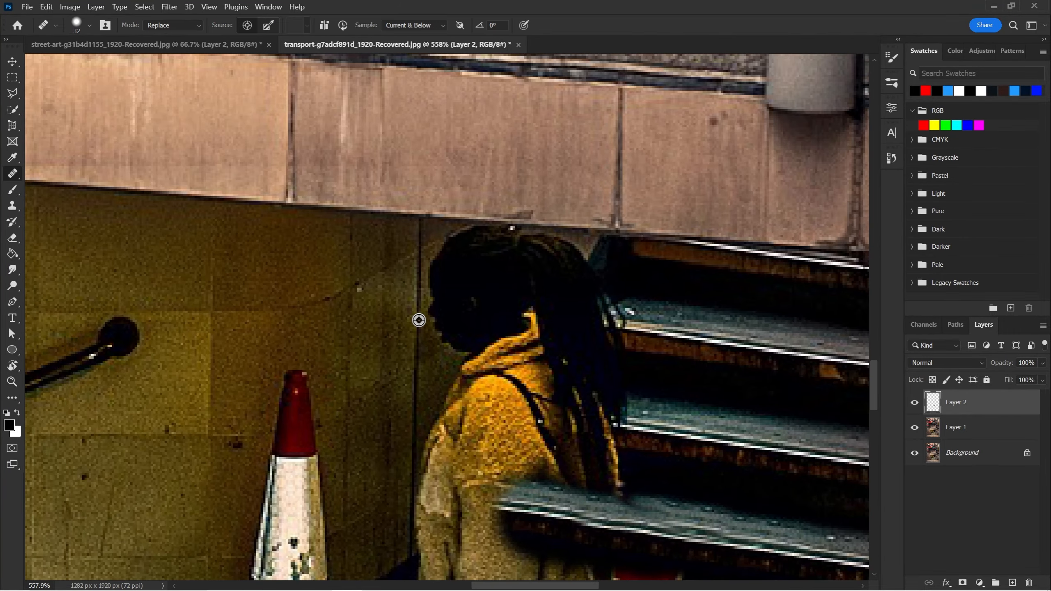
pyautogui.keyDown('alt'); pyautogui.click(421, 239); pyautogui.keyUp('alt')
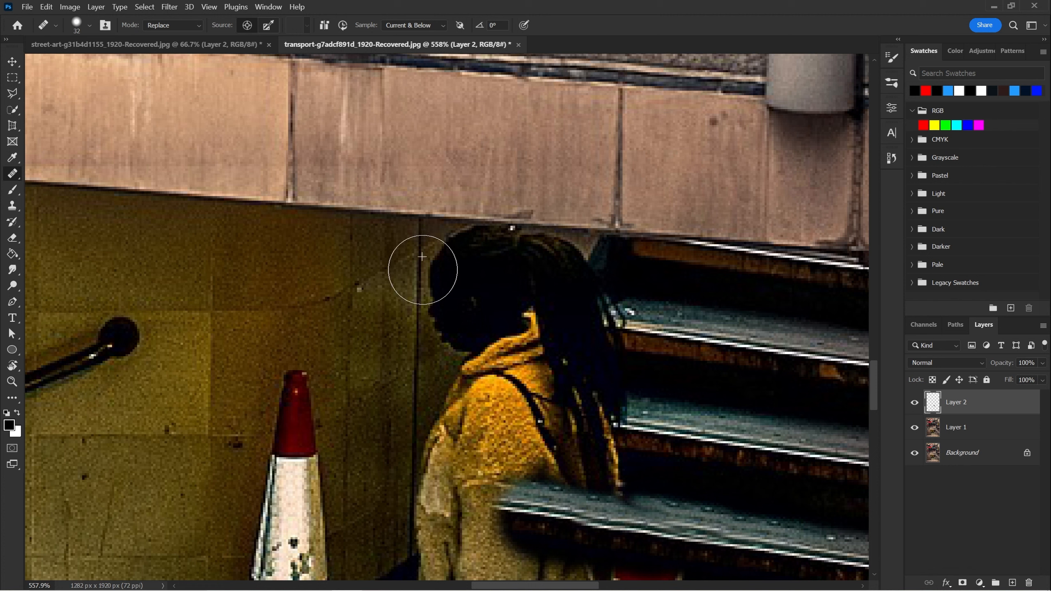
pyautogui.click(418, 289)
pyautogui.moveTo(430, 370)
pyautogui.mouseDown()
pyautogui.moveTo(413, 366)
pyautogui.moveTo(440, 335)
pyautogui.moveTo(445, 270)
pyautogui.moveTo(417, 274)
pyautogui.moveTo(415, 359)
pyautogui.mouseUp()
pyautogui.keyDown('alt'); pyautogui.click(438, 366); pyautogui.keyUp('alt')
pyautogui.keyDown('alt'); pyautogui.click(436, 366); pyautogui.keyUp('alt')
pyautogui.keyDown('alt'); pyautogui.click(439, 361); pyautogui.keyUp('alt')
pyautogui.keyDown('alt'); pyautogui.click(441, 339); pyautogui.keyUp('alt')
pyautogui.keyDown('alt'); pyautogui.click(407, 286); pyautogui.keyUp('alt')
pyautogui.keyDown('alt'); pyautogui.click(418, 258); pyautogui.keyUp('alt')
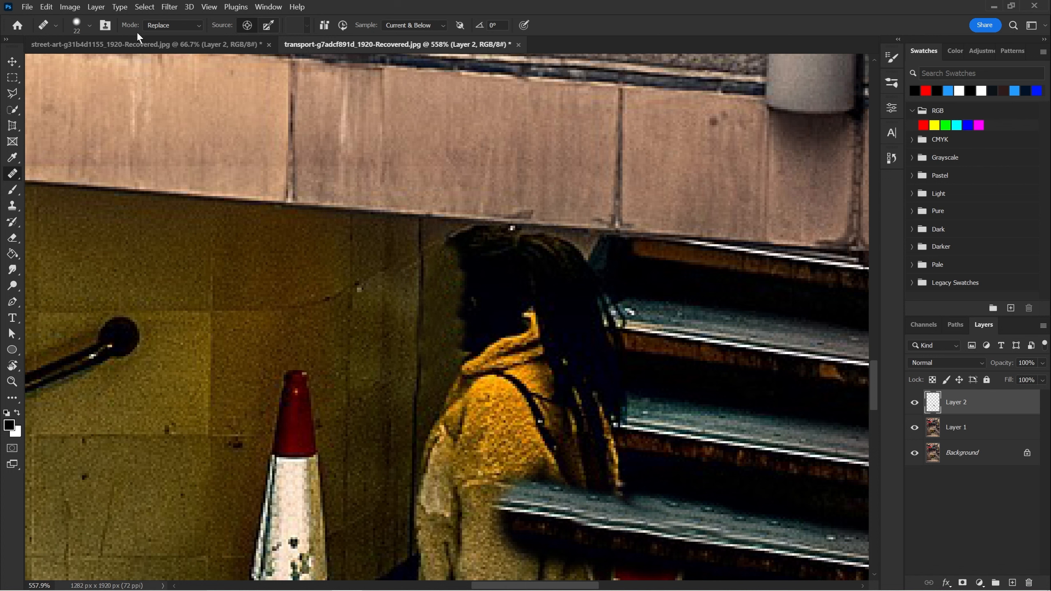
# Try healing over the stairs with a sampled step in Multiply mode, undo it, and return the mode to Replace
pyautogui.click(150, 26)
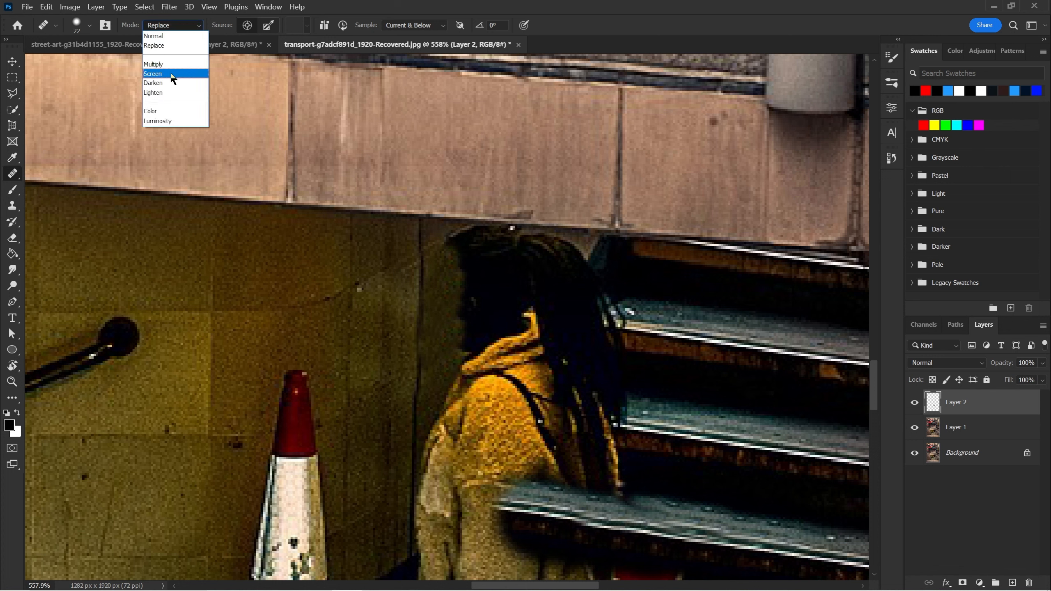
pyautogui.click(250, 31)
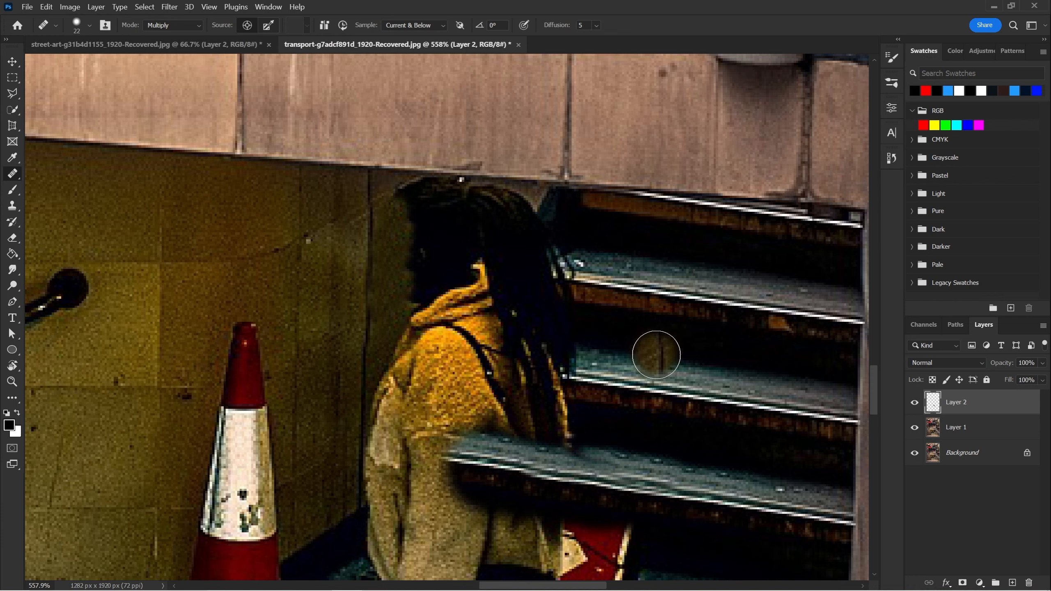
pyautogui.moveTo(650, 396); pyautogui.dragTo(544, 336)
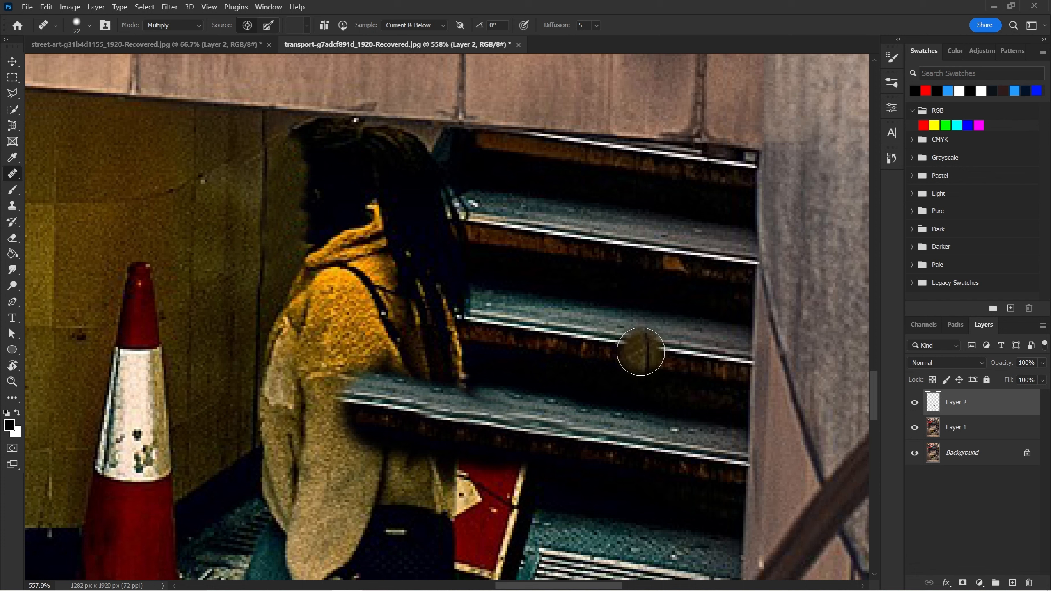
pyautogui.keyDown('alt'); pyautogui.click(625, 340); pyautogui.keyUp('alt')
pyautogui.moveTo(575, 429)
pyautogui.mouseDown()
pyautogui.moveTo(457, 424)
pyautogui.moveTo(259, 392)
pyautogui.mouseUp()
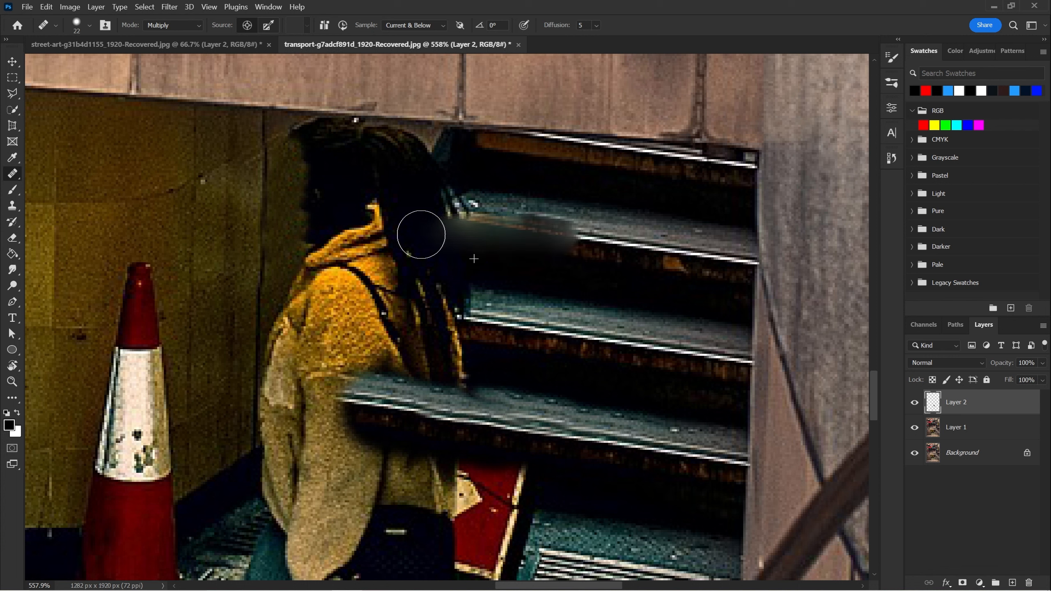
pyautogui.click(170, 25)
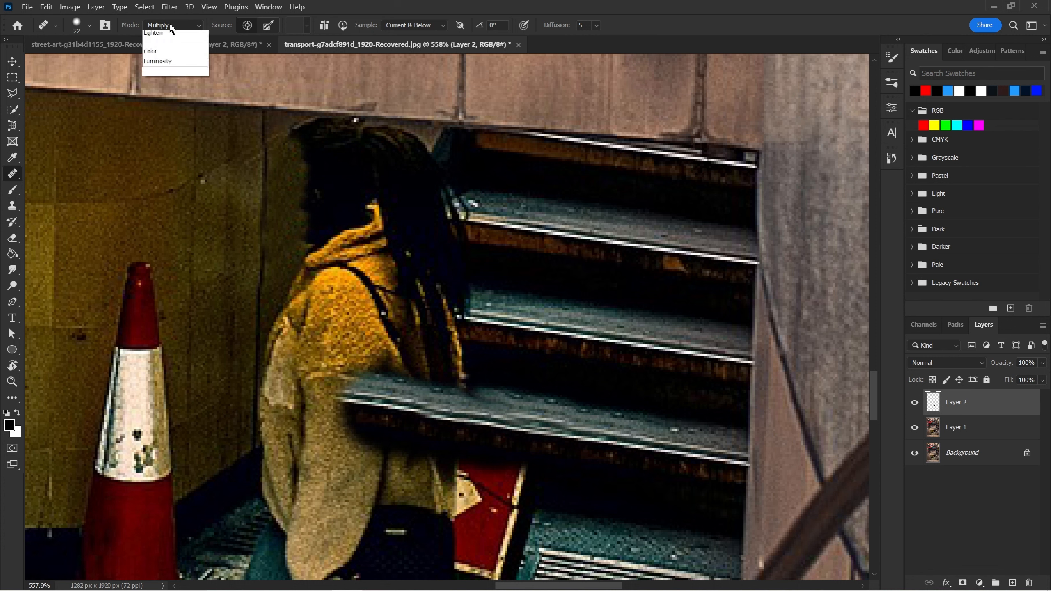
pyautogui.click(167, 36)
pyautogui.click(165, 44)
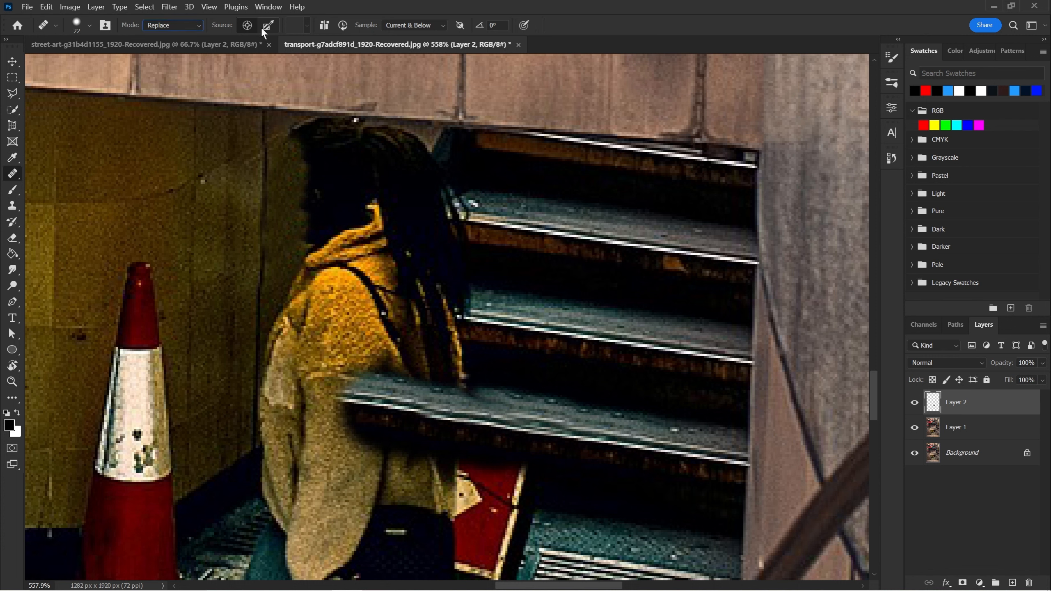
# Set the healing source to Pattern and choose the first Dirt pattern from the 2019 Patterns in Legacy Patterns and More
pyautogui.click(265, 30)
pyautogui.click(307, 27)
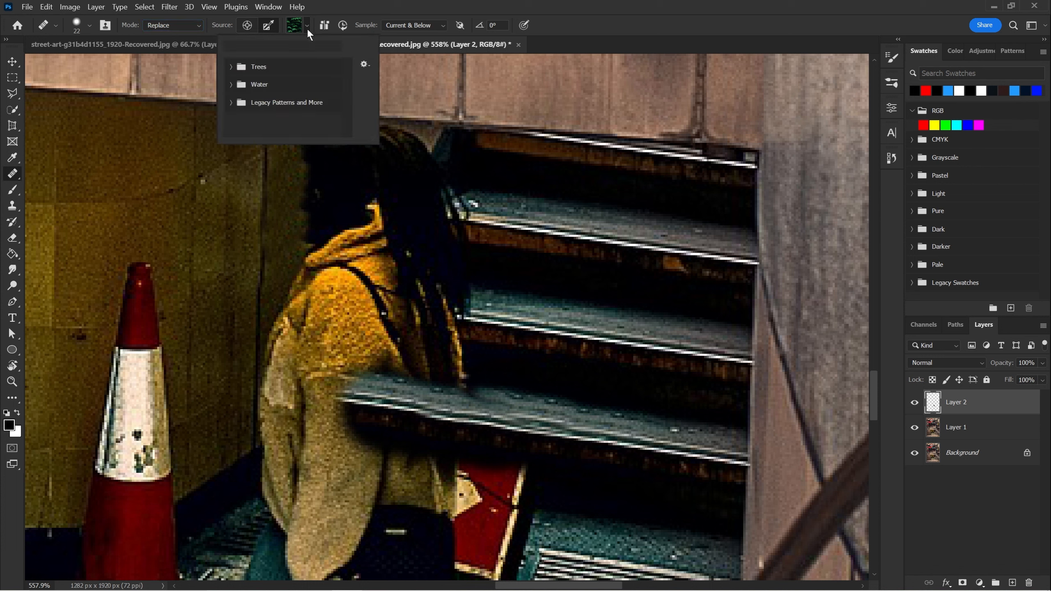
pyautogui.click(230, 102)
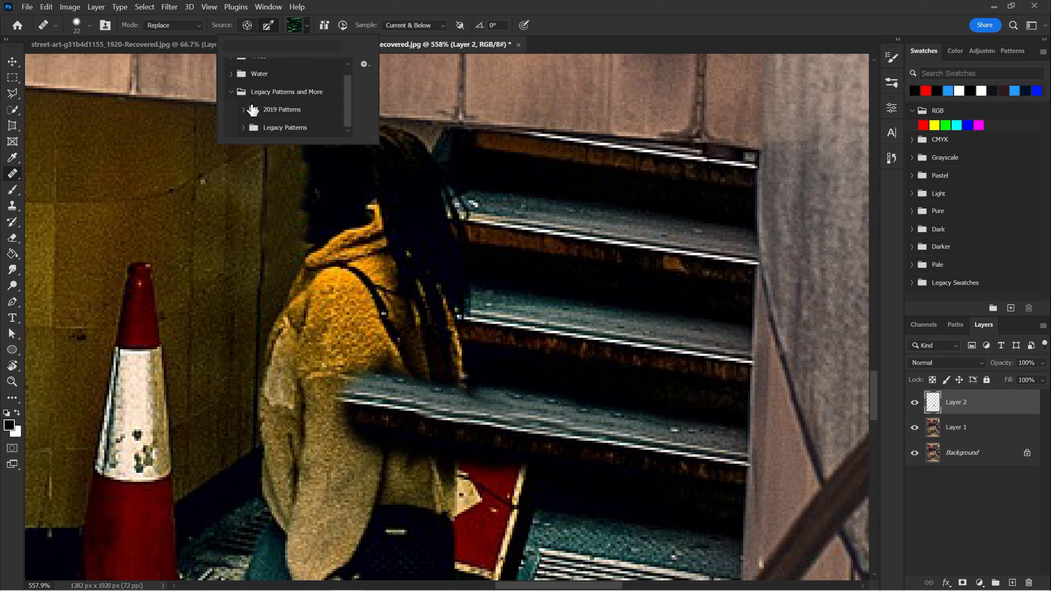
pyautogui.click(244, 108)
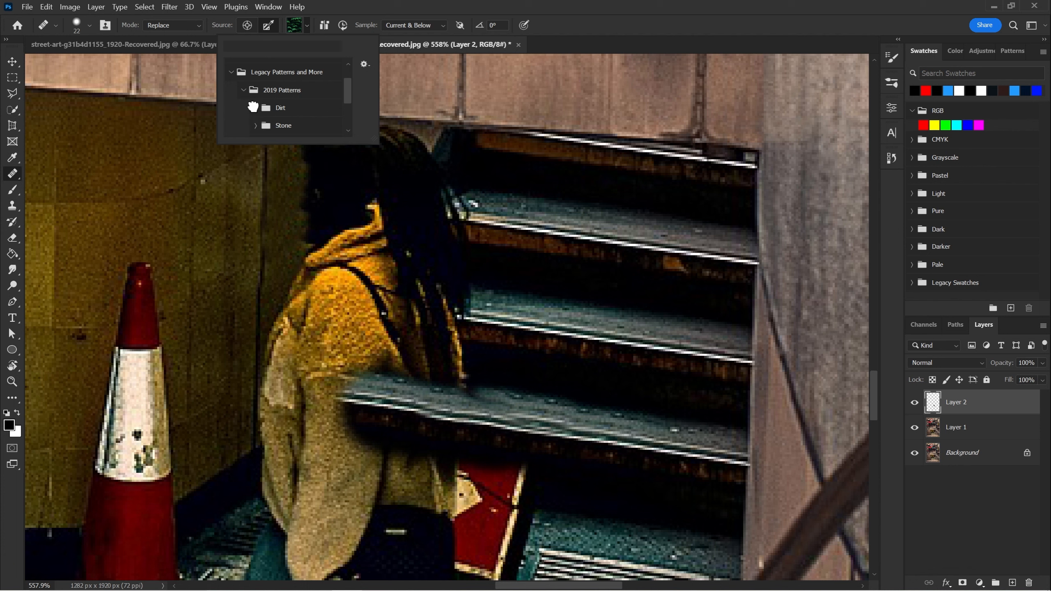
pyautogui.click(254, 108)
pyautogui.scroll(-1, 275, 110)
pyautogui.click(271, 97)
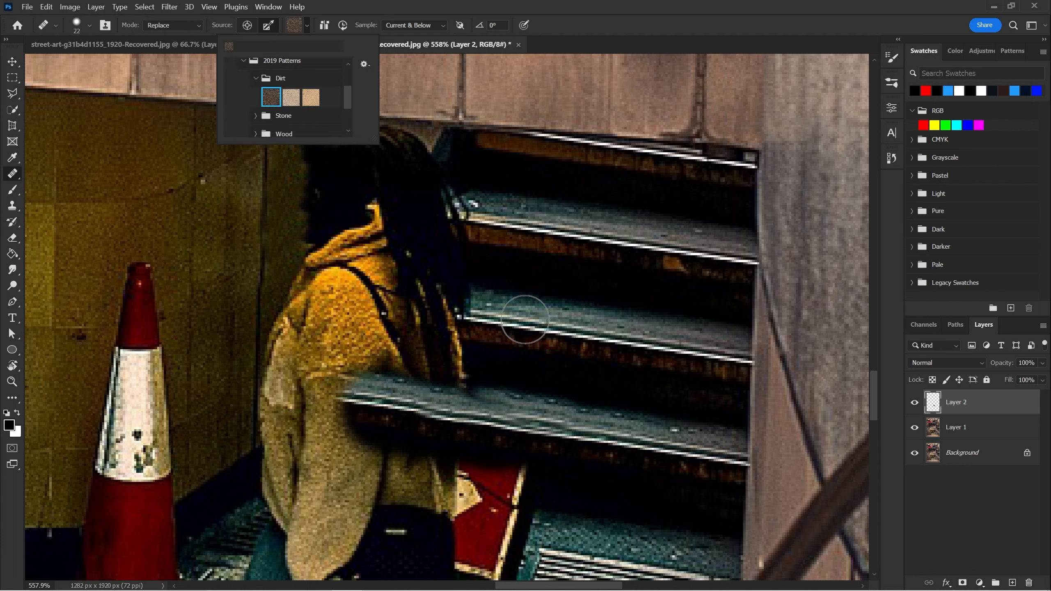
# Try painting the dark dirt pattern over the woman and the stairs with an enlarged brush
pyautogui.click(481, 347)
pyautogui.press(']')
pyautogui.press(']')
pyautogui.moveTo(535, 324)
pyautogui.mouseDown()
pyautogui.moveTo(416, 317)
pyautogui.moveTo(270, 349)
pyautogui.moveTo(385, 434)
pyautogui.moveTo(306, 492)
pyautogui.moveTo(258, 277)
pyautogui.moveTo(290, 165)
pyautogui.moveTo(314, 141)
pyautogui.mouseUp()
pyautogui.press('z')
pyautogui.moveTo(404, 300)
pyautogui.mouseDown()
pyautogui.moveTo(348, 293)
pyautogui.moveTo(360, 294)
pyautogui.mouseUp()
pyautogui.press('j')
pyautogui.moveTo(375, 360)
pyautogui.mouseDown()
pyautogui.moveTo(373, 404)
pyautogui.moveTo(385, 413)
pyautogui.moveTo(437, 393)
pyautogui.moveTo(401, 386)
pyautogui.moveTo(418, 281)
pyautogui.mouseUp()
# Choose the third, sand-coloured Dirt pattern and paint it broadly across the woman, cone and stairs
pyautogui.click(308, 26)
pyautogui.click(311, 98)
pyautogui.moveTo(298, 271)
pyautogui.mouseDown()
pyautogui.moveTo(413, 319)
pyautogui.moveTo(476, 389)
pyautogui.moveTo(290, 435)
pyautogui.moveTo(478, 352)
pyautogui.mouseUp()
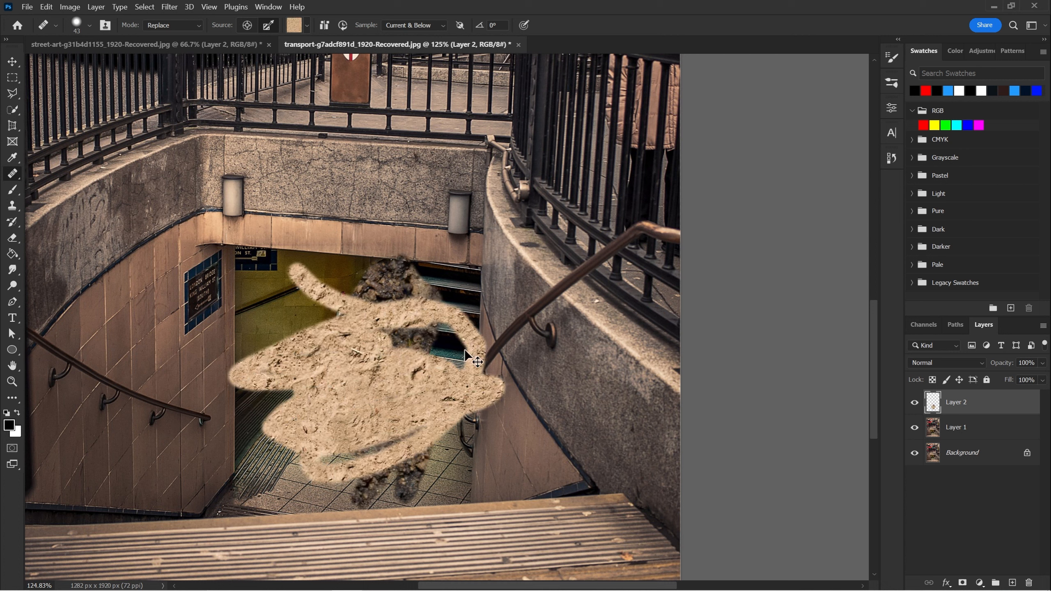
# Undo the dirt pattern strokes and set the healing source back to Sampled
pyautogui.hotkey('ctrl', 'z')
pyautogui.hotkey('ctrl', 'z')
pyautogui.hotkey('ctrl', 'z')
pyautogui.press('z')
pyautogui.moveTo(409, 290); pyautogui.dragTo(459, 252)
pyautogui.moveTo(460, 253); pyautogui.dragTo(418, 296)
pyautogui.press('j')
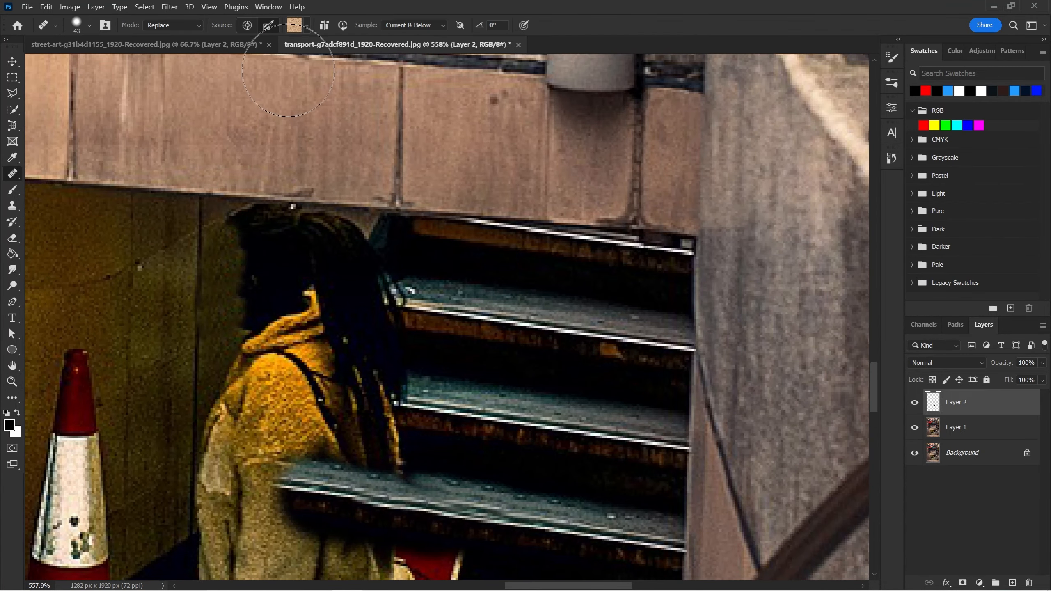
pyautogui.click(248, 26)
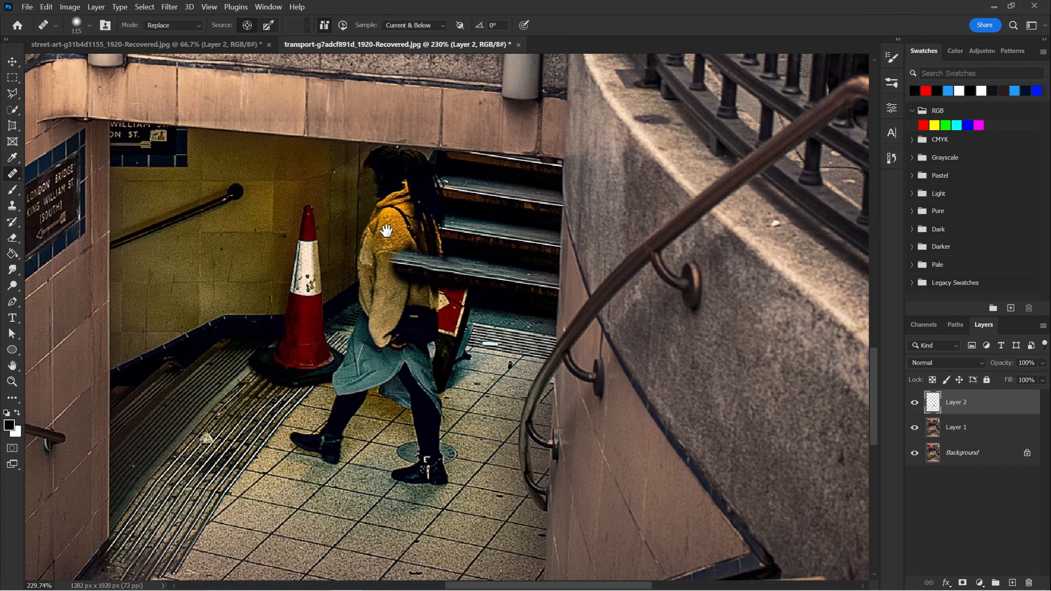
# Keep the Healing Brush in Replace mode and reduce its size to 55 px for the ribbed floor strip below the stairs
pyautogui.press('z')
pyautogui.moveTo(461, 297); pyautogui.dragTo(487, 271)
pyautogui.press('j')
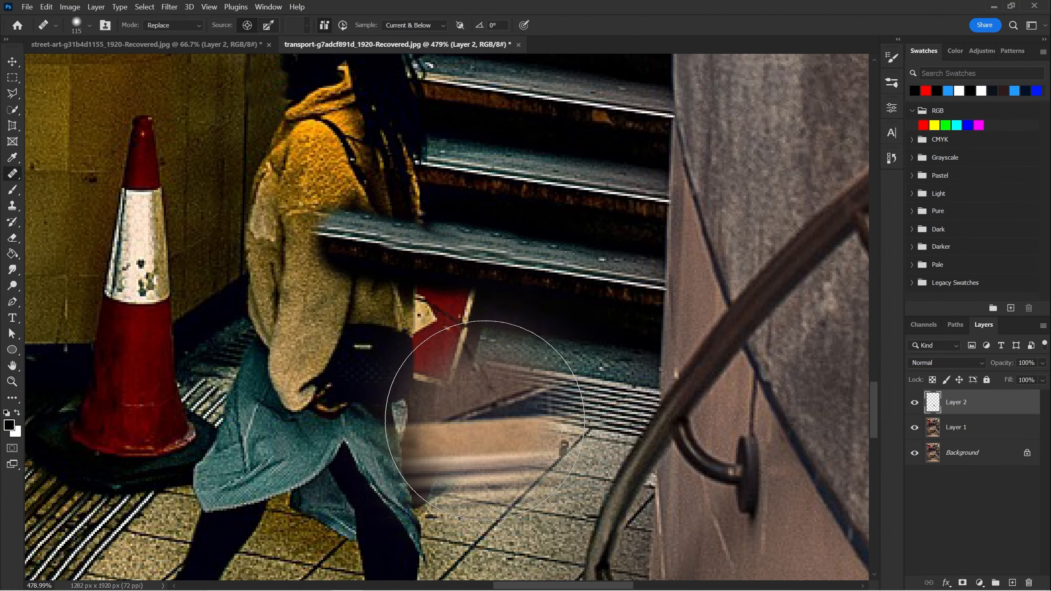
pyautogui.click(176, 29)
pyautogui.click(182, 44)
pyautogui.moveTo(528, 387)
pyautogui.mouseDown()
pyautogui.moveTo(589, 415)
pyautogui.moveTo(529, 402)
pyautogui.moveTo(561, 406)
pyautogui.mouseUp()
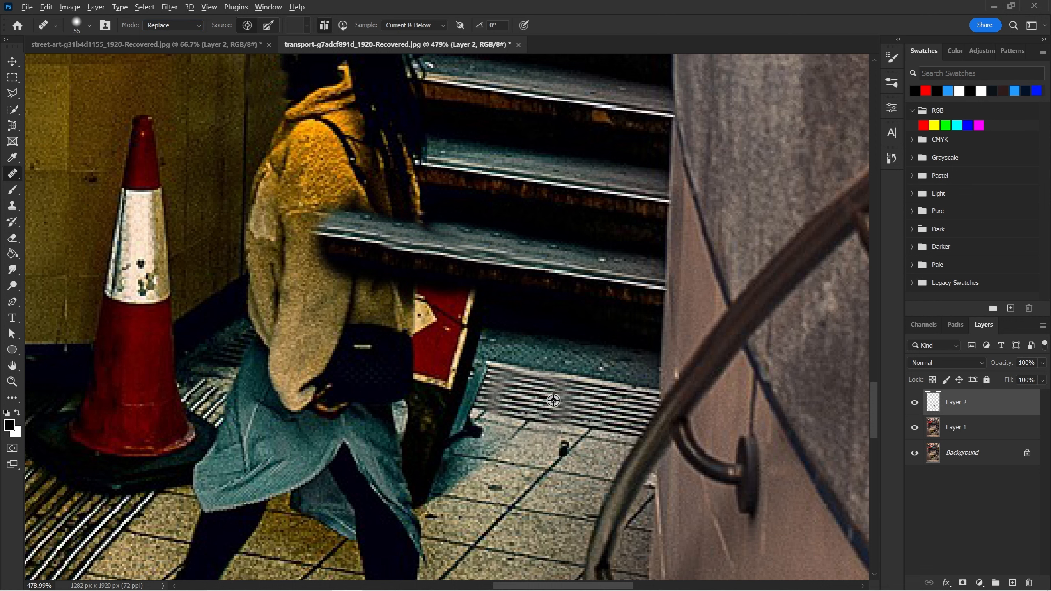
# Sample the ribbed floor strip and extend it across the lower part of the red sign and the woman's bag
pyautogui.keyDown('alt'); pyautogui.click(529, 397); pyautogui.keyUp('alt')
pyautogui.click(467, 386)
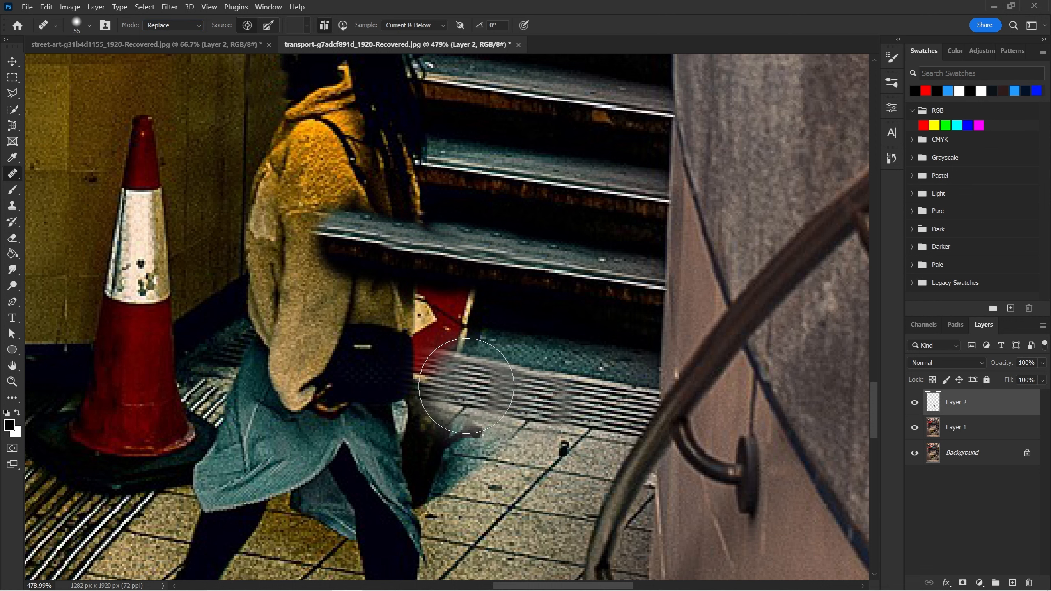
pyautogui.moveTo(466, 386)
pyautogui.mouseDown()
pyautogui.moveTo(435, 375)
pyautogui.moveTo(490, 385)
pyautogui.moveTo(436, 373)
pyautogui.mouseUp()
pyautogui.keyDown('alt'); pyautogui.click(518, 396); pyautogui.keyUp('alt')
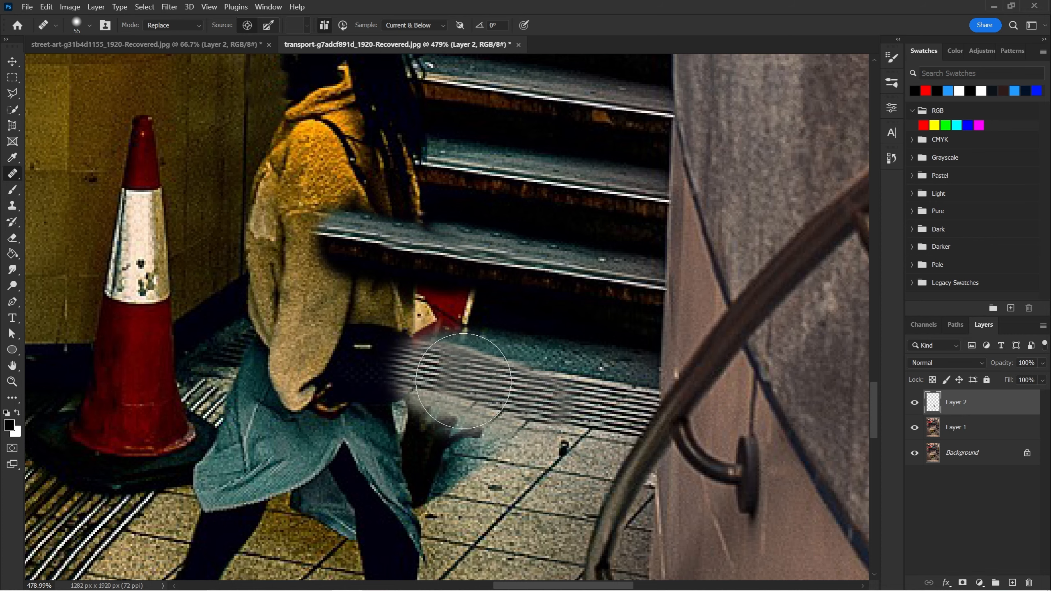
pyautogui.hotkey('ctrl', 'z')
pyautogui.keyDown('alt'); pyautogui.click(536, 404); pyautogui.keyUp('alt')
pyautogui.click(431, 386)
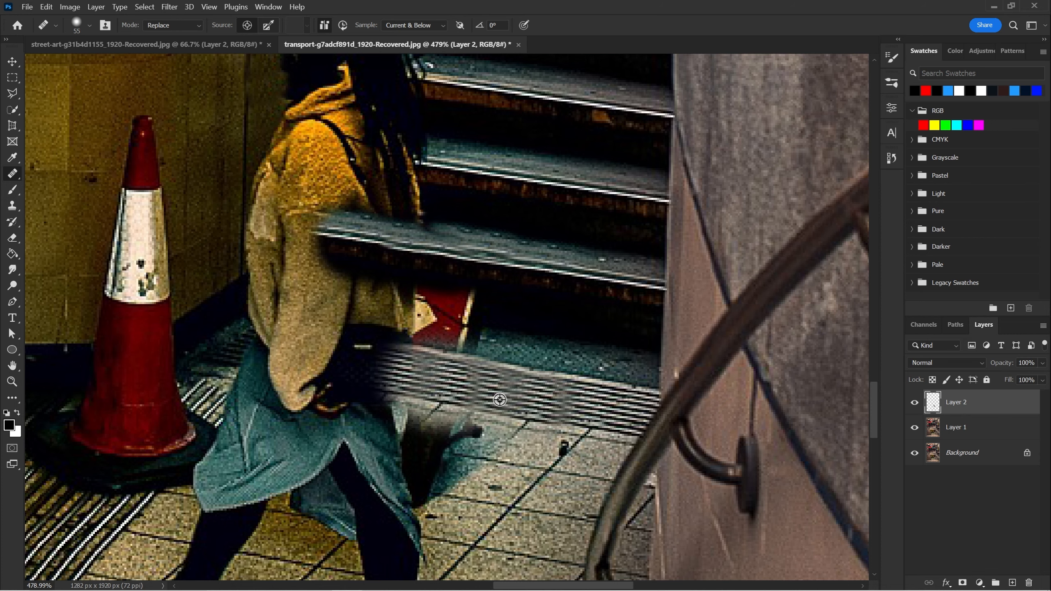
pyautogui.keyDown('alt'); pyautogui.click(511, 403); pyautogui.keyUp('alt')
pyautogui.click(389, 378)
pyautogui.moveTo(456, 377); pyautogui.dragTo(519, 437)
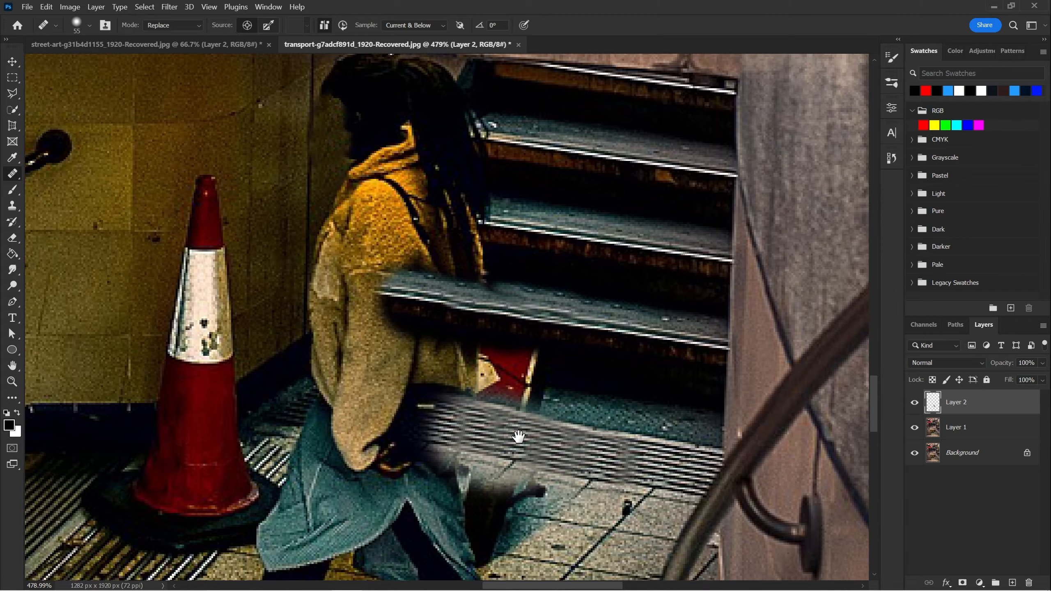
# Switch to the Spot Healing Brush, set its size to 64 px and have it sample all layers
pyautogui.rightClick(12, 174)
pyautogui.click(62, 174)
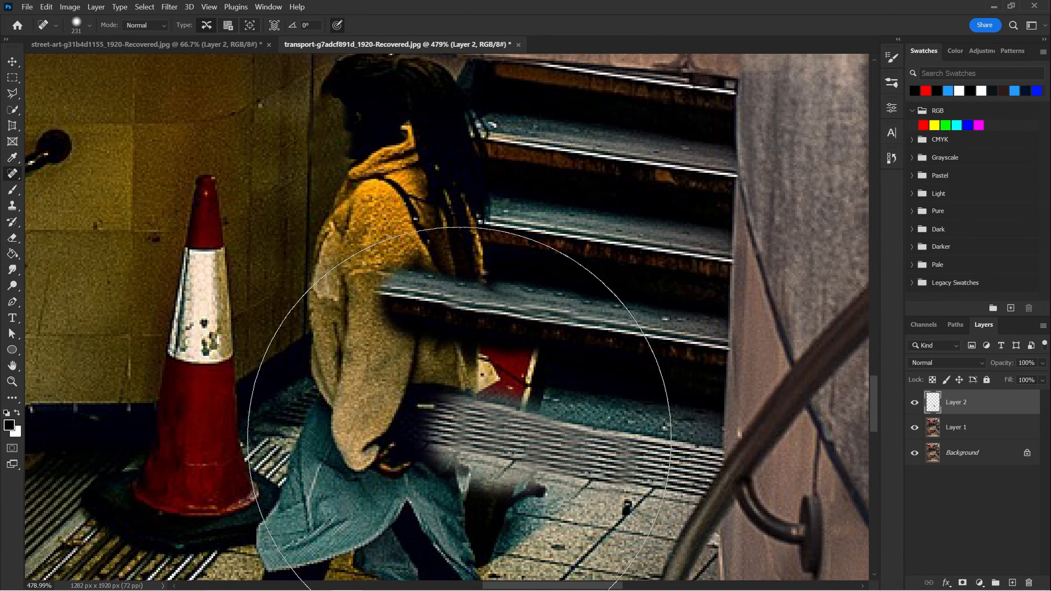
pyautogui.moveTo(288, 283); pyautogui.dragTo(37, 246)
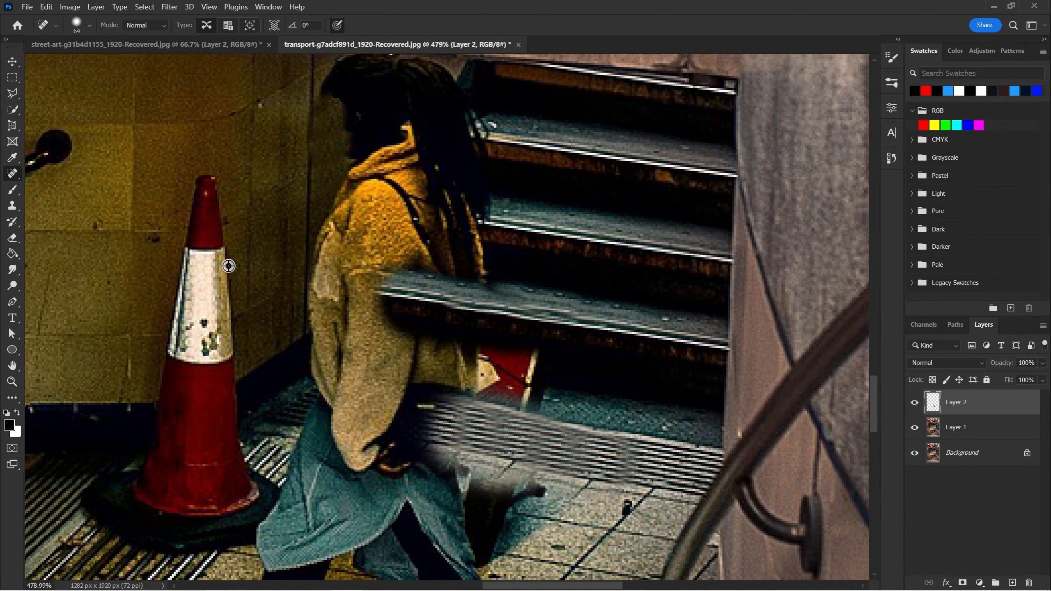
pyautogui.moveTo(289, 263); pyautogui.dragTo(337, 303)
pyautogui.moveTo(252, 229)
pyautogui.mouseDown()
pyautogui.moveTo(253, 355)
pyautogui.moveTo(288, 334)
pyautogui.mouseUp()
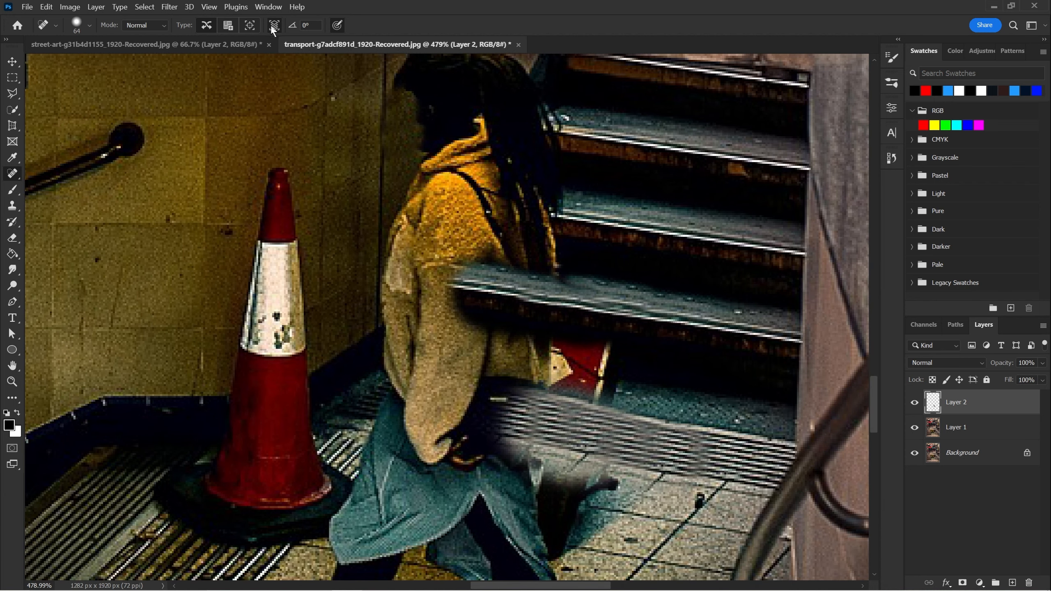
# Paint over the traffic cone from its tip down to its base with the Spot Healing Brush to remove it
pyautogui.moveTo(264, 174); pyautogui.dragTo(278, 300)
pyautogui.moveTo(275, 243)
pyautogui.mouseDown()
pyautogui.moveTo(268, 330)
pyautogui.moveTo(289, 336)
pyautogui.moveTo(287, 359)
pyautogui.mouseUp()
pyautogui.moveTo(275, 370)
pyautogui.mouseDown()
pyautogui.moveTo(299, 326)
pyautogui.moveTo(281, 309)
pyautogui.moveTo(281, 286)
pyautogui.moveTo(311, 306)
pyautogui.mouseUp()
pyautogui.moveTo(236, 383)
pyautogui.mouseDown()
pyautogui.moveTo(211, 400)
pyautogui.moveTo(257, 416)
pyautogui.mouseUp()
pyautogui.moveTo(304, 392); pyautogui.dragTo(336, 402)
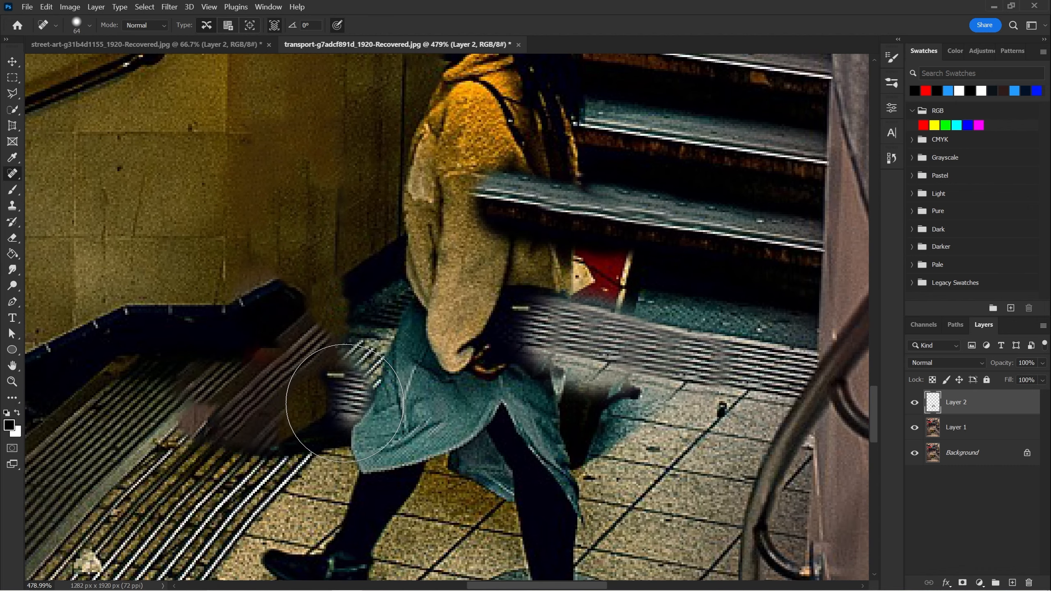
# Undo the Spot Healing strokes over the traffic cone's body and base
pyautogui.hotkey('ctrl', 'z')
pyautogui.hotkey('ctrl', 'z')
pyautogui.hotkey('ctrl', 'z')
pyautogui.hotkey('ctrl', 'z')
pyautogui.hotkey('ctrl', 'z')
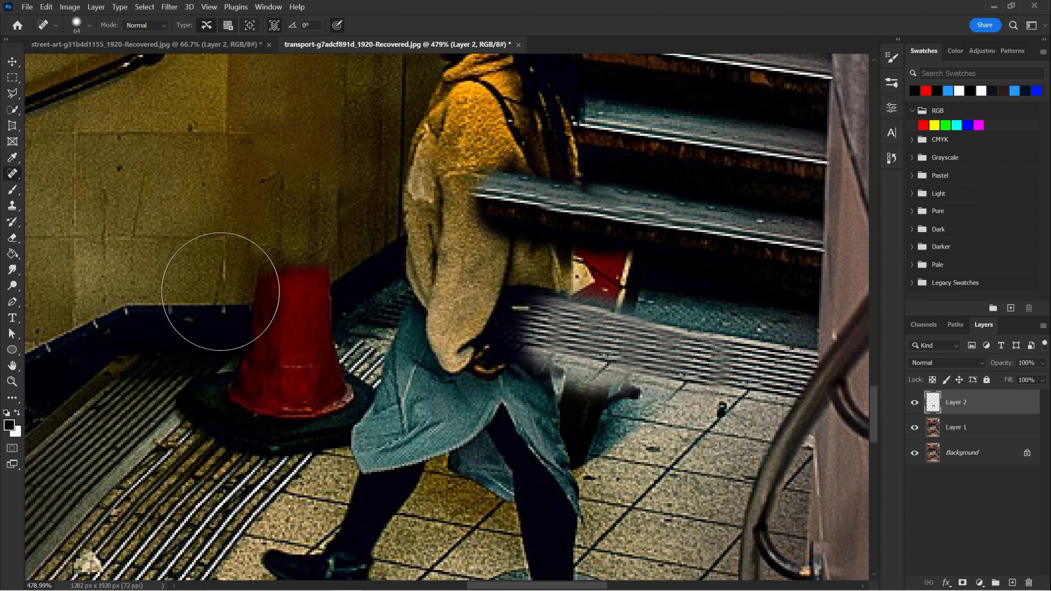
# Touch up the cone's upper edge with the Spot Healing Brush, then return to the Healing Brush in Replace mode
pyautogui.moveTo(294, 258); pyautogui.dragTo(288, 253)
pyautogui.moveTo(358, 237)
pyautogui.mouseDown()
pyautogui.moveTo(383, 309)
pyautogui.moveTo(352, 324)
pyautogui.moveTo(314, 319)
pyautogui.mouseUp()
pyautogui.rightClick(321, 340)
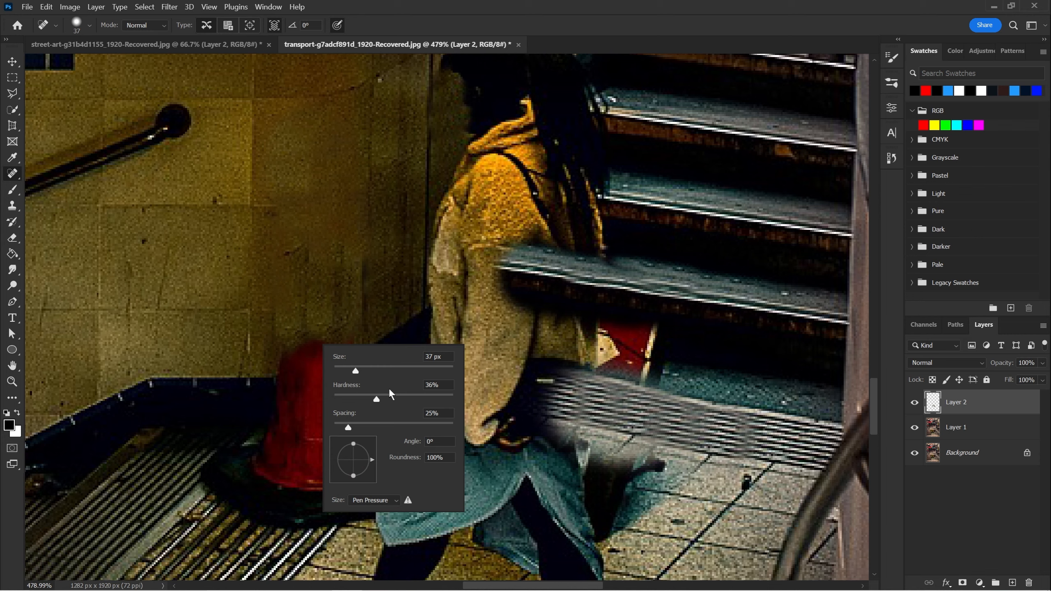
pyautogui.click(16, 177)
pyautogui.click(50, 187)
pyautogui.moveTo(199, 265); pyautogui.dragTo(274, 160)
pyautogui.moveTo(284, 372)
pyautogui.mouseDown()
pyautogui.moveTo(293, 396)
pyautogui.moveTo(319, 364)
pyautogui.mouseUp()
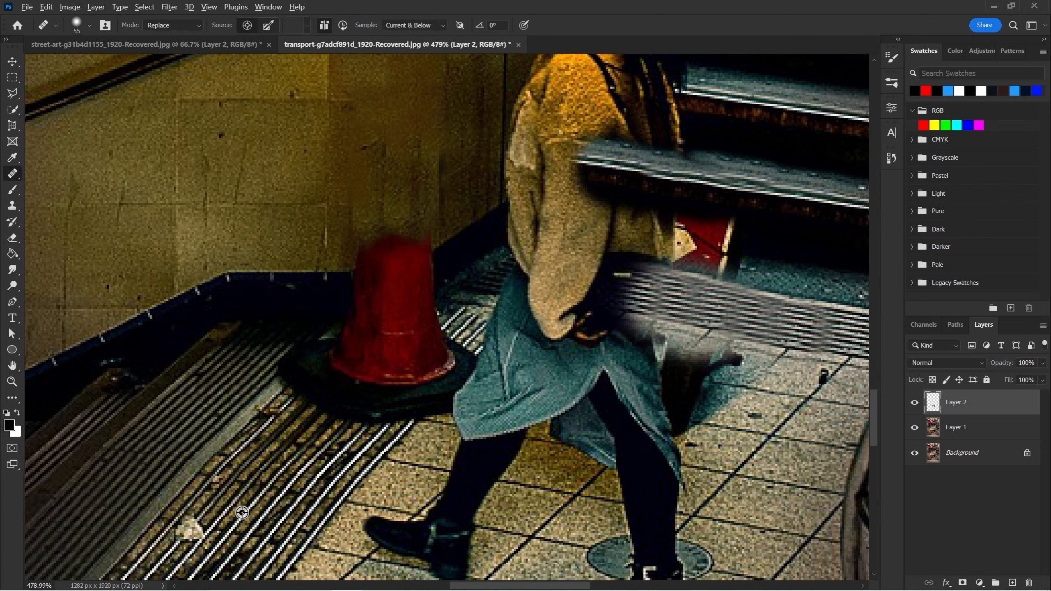
# Sample the ribbed floor strip and extend its lines over the cone's base, reducing the Healing Brush to 33 px
pyautogui.keyDown('alt'); pyautogui.click(287, 471); pyautogui.keyUp('alt')
pyautogui.moveTo(323, 440); pyautogui.dragTo(371, 395)
pyautogui.keyDown('alt'); pyautogui.click(317, 451); pyautogui.keyUp('alt')
pyautogui.keyDown('alt'); pyautogui.click(256, 521); pyautogui.keyUp('alt')
pyautogui.moveTo(330, 450)
pyautogui.mouseDown()
pyautogui.moveTo(382, 397)
pyautogui.moveTo(386, 385)
pyautogui.moveTo(352, 422)
pyautogui.moveTo(405, 308)
pyautogui.moveTo(426, 314)
pyautogui.mouseUp()
pyautogui.keyDown('alt'); pyautogui.click(315, 447); pyautogui.keyUp('alt')
pyautogui.keyDown('alt'); pyautogui.click(330, 435); pyautogui.keyUp('alt')
pyautogui.moveTo(343, 418)
pyautogui.mouseDown()
pyautogui.moveTo(397, 331)
pyautogui.moveTo(455, 289)
pyautogui.moveTo(467, 270)
pyautogui.moveTo(459, 267)
pyautogui.mouseUp()
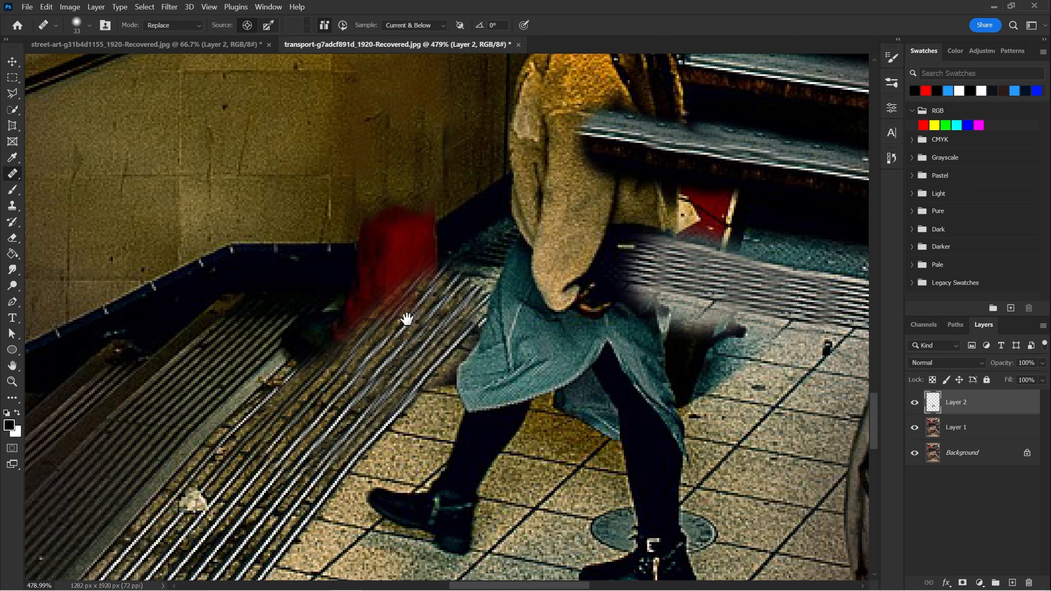
pyautogui.moveTo(405, 341); pyautogui.dragTo(405, 387)
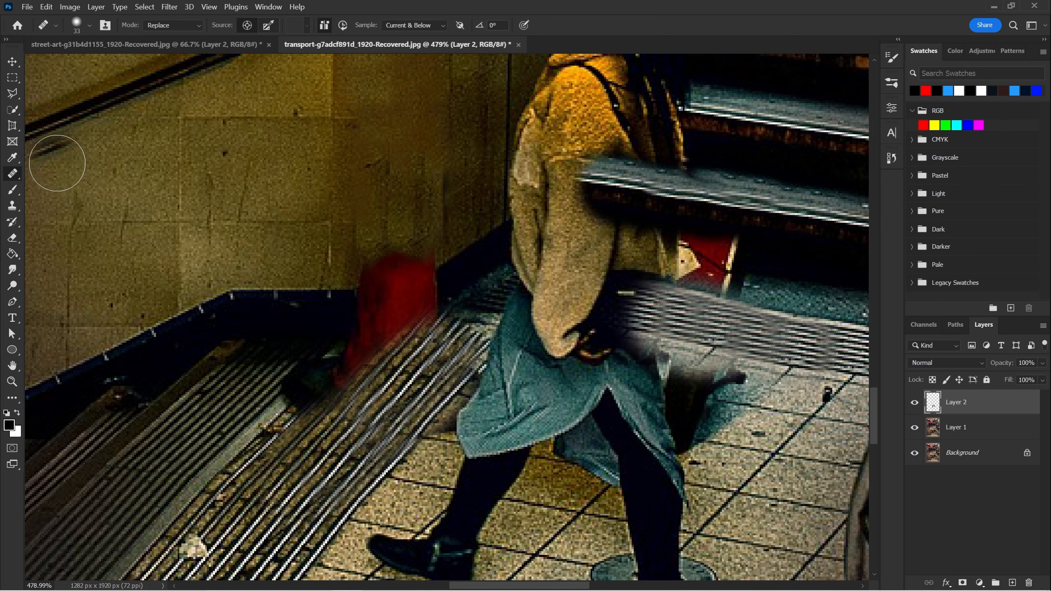
pyautogui.rightClick(16, 179)
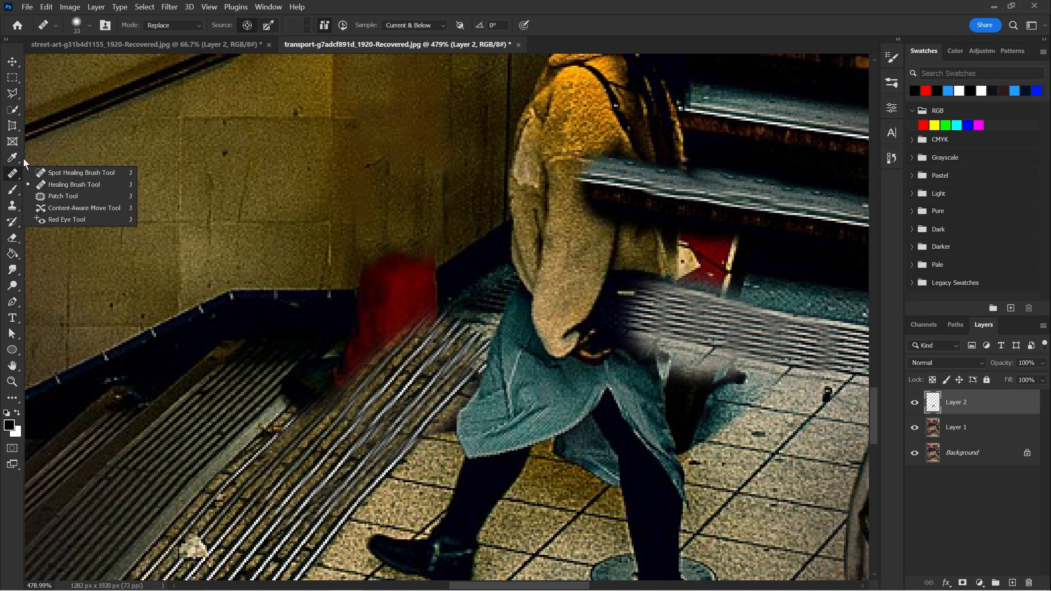
pyautogui.press('Escape')
pyautogui.press('s')
pyautogui.keyDown('alt'); pyautogui.click(298, 313); pyautogui.keyUp('alt')
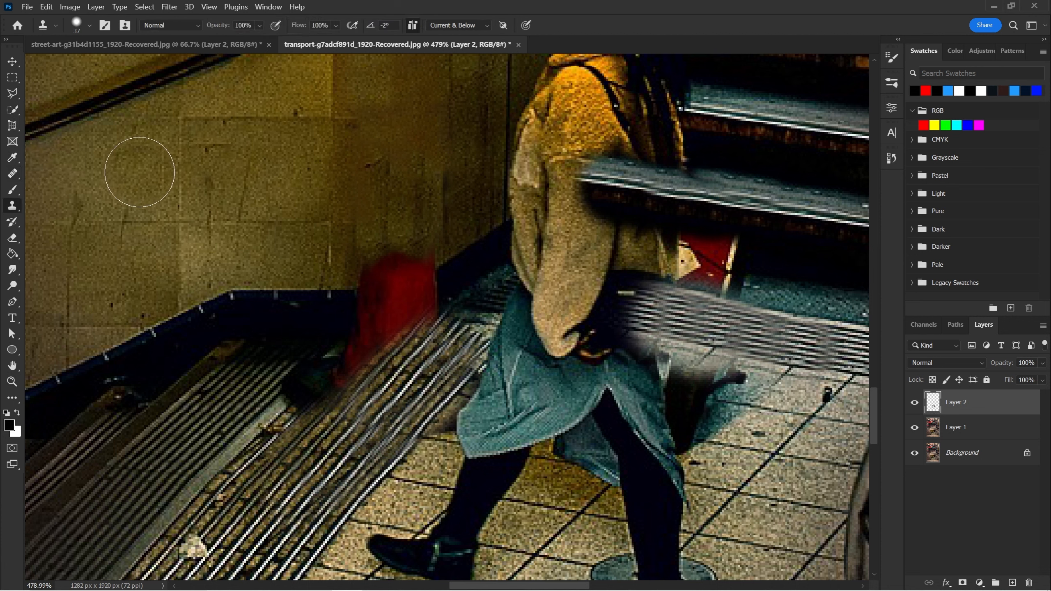
pyautogui.press('j')
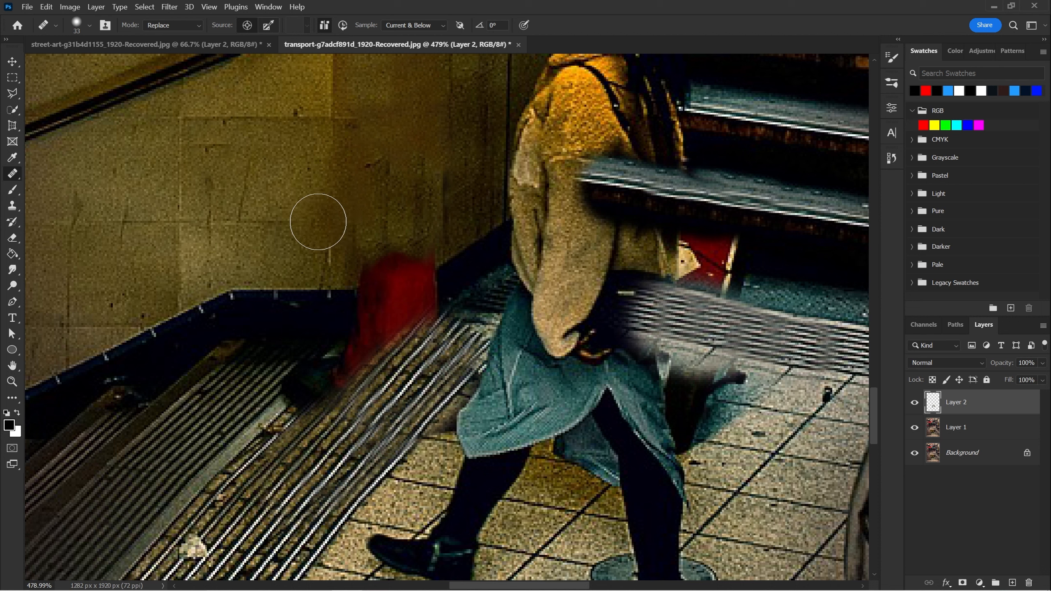
# Set the Healing Brush size to 43 px and extend the sampled dark skirting across the cone's red body
pyautogui.rightClick(344, 230)
pyautogui.rightClick(15, 179)
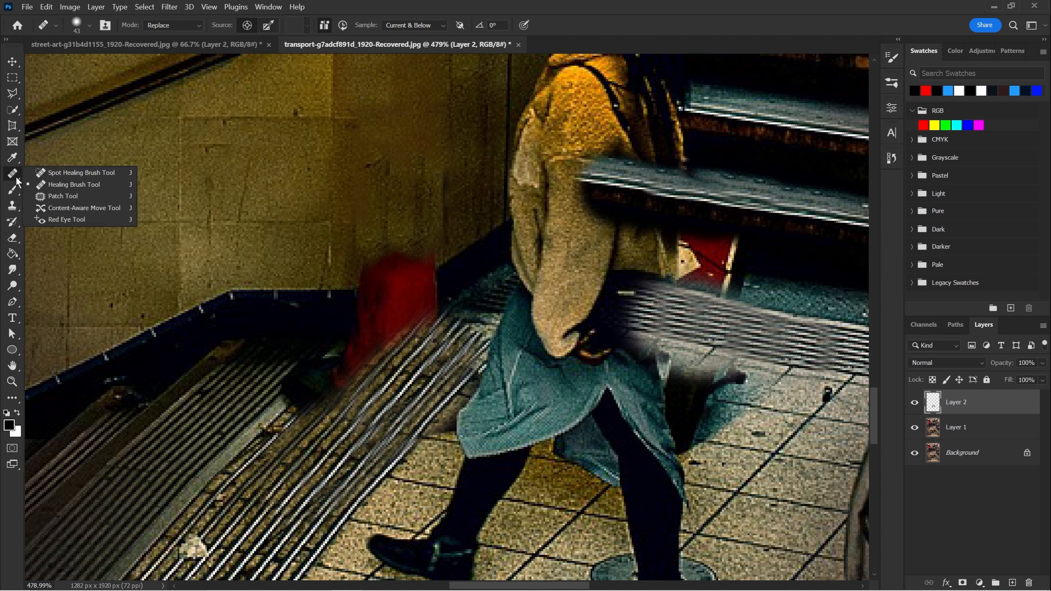
pyautogui.click(62, 173)
pyautogui.rightClick(15, 178)
pyautogui.click(62, 187)
pyautogui.keyDown('alt'); pyautogui.click(358, 254); pyautogui.keyUp('alt')
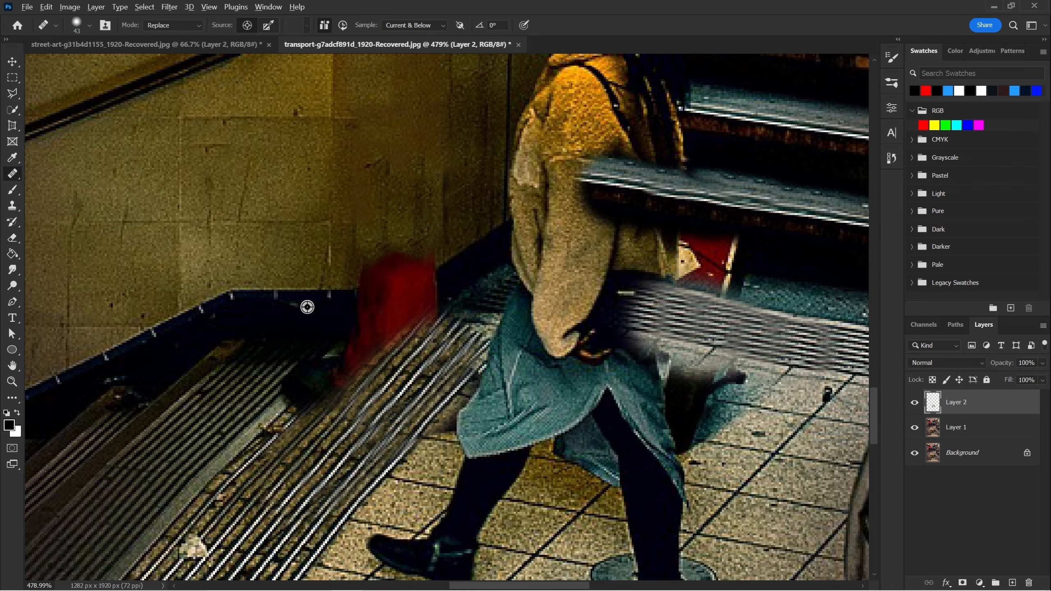
pyautogui.moveTo(305, 305)
pyautogui.mouseDown()
pyautogui.moveTo(422, 254)
pyautogui.moveTo(382, 270)
pyautogui.moveTo(384, 252)
pyautogui.moveTo(359, 401)
pyautogui.mouseUp()
# Enlarge the Healing Brush to 51 px and rebuild the smeared wall above the skirting from sampled wall texture
pyautogui.keyDown('alt'); pyautogui.click(364, 266); pyautogui.keyUp('alt')
pyautogui.moveTo(383, 187)
pyautogui.mouseDown()
pyautogui.moveTo(418, 194)
pyautogui.moveTo(402, 194)
pyautogui.mouseUp()
pyautogui.moveTo(419, 292); pyautogui.dragTo(419, 261)
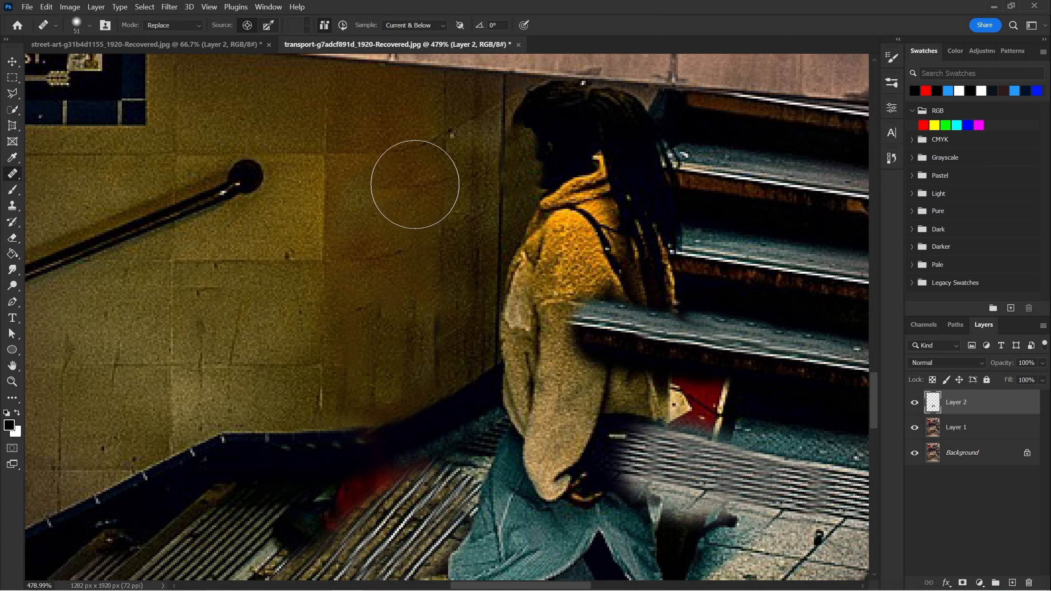
pyautogui.scroll(-3, 333, 368)
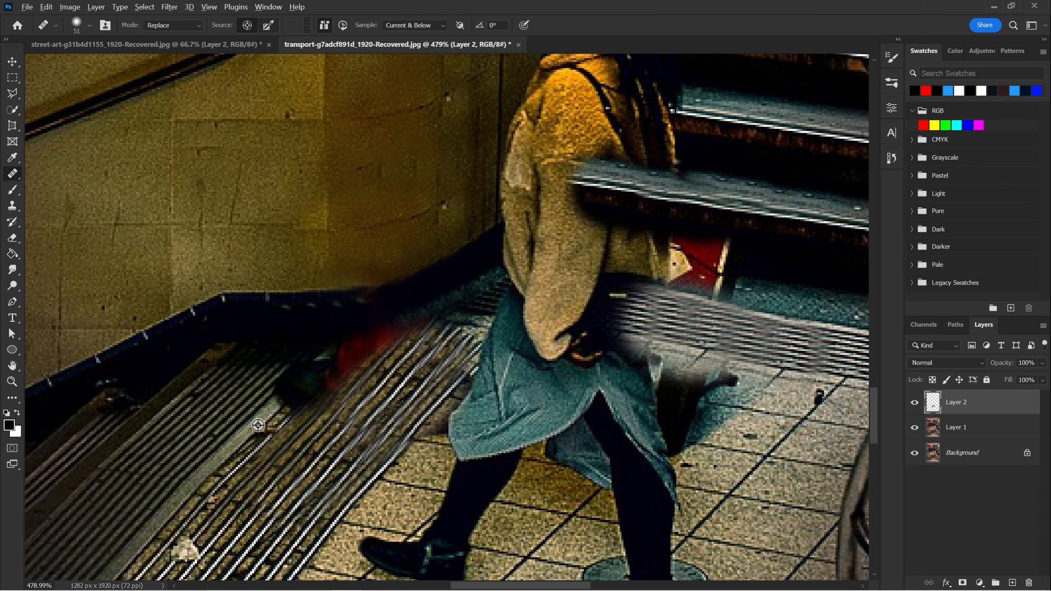
# Try to extend the pale edge of the ribbed strip up over the cone's remains
pyautogui.scroll(-1, 198, 463)
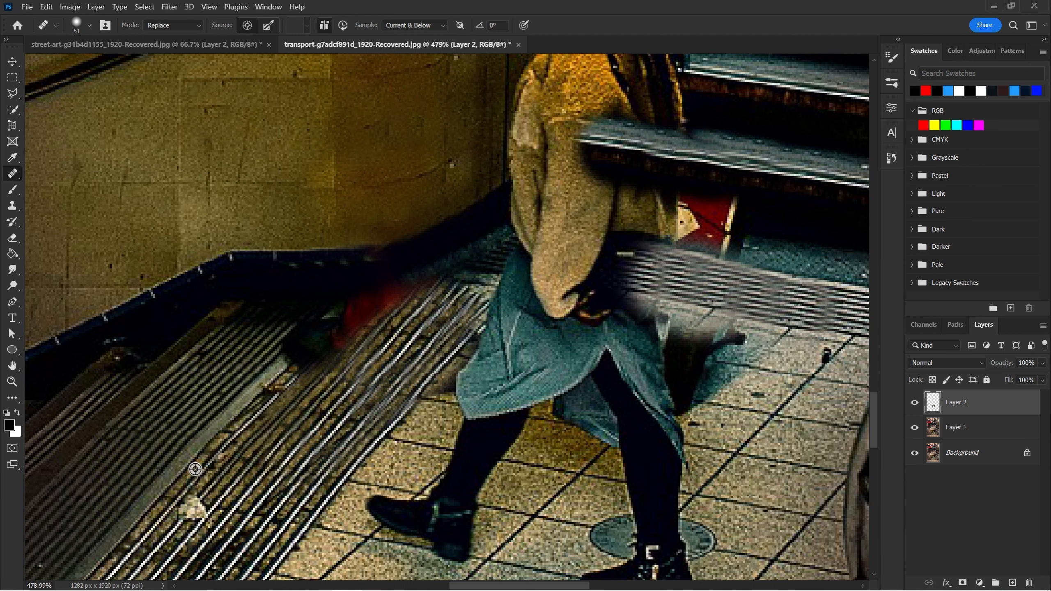
pyautogui.keyDown('alt'); pyautogui.click(195, 469); pyautogui.keyUp('alt')
pyautogui.moveTo(287, 379); pyautogui.dragTo(259, 405)
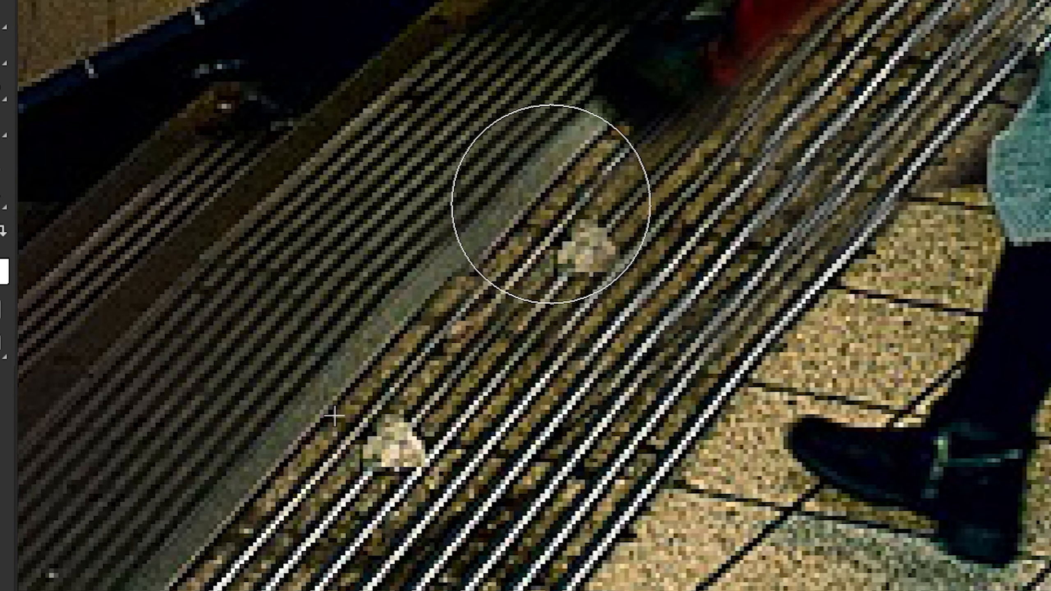
pyautogui.moveTo(556, 196); pyautogui.dragTo(670, 79)
pyautogui.moveTo(671, 198)
pyautogui.mouseDown()
pyautogui.moveTo(635, 348)
pyautogui.moveTo(659, 229)
pyautogui.mouseUp()
pyautogui.hotkey('ctrl', 'z')
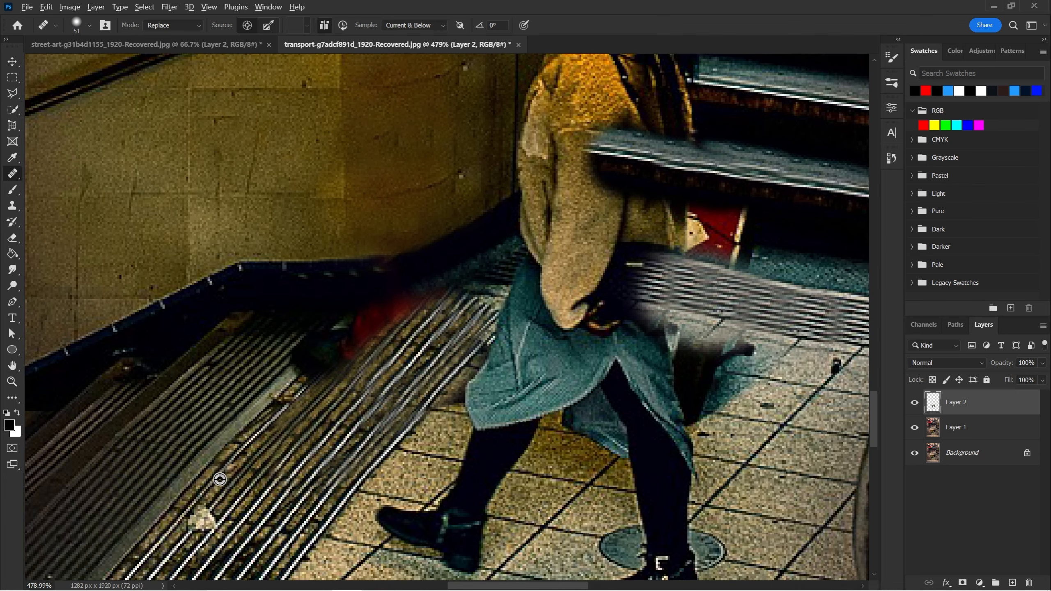
# Resample the edge of the ribbed strip and paint it over the remaining red and dark parts of the cone
pyautogui.keyDown('alt'); pyautogui.click(219, 479); pyautogui.keyUp('alt')
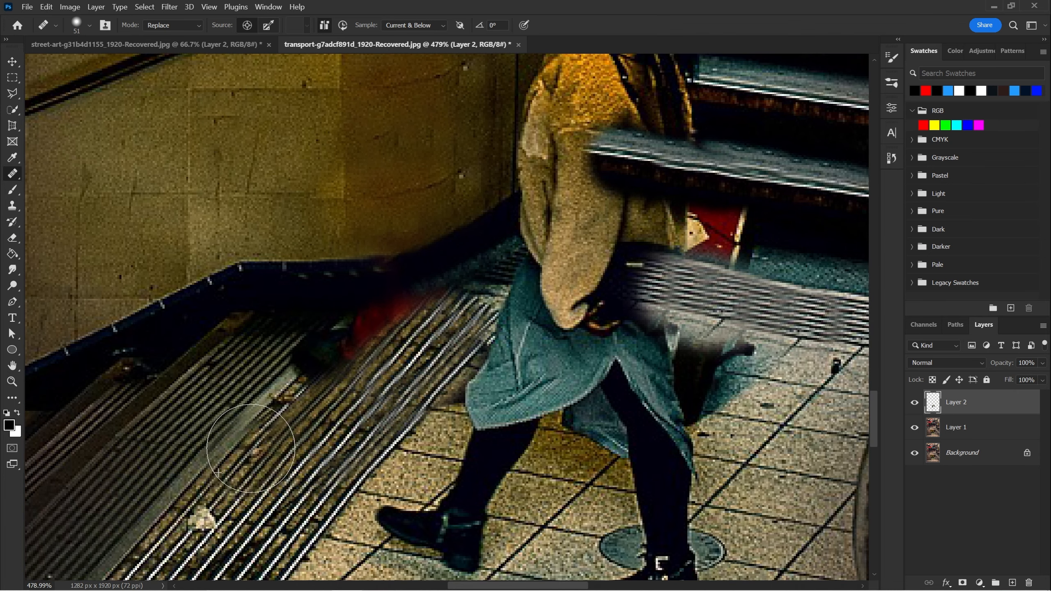
pyautogui.moveTo(245, 456)
pyautogui.mouseDown()
pyautogui.moveTo(287, 394)
pyautogui.moveTo(286, 406)
pyautogui.moveTo(382, 305)
pyautogui.mouseUp()
pyautogui.scroll(-3, 455, 356)
# Set the Healing Brush size to 96 px, sample the floor tiles and paint over the woman's front boot
pyautogui.moveTo(579, 434); pyautogui.dragTo(541, 290)
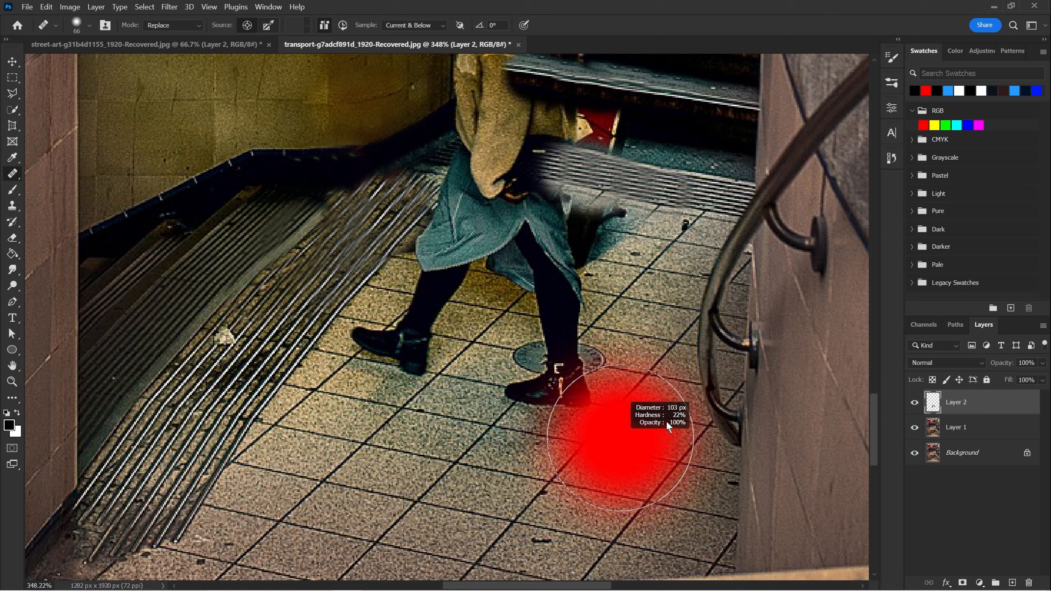
pyautogui.keyDown('alt'); pyautogui.click(559, 463); pyautogui.keyUp('alt')
pyautogui.moveTo(553, 416)
pyautogui.mouseDown()
pyautogui.moveTo(529, 424)
pyautogui.moveTo(469, 391)
pyautogui.moveTo(479, 363)
pyautogui.moveTo(550, 429)
pyautogui.mouseUp()
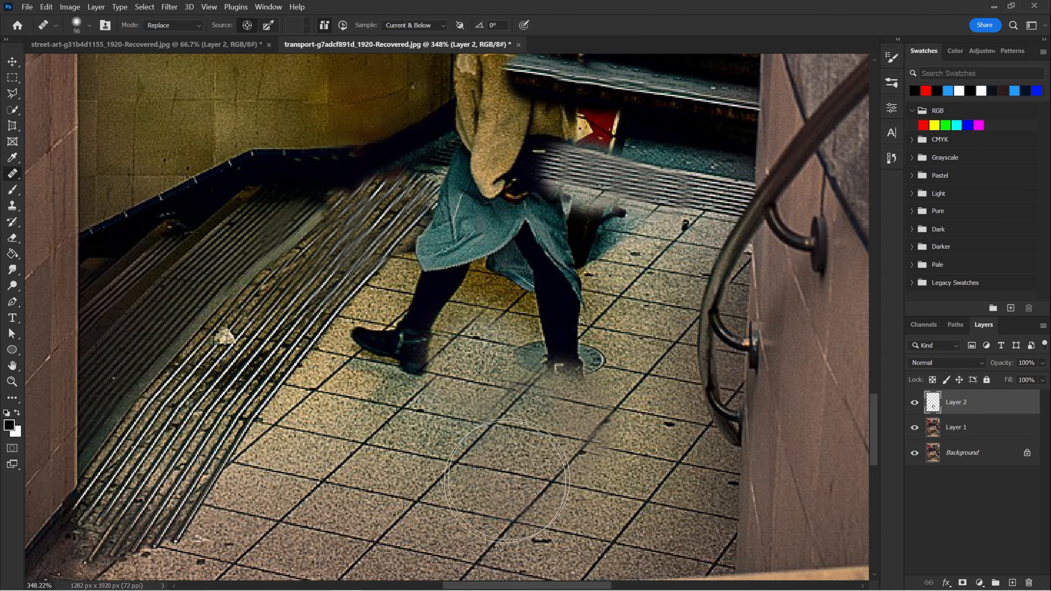
# Sample nearby floor tiles with the Healing Brush and paint them over the lower part of the woman's rear boot
pyautogui.moveTo(393, 458); pyautogui.dragTo(382, 489)
pyautogui.keyDown('alt'); pyautogui.click(327, 448); pyautogui.keyUp('alt')
pyautogui.moveTo(352, 427); pyautogui.dragTo(363, 421)
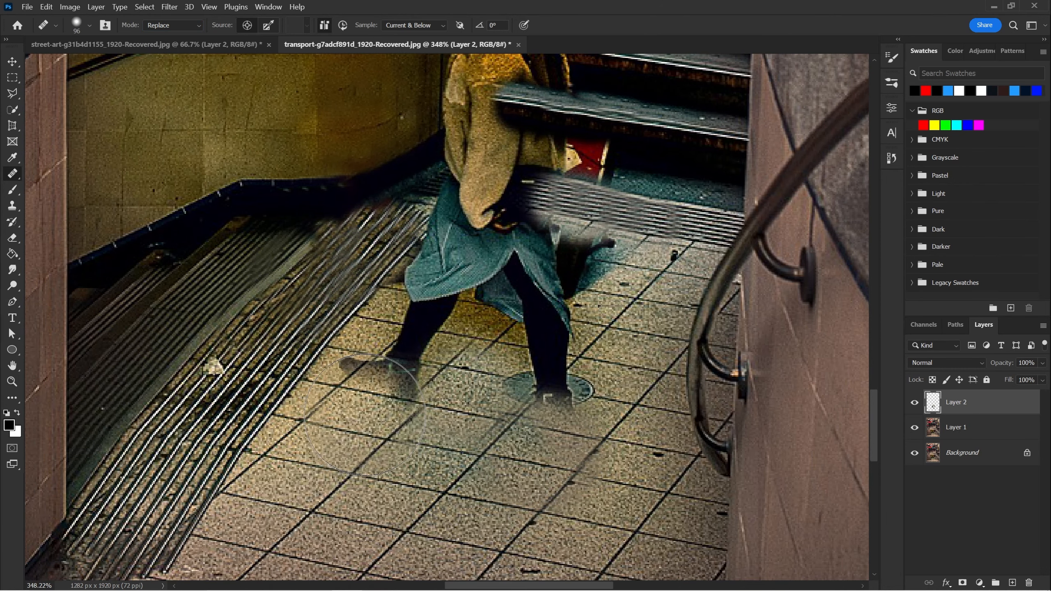
pyautogui.moveTo(329, 454)
pyautogui.mouseDown()
pyautogui.moveTo(350, 523)
pyautogui.moveTo(354, 512)
pyautogui.mouseUp()
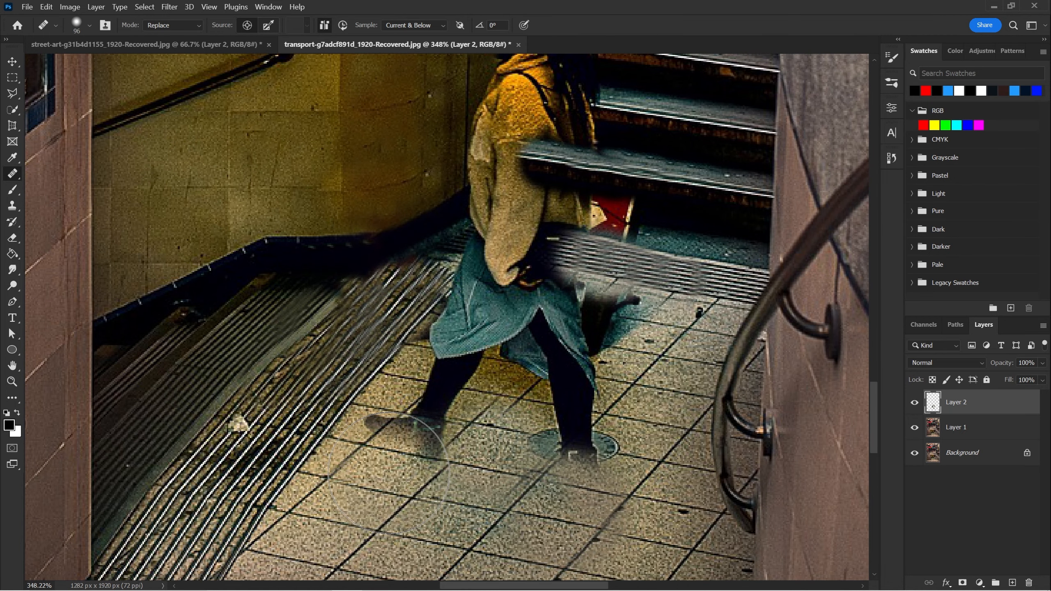
pyautogui.keyDown('alt'); pyautogui.click(435, 521); pyautogui.keyUp('alt')
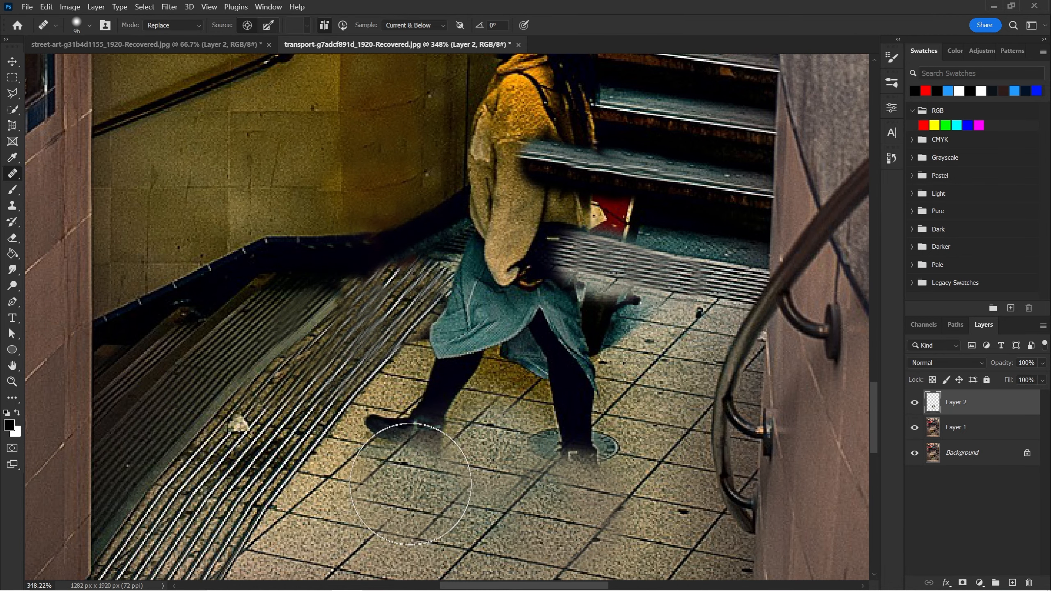
pyautogui.moveTo(405, 467)
pyautogui.mouseDown()
pyautogui.moveTo(384, 464)
pyautogui.moveTo(383, 475)
pyautogui.mouseUp()
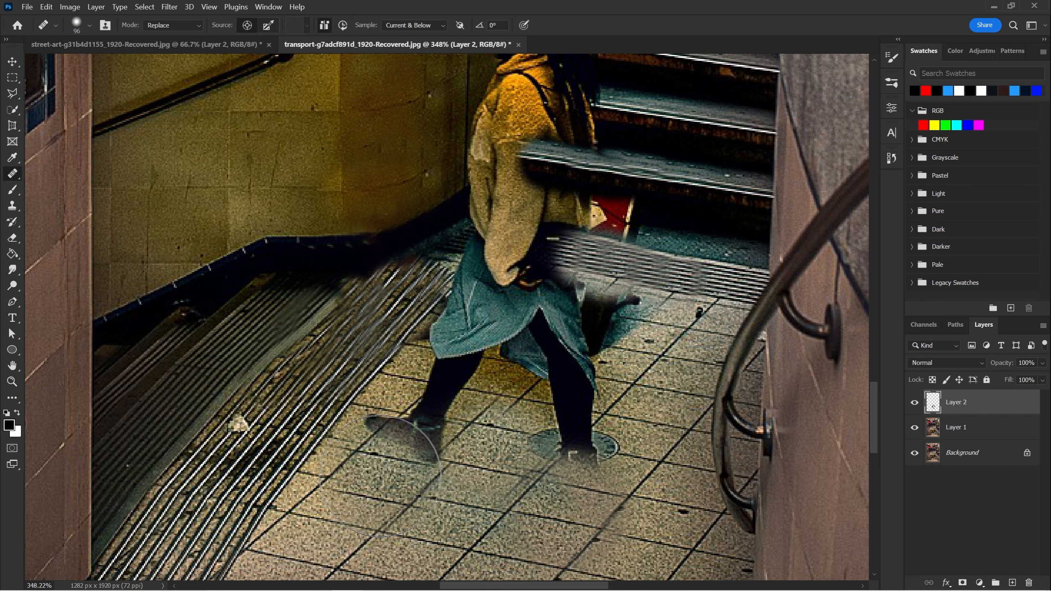
pyautogui.moveTo(428, 432)
pyautogui.mouseDown()
pyautogui.moveTo(436, 449)
pyautogui.moveTo(428, 463)
pyautogui.mouseUp()
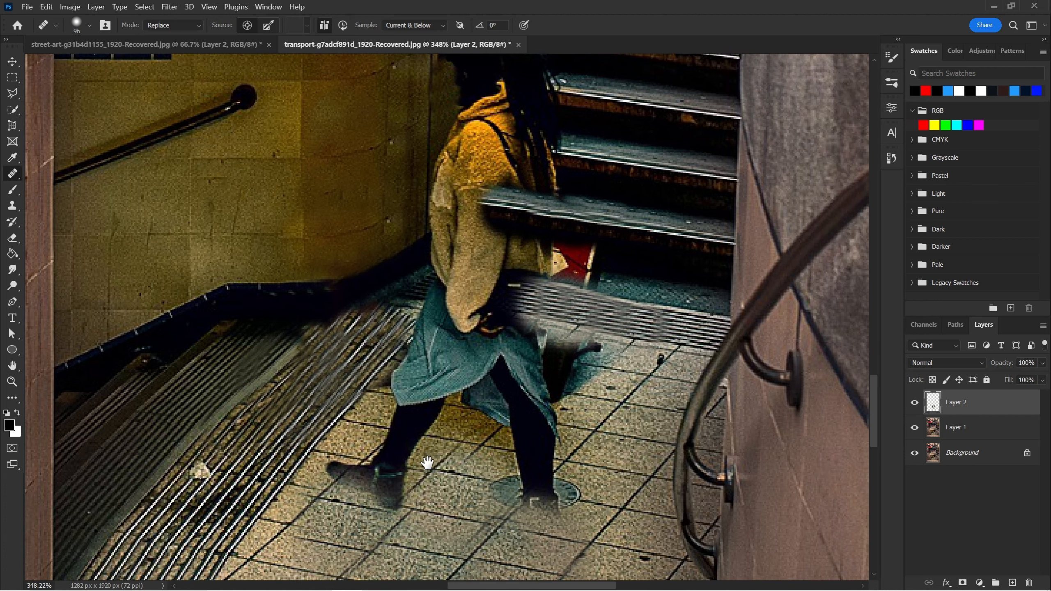
# Try to cover the drain cover and the woman's front leg with sampled floor tiles
pyautogui.moveTo(525, 441); pyautogui.dragTo(494, 417)
pyautogui.moveTo(318, 491); pyautogui.dragTo(298, 483)
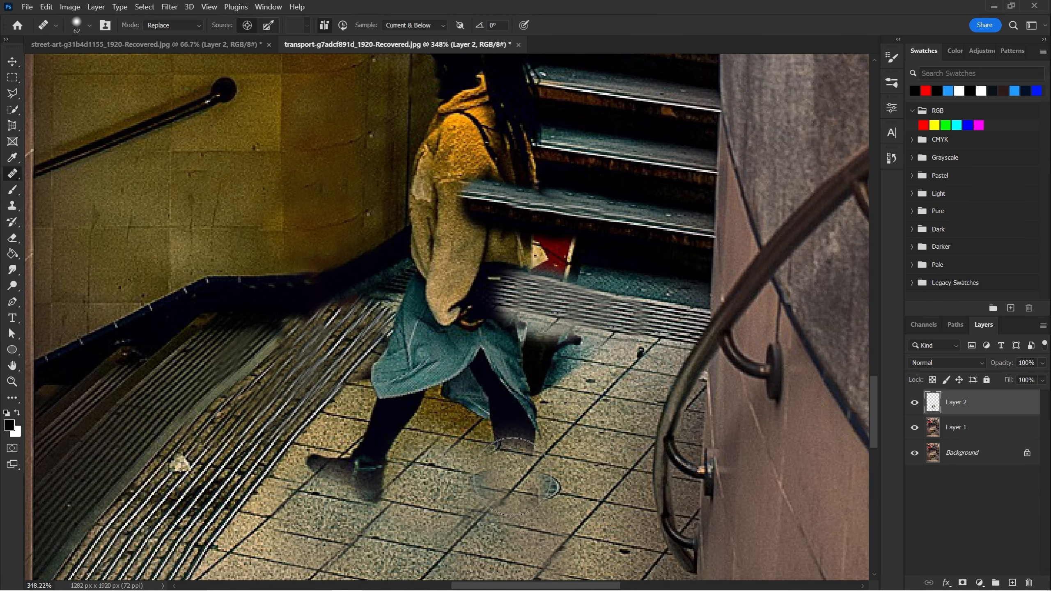
pyautogui.moveTo(443, 451)
pyautogui.mouseDown()
pyautogui.moveTo(431, 438)
pyautogui.moveTo(442, 439)
pyautogui.mouseUp()
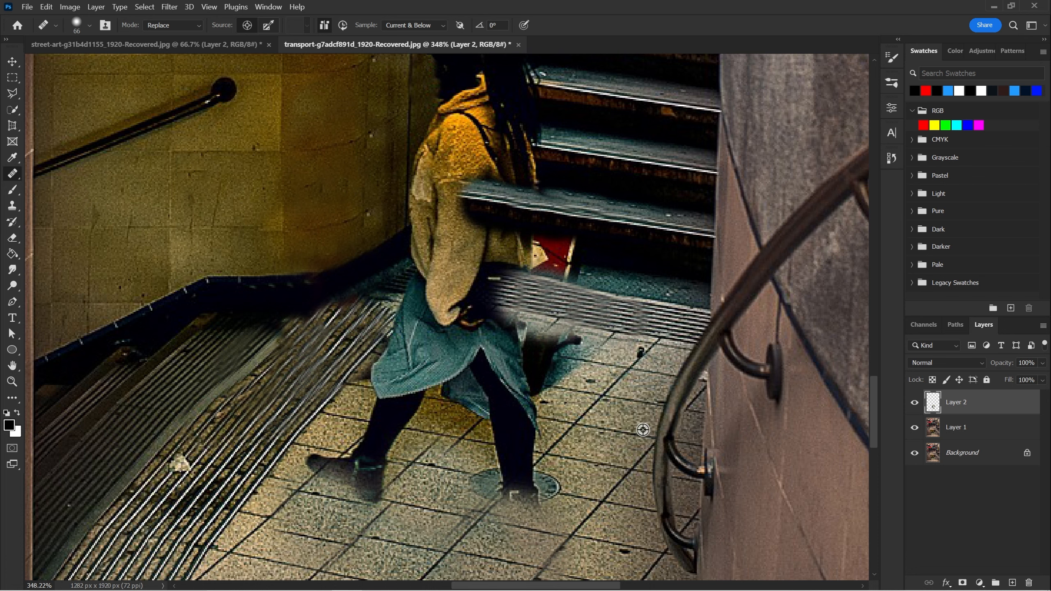
pyautogui.moveTo(607, 432); pyautogui.dragTo(633, 430)
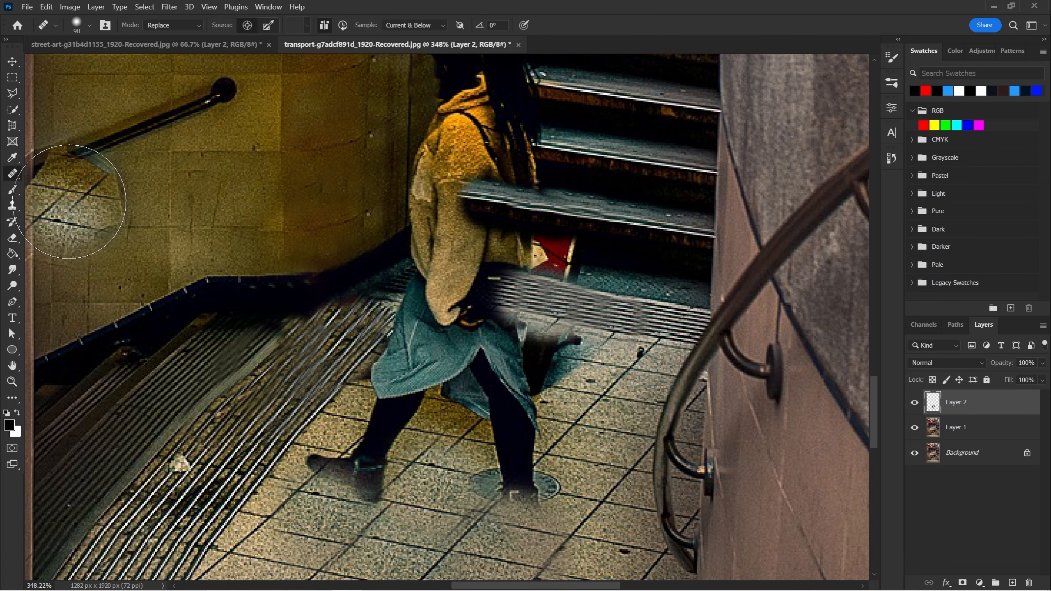
# Switch to the Spot Healing Brush at 37 px and remove the drain cover and the rest of the woman's boots
pyautogui.rightClick(14, 175)
pyautogui.click(54, 177)
pyautogui.moveTo(478, 518)
pyautogui.mouseDown()
pyautogui.moveTo(527, 467)
pyautogui.moveTo(513, 517)
pyautogui.mouseUp()
pyautogui.moveTo(455, 474); pyautogui.dragTo(554, 482)
pyautogui.moveTo(501, 519)
pyautogui.mouseDown()
pyautogui.moveTo(524, 470)
pyautogui.moveTo(569, 441)
pyautogui.moveTo(468, 512)
pyautogui.mouseUp()
pyautogui.moveTo(556, 445)
pyautogui.mouseDown()
pyautogui.moveTo(472, 474)
pyautogui.moveTo(496, 470)
pyautogui.mouseUp()
pyautogui.moveTo(411, 509)
pyautogui.mouseDown()
pyautogui.moveTo(352, 463)
pyautogui.moveTo(364, 488)
pyautogui.moveTo(347, 434)
pyautogui.moveTo(392, 445)
pyautogui.moveTo(374, 486)
pyautogui.mouseUp()
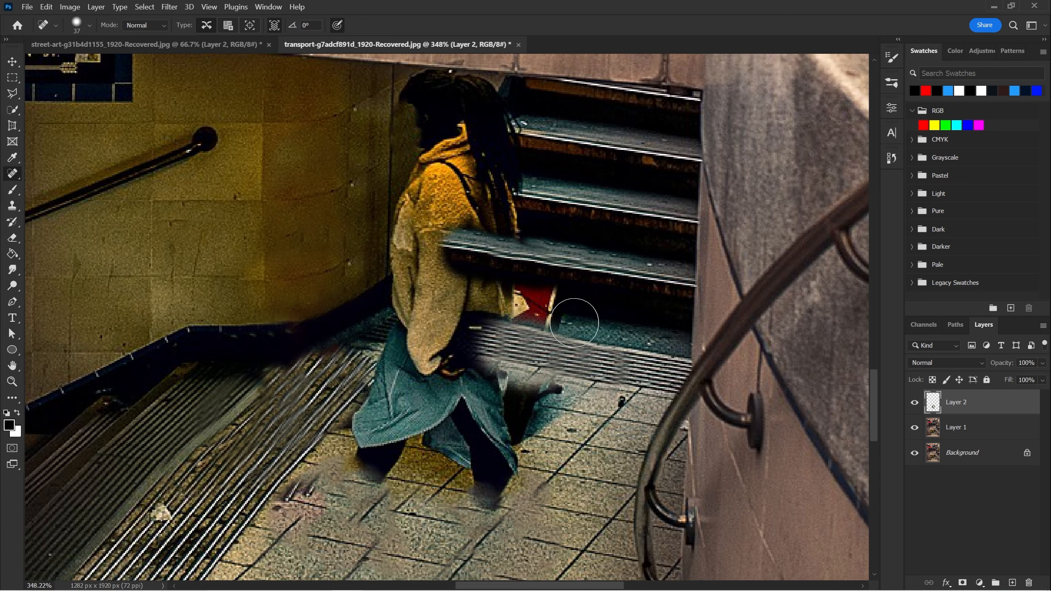
# Remove the remaining red sign beside the coat with Spot Healing, and try removing the floor mark and teal skirt corner
pyautogui.moveTo(583, 341)
pyautogui.mouseDown()
pyautogui.moveTo(587, 367)
pyautogui.moveTo(591, 351)
pyautogui.moveTo(543, 374)
pyautogui.mouseUp()
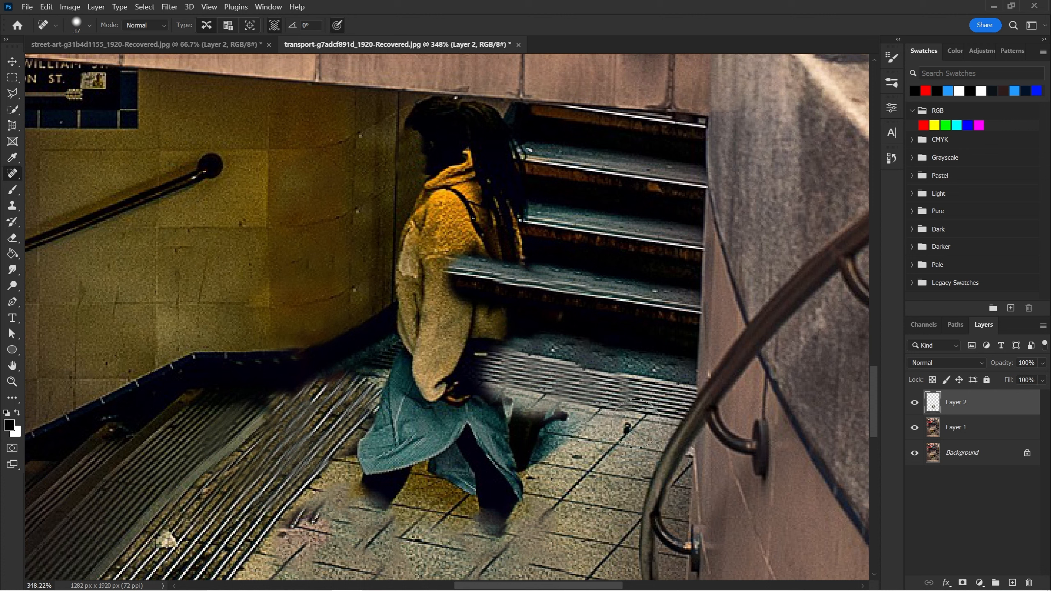
pyautogui.moveTo(637, 424); pyautogui.dragTo(500, 376)
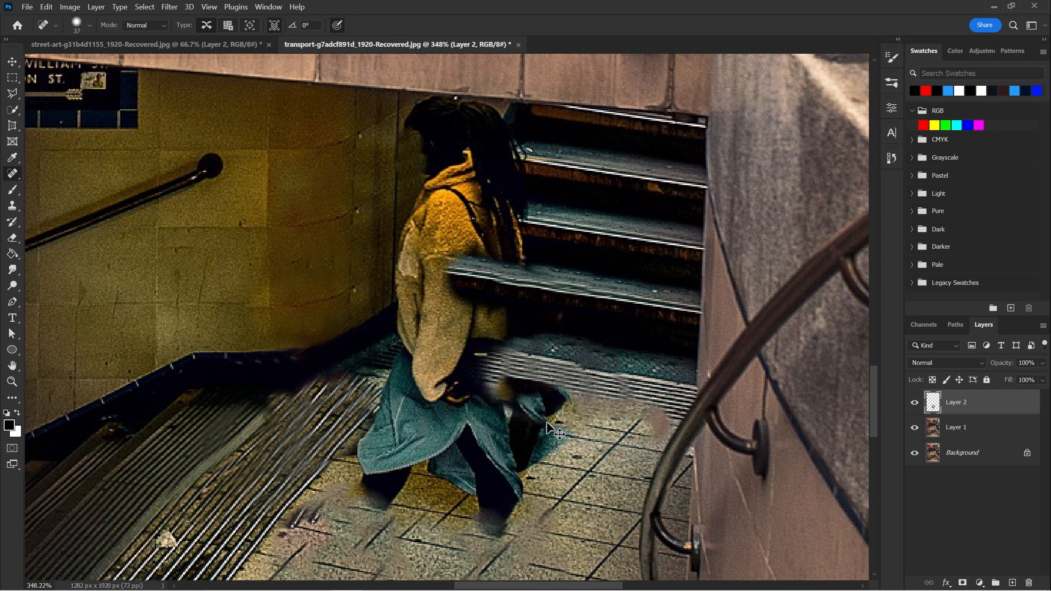
pyautogui.moveTo(547, 421)
pyautogui.mouseDown()
pyautogui.moveTo(513, 476)
pyautogui.moveTo(527, 419)
pyautogui.mouseUp()
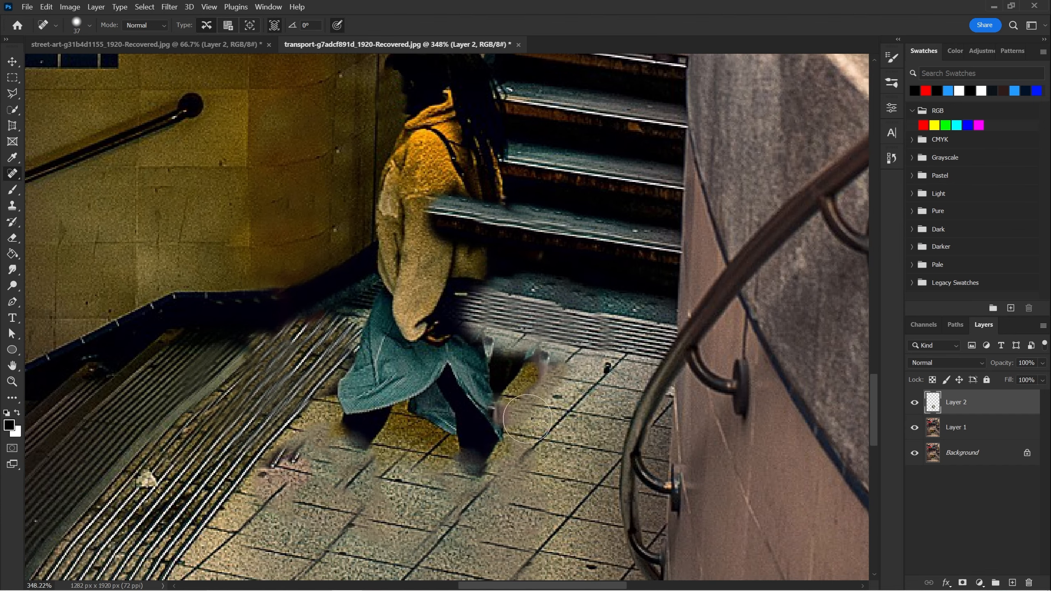
# Spot-heal the pinkish and dark smears on the tiles beside the ribbed strip
pyautogui.moveTo(407, 432); pyautogui.dragTo(435, 301)
pyautogui.moveTo(375, 349)
pyautogui.mouseDown()
pyautogui.moveTo(382, 356)
pyautogui.moveTo(353, 353)
pyautogui.moveTo(365, 386)
pyautogui.mouseUp()
pyautogui.moveTo(366, 356)
pyautogui.mouseDown()
pyautogui.moveTo(348, 395)
pyautogui.moveTo(364, 368)
pyautogui.moveTo(340, 382)
pyautogui.moveTo(363, 340)
pyautogui.mouseUp()
pyautogui.click(347, 376)
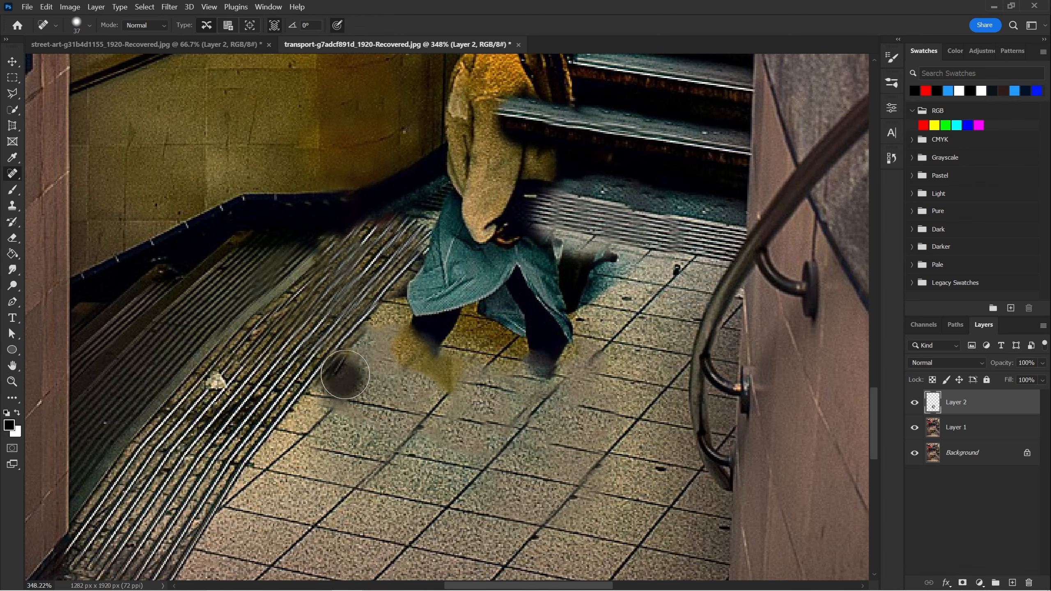
pyautogui.click(321, 421)
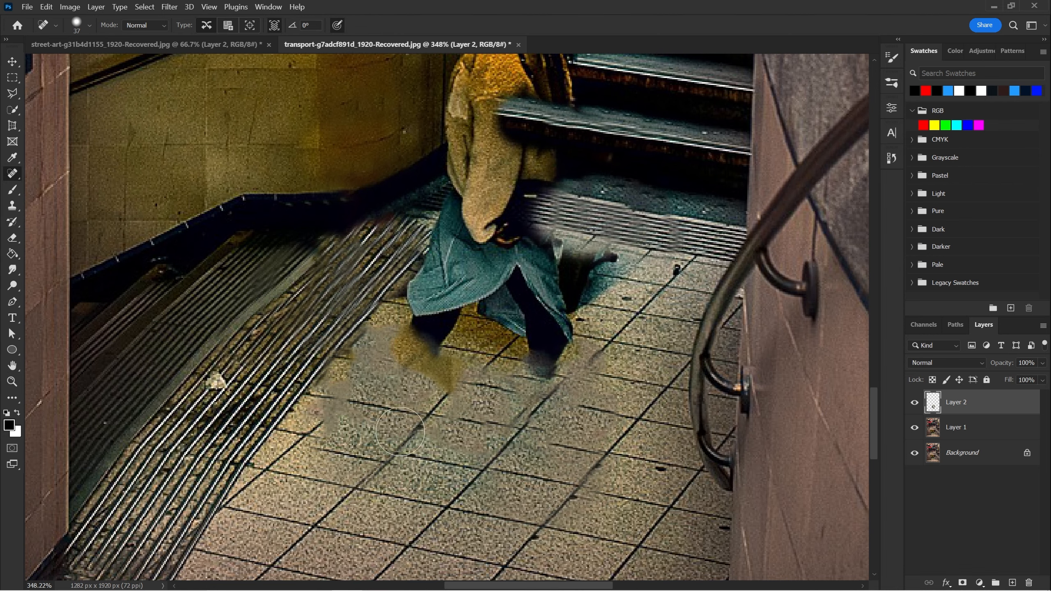
# Paint out the woman's lower legs and the smears beneath her skirt with the Spot Healing Brush
pyautogui.moveTo(442, 377); pyautogui.dragTo(403, 341)
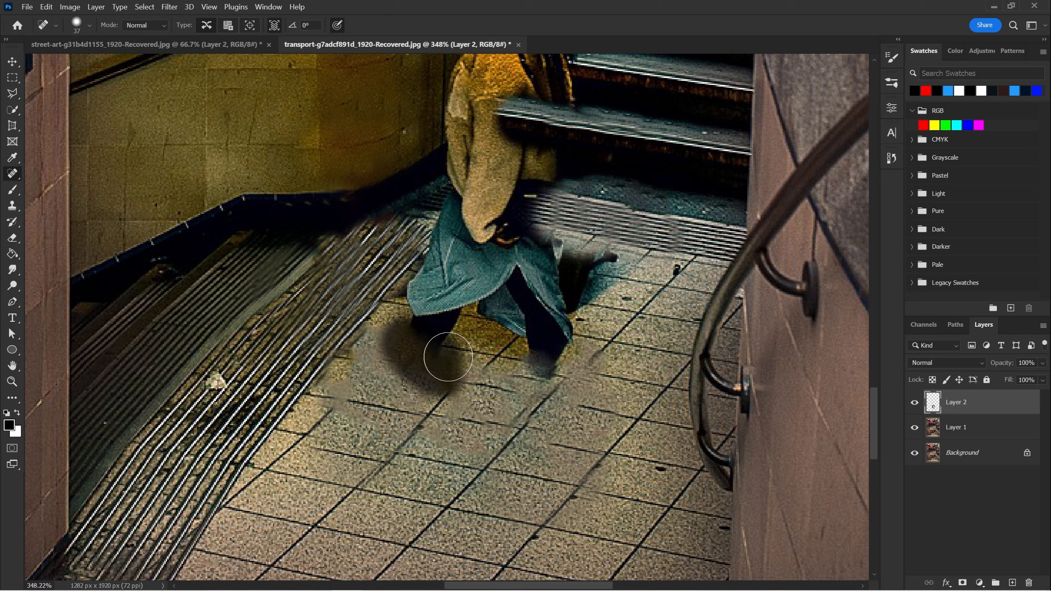
pyautogui.moveTo(528, 382); pyautogui.dragTo(554, 345)
pyautogui.moveTo(372, 346)
pyautogui.mouseDown()
pyautogui.moveTo(344, 370)
pyautogui.moveTo(368, 358)
pyautogui.moveTo(352, 350)
pyautogui.mouseUp()
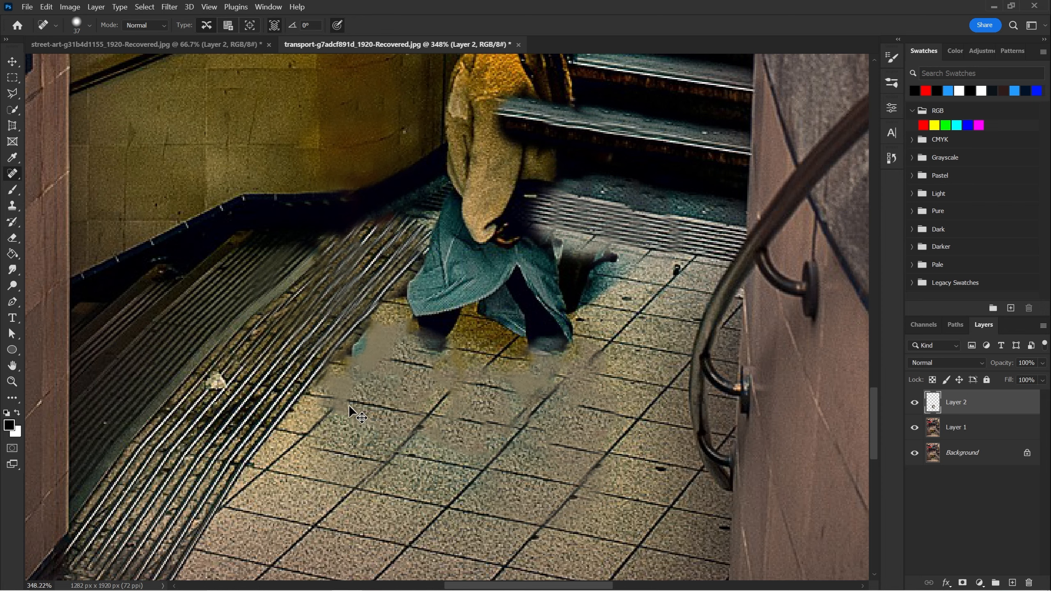
pyautogui.moveTo(294, 381); pyautogui.dragTo(398, 302)
pyautogui.press('z')
pyautogui.moveTo(366, 381); pyautogui.dragTo(305, 392)
pyautogui.moveTo(459, 397)
pyautogui.mouseDown()
pyautogui.moveTo(482, 410)
pyautogui.moveTo(469, 382)
pyautogui.mouseUp()
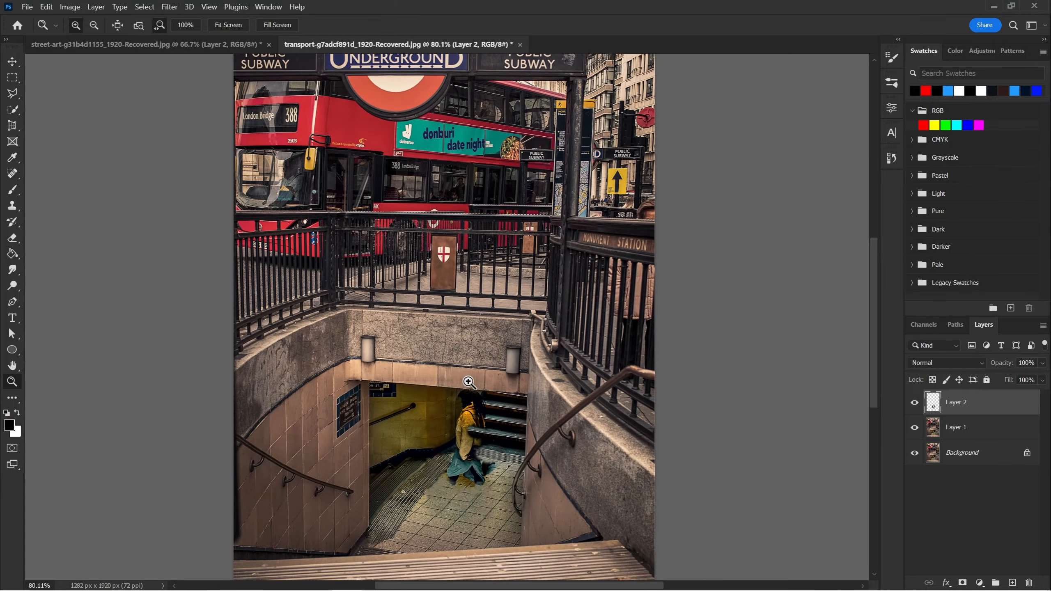
# Try a Spot Healing Brush stroke on the woman's yellow coat near her hair, and undo it
pyautogui.moveTo(480, 477); pyautogui.dragTo(492, 443)
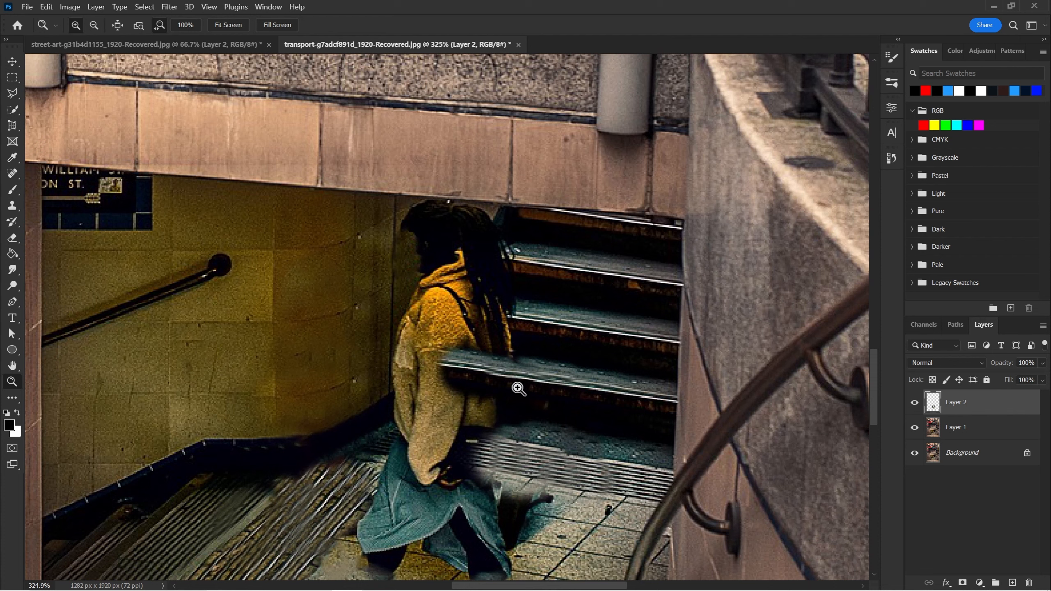
pyautogui.press('j')
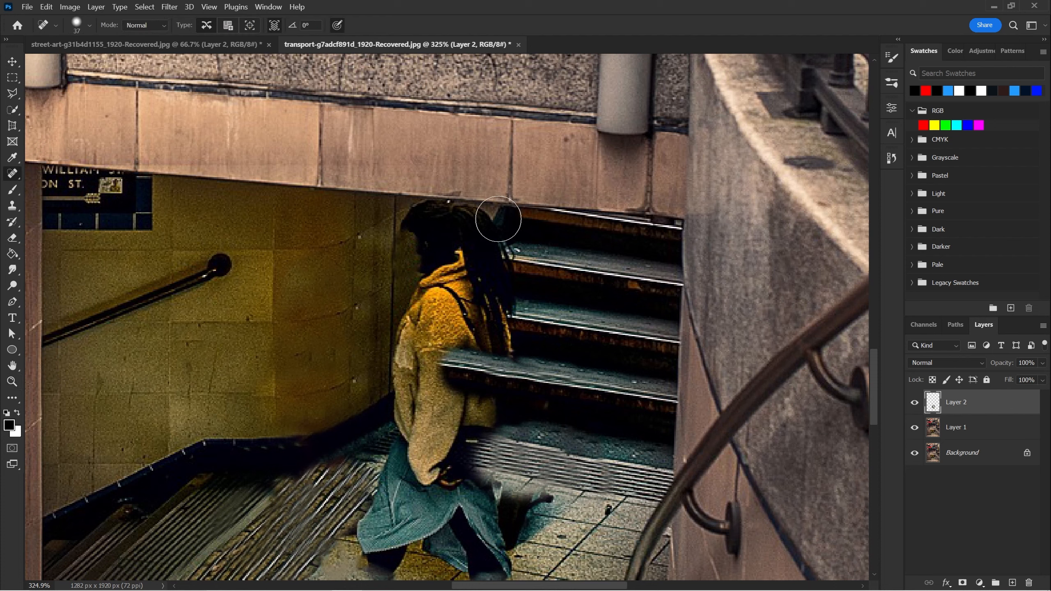
pyautogui.moveTo(464, 291)
pyautogui.mouseDown()
pyautogui.moveTo(427, 378)
pyautogui.moveTo(462, 249)
pyautogui.moveTo(472, 290)
pyautogui.mouseUp()
pyautogui.hotkey('ctrl', 'z')
# Try to sample the floor tiles with the Spot Healing Brush, and sample the yellow wall with the Healing Brush at 90 px instead
pyautogui.moveTo(475, 527)
pyautogui.mouseDown()
pyautogui.moveTo(546, 530)
pyautogui.moveTo(459, 535)
pyautogui.mouseUp()
pyautogui.keyDown('alt'); pyautogui.click(457, 535); pyautogui.keyUp('alt')
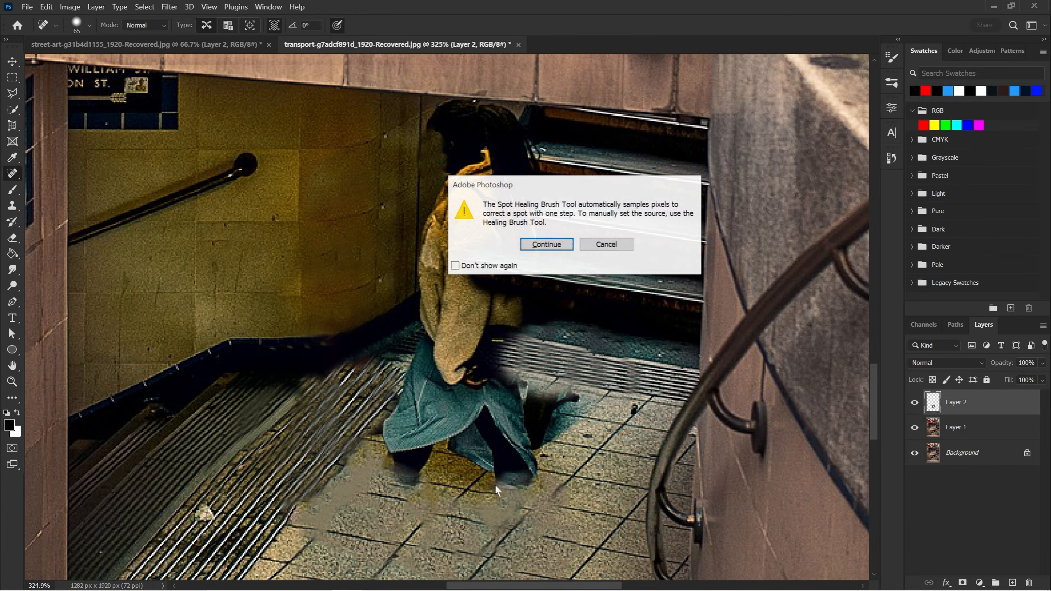
pyautogui.click(594, 246)
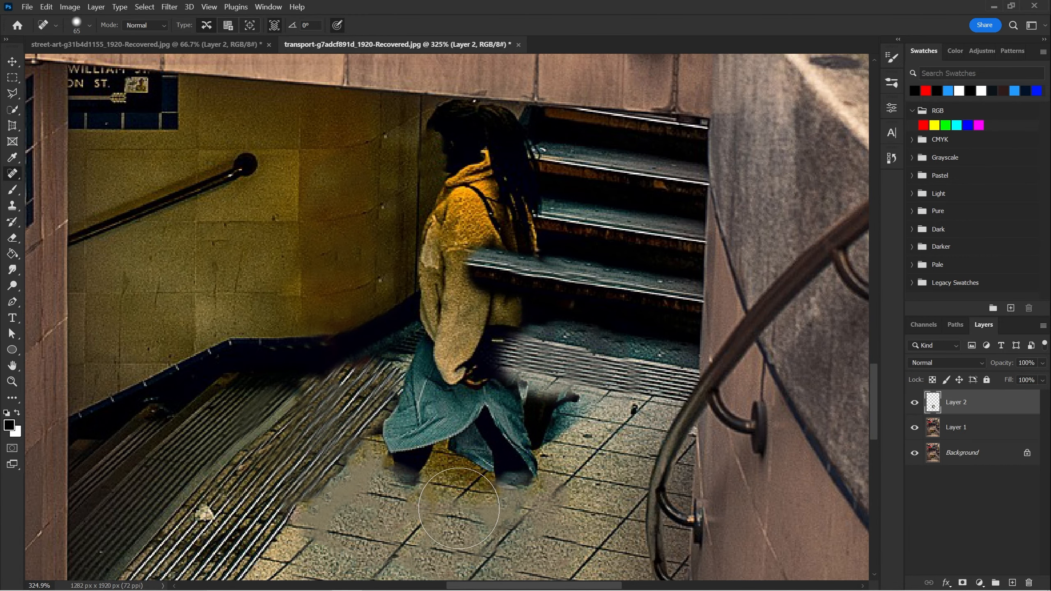
pyautogui.keyDown('alt'); pyautogui.click(459, 508); pyautogui.keyUp('alt')
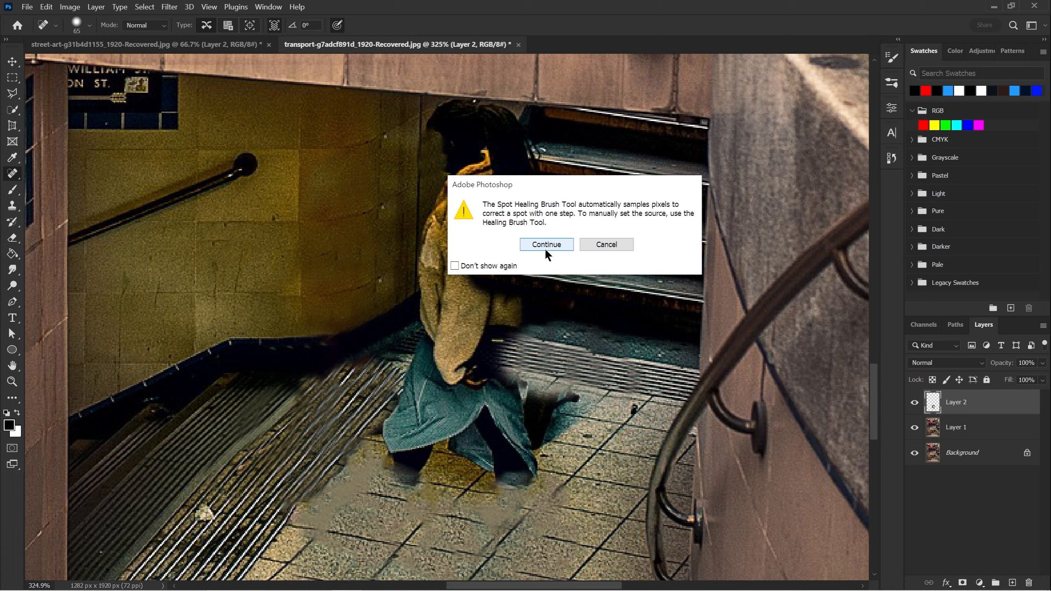
pyautogui.click(545, 247)
pyautogui.moveTo(516, 463)
pyautogui.mouseDown()
pyautogui.moveTo(497, 508)
pyautogui.moveTo(486, 467)
pyautogui.mouseUp()
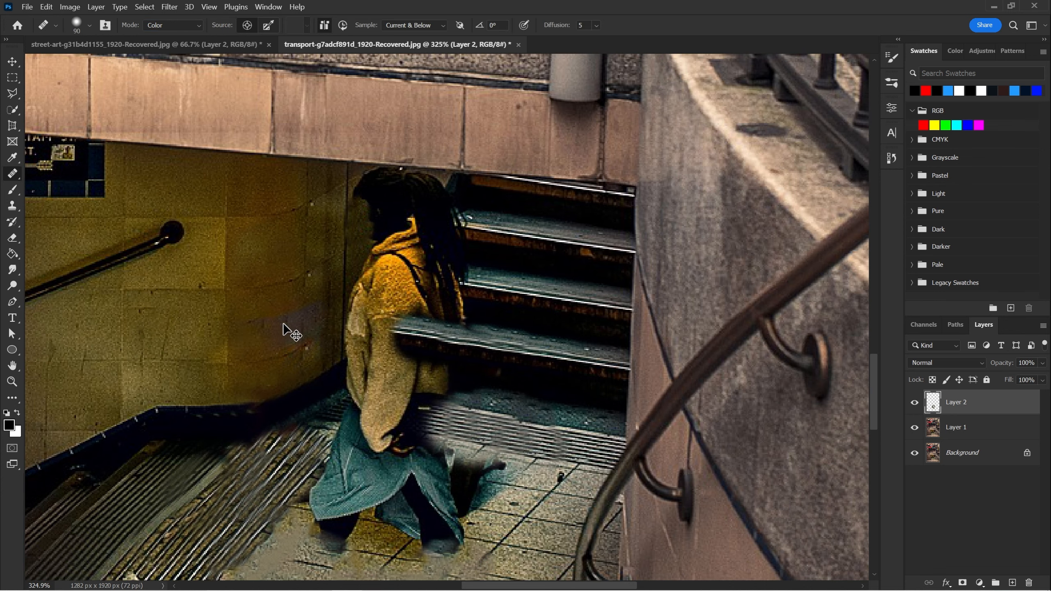
pyautogui.keyDown('alt'); pyautogui.click(293, 332); pyautogui.keyUp('alt')
# Hide and show Layer 2 repeatedly to compare the retouched area around the woman and stairs with the original
pyautogui.press('z')
pyautogui.moveTo(298, 275); pyautogui.dragTo(276, 275)
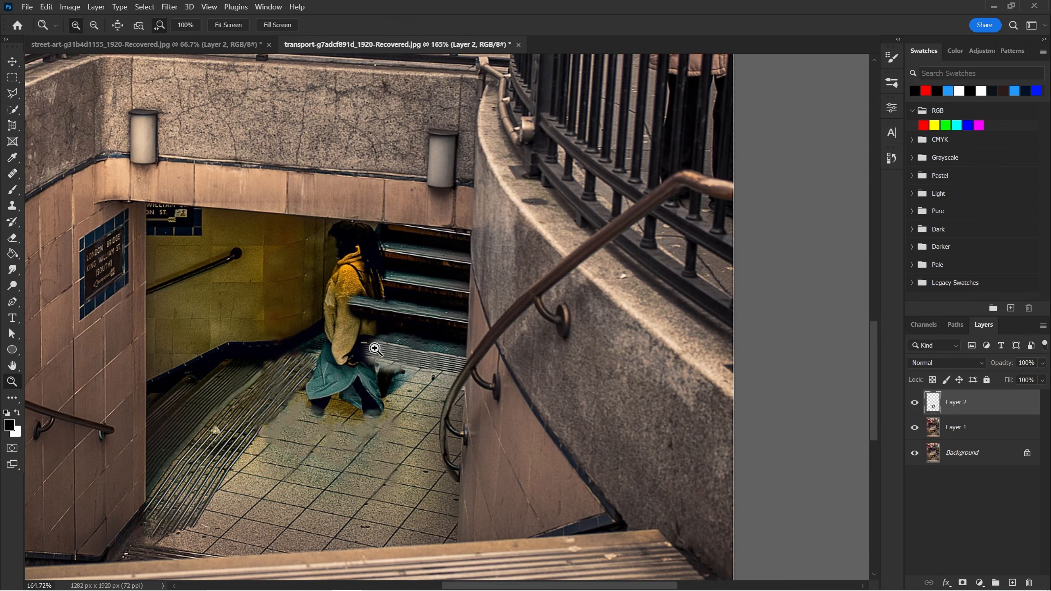
pyautogui.moveTo(348, 285); pyautogui.dragTo(296, 274)
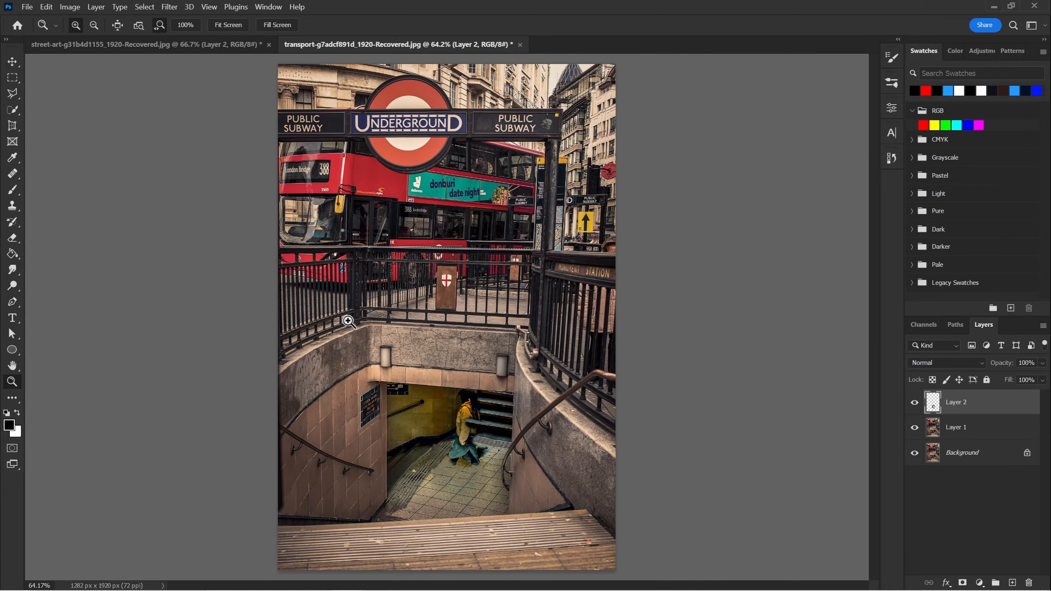
pyautogui.moveTo(472, 416); pyautogui.dragTo(528, 376)
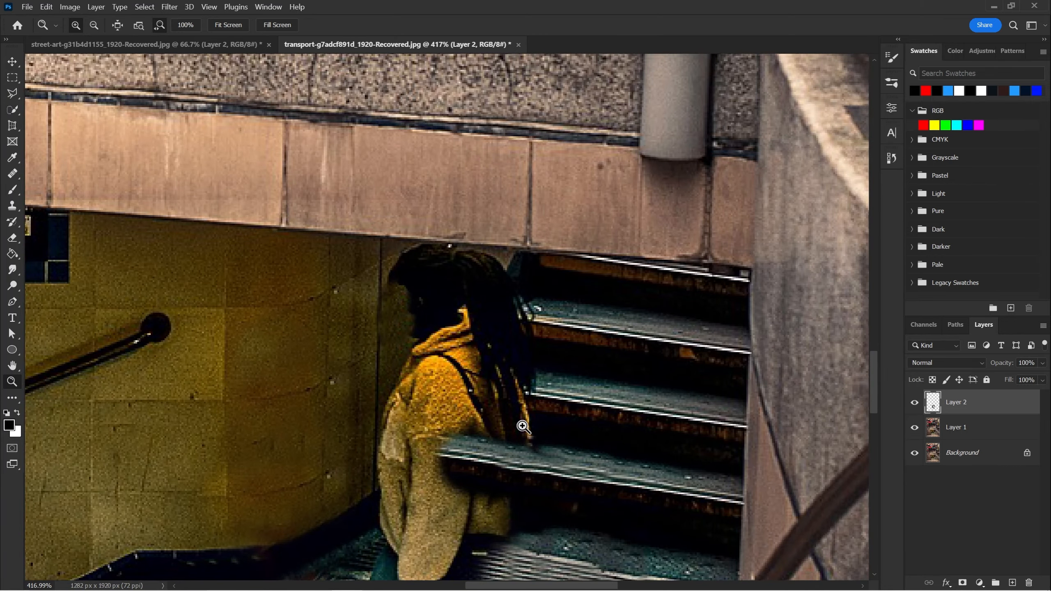
pyautogui.moveTo(521, 424)
pyautogui.mouseDown()
pyautogui.moveTo(504, 413)
pyautogui.moveTo(490, 368)
pyautogui.moveTo(501, 224)
pyautogui.mouseUp()
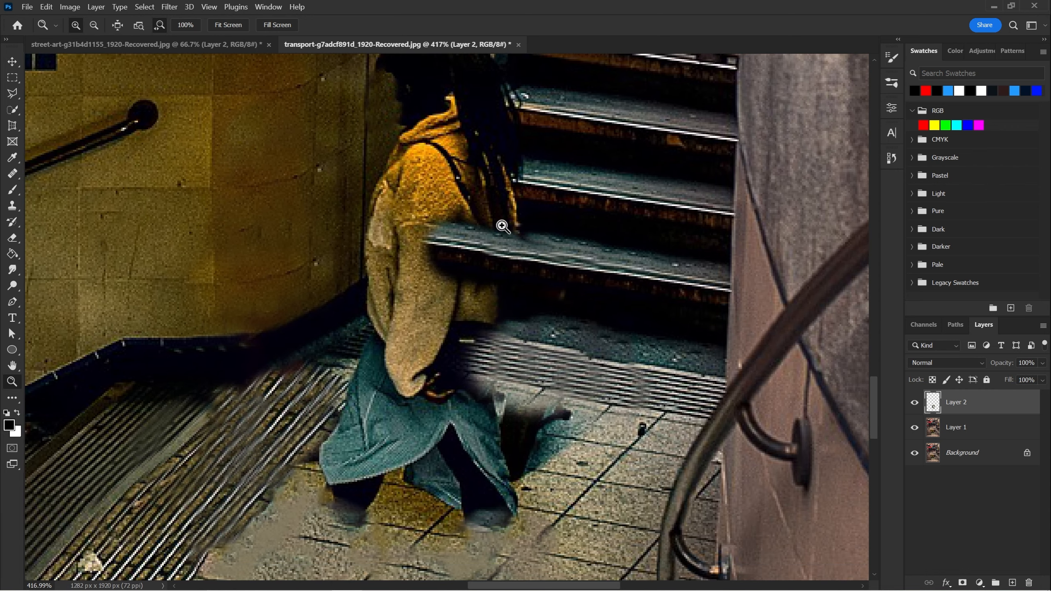
pyautogui.press('j')
pyautogui.click(914, 402)
pyautogui.click(914, 402)
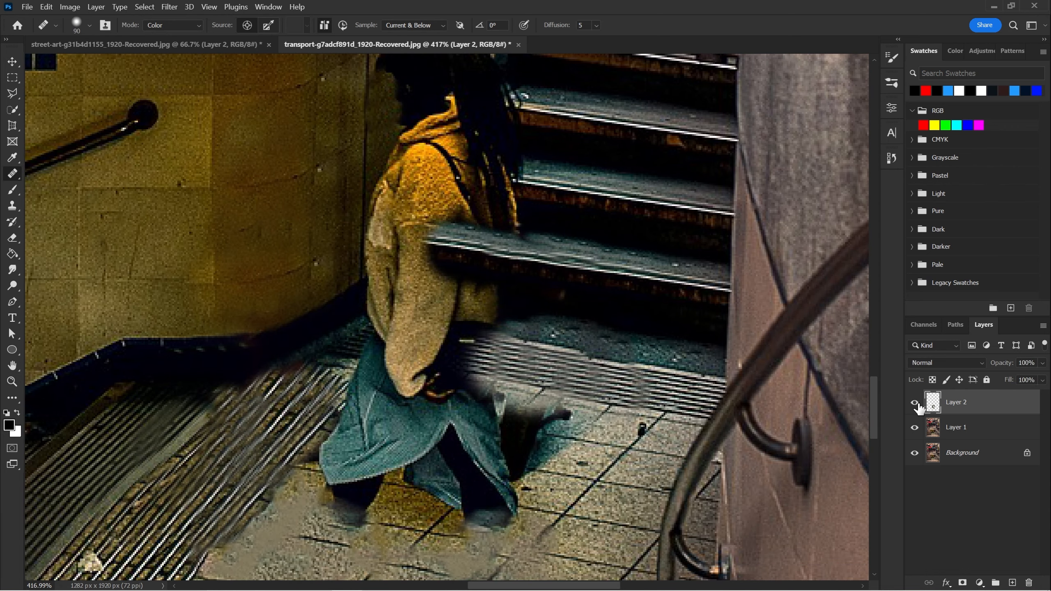
pyautogui.click(914, 402)
pyautogui.click(914, 402)
pyautogui.click(914, 402)
pyautogui.click(914, 402)
pyautogui.click(914, 402)
pyautogui.click(914, 403)
pyautogui.click(915, 403)
pyautogui.click(915, 404)
pyautogui.click(915, 403)
pyautogui.click(915, 403)
pyautogui.click(915, 403)
pyautogui.click(915, 403)
pyautogui.click(915, 404)
# Compare the floor tiles and the woman's legs with Layer 2 hidden and shown, and return to the Healing Brush
pyautogui.moveTo(306, 527); pyautogui.dragTo(410, 329)
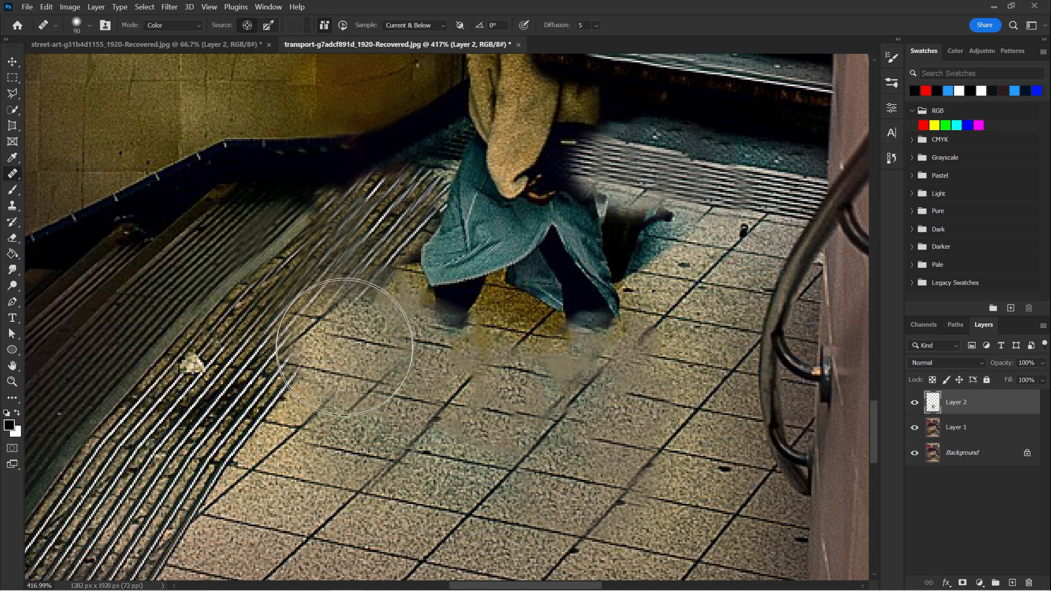
pyautogui.click(915, 403)
pyautogui.click(916, 402)
pyautogui.click(916, 403)
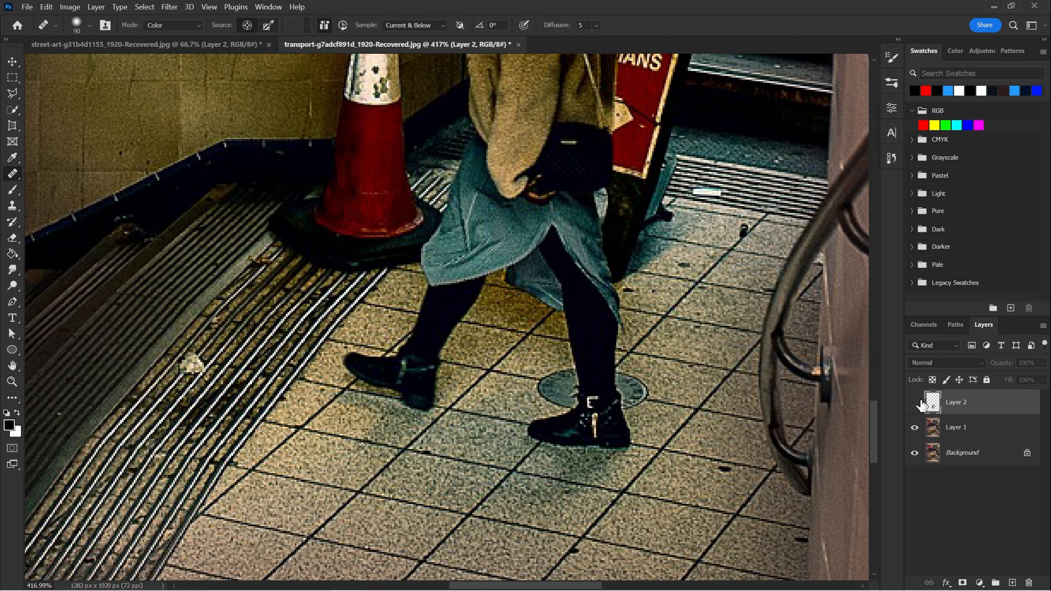
pyautogui.press('z')
pyautogui.hotkey('ctrl', '0')
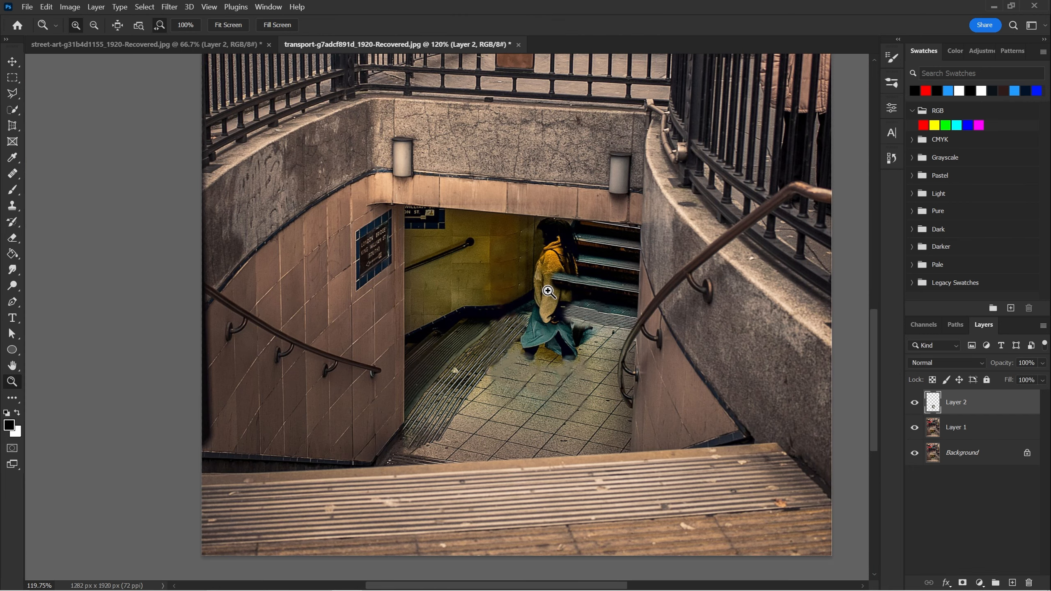
pyautogui.press('j')
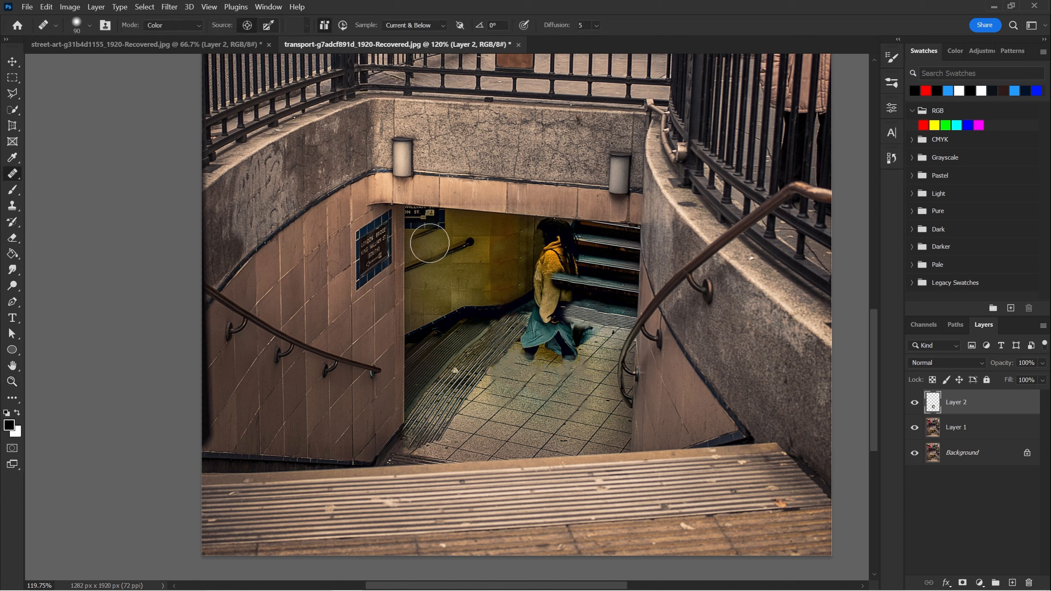